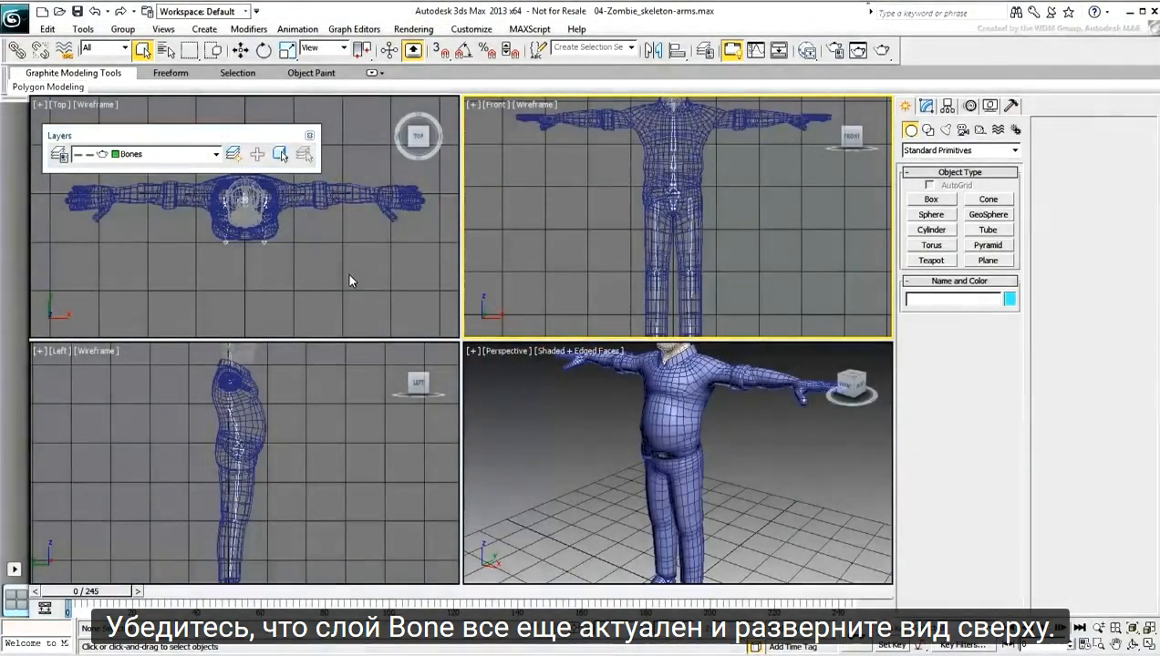
# - In a maximized Top view, create a bone chain over the character's left arm with clavicle, upper arm and forearm bones ending at the wrist
pyautogui.click(346, 275)
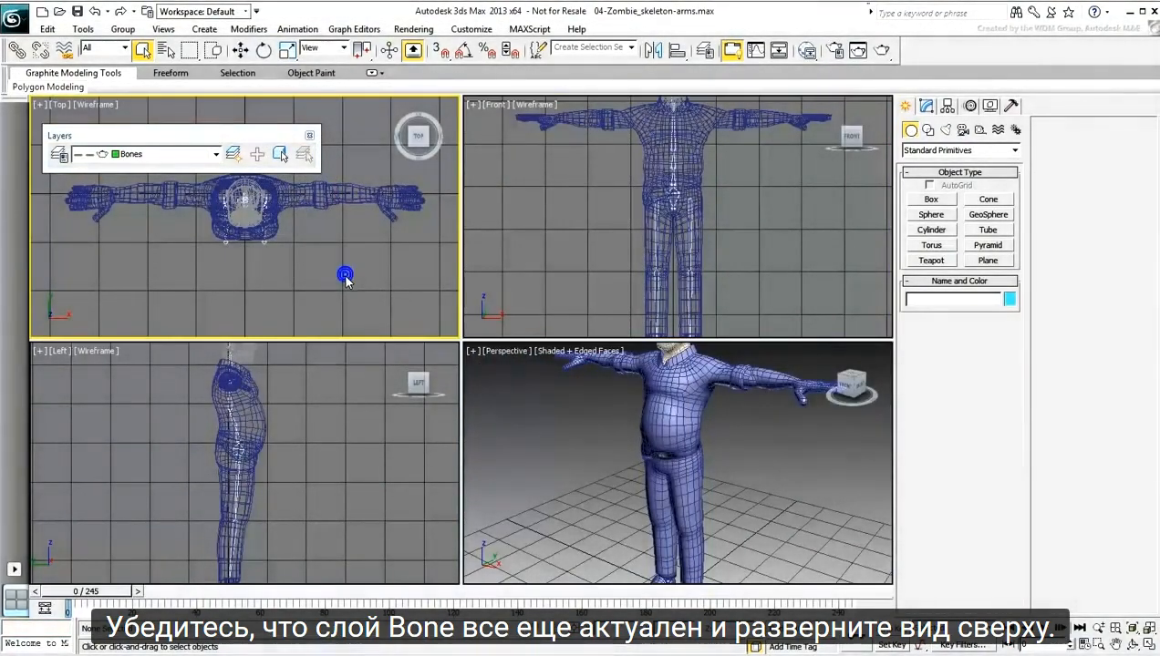
pyautogui.hotkey('alt', 'w')
pyautogui.scroll(2, 599, 372)
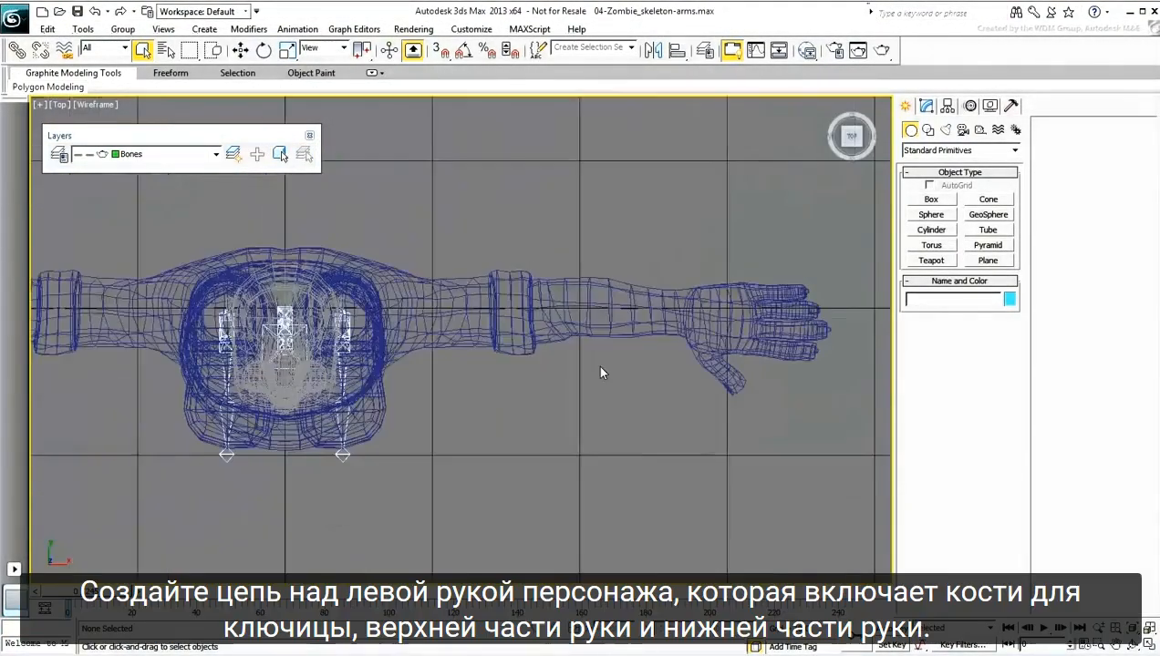
pyautogui.click(1015, 130)
pyautogui.click(930, 199)
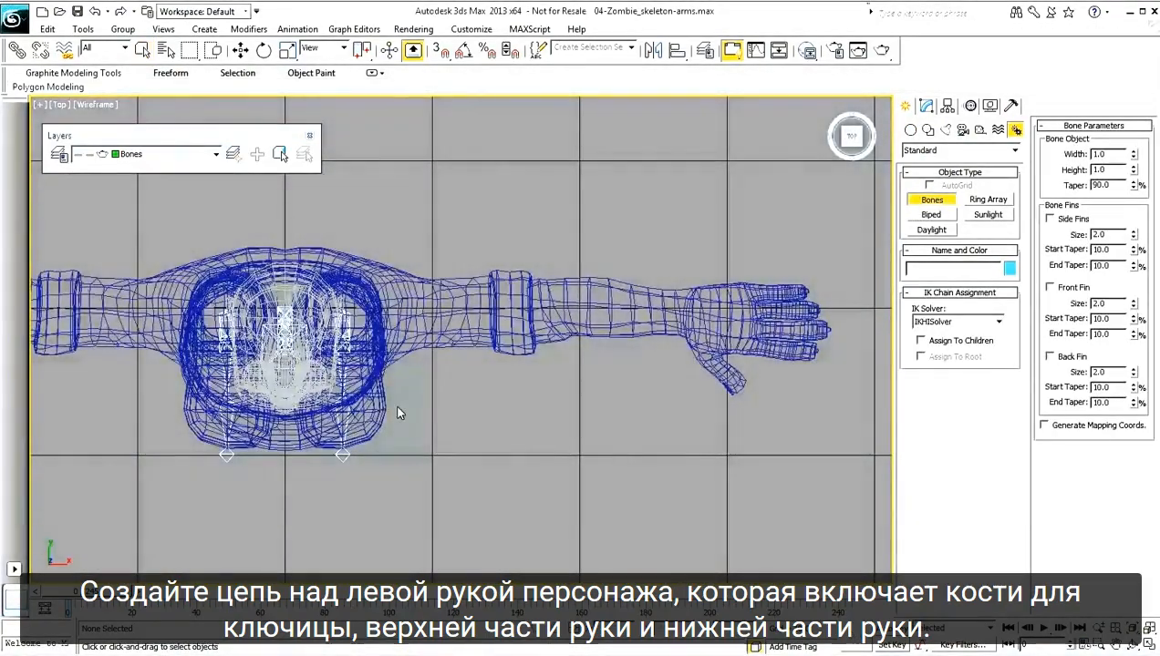
pyautogui.click(318, 365)
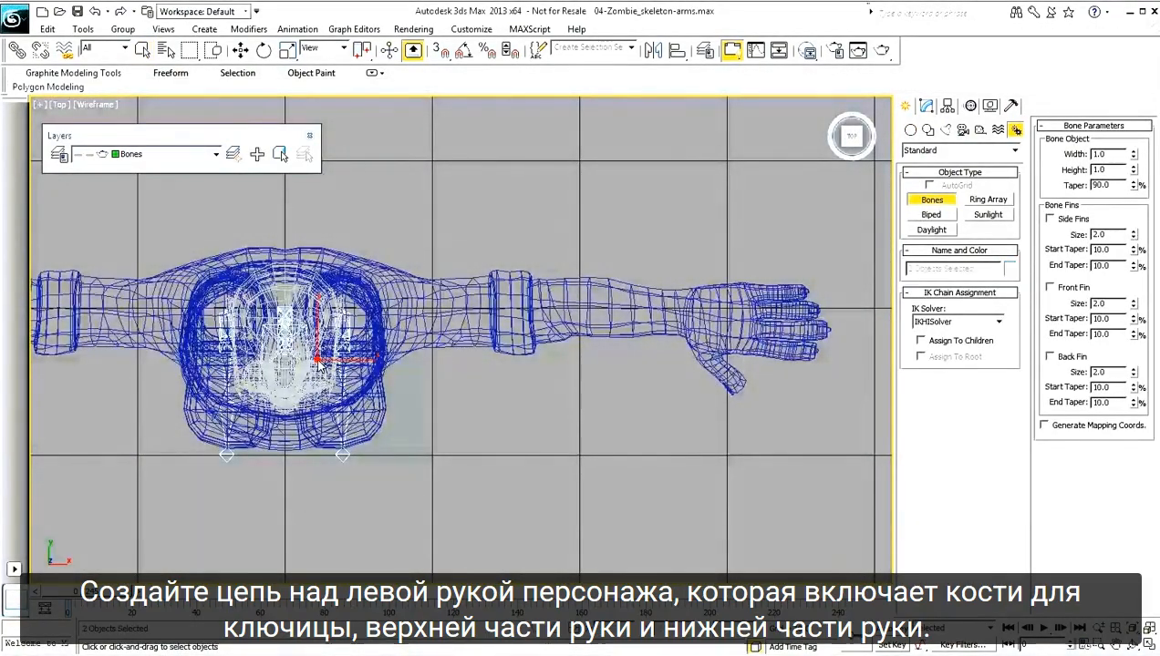
pyautogui.click(412, 313)
pyautogui.click(530, 300)
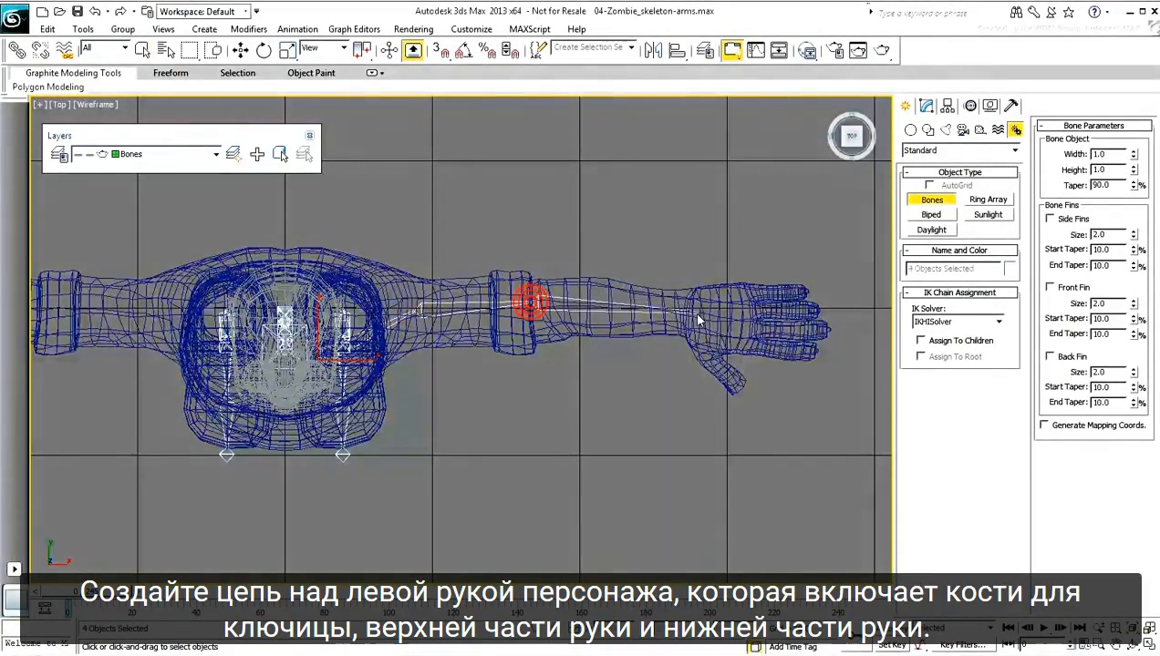
pyautogui.rightClick(706, 319)
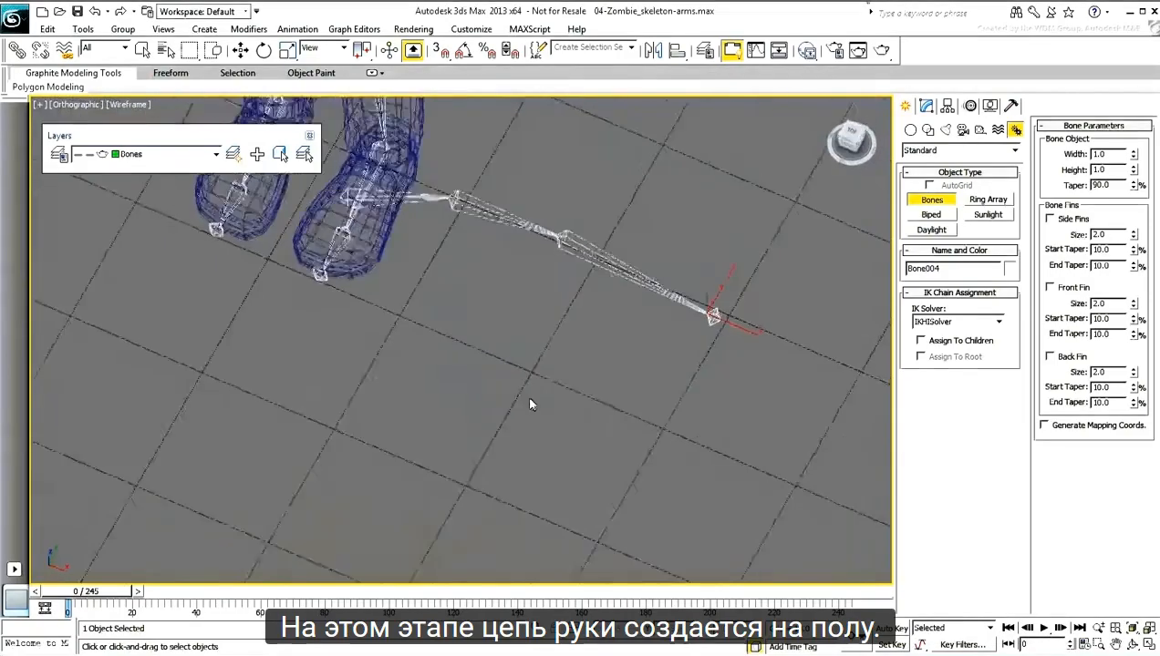
# - In the Front view, move the clavicle bone straight up from the floor so the arm chain sits at arm height
pyautogui.keyDown('alt'); pyautogui.moveTo(531, 404); pyautogui.dragTo(507, 425, button='middle'); pyautogui.keyUp('alt')
pyautogui.press('f')
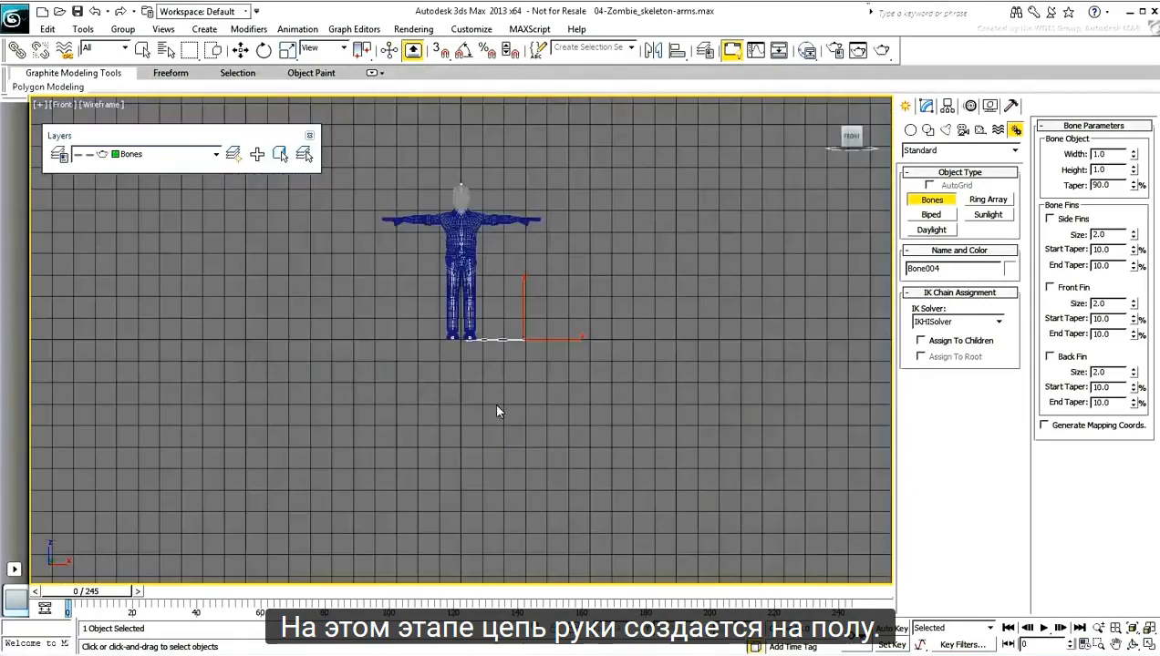
pyautogui.scroll(4, 478, 423)
pyautogui.scroll(2, 476, 417)
pyautogui.rightClick(479, 397)
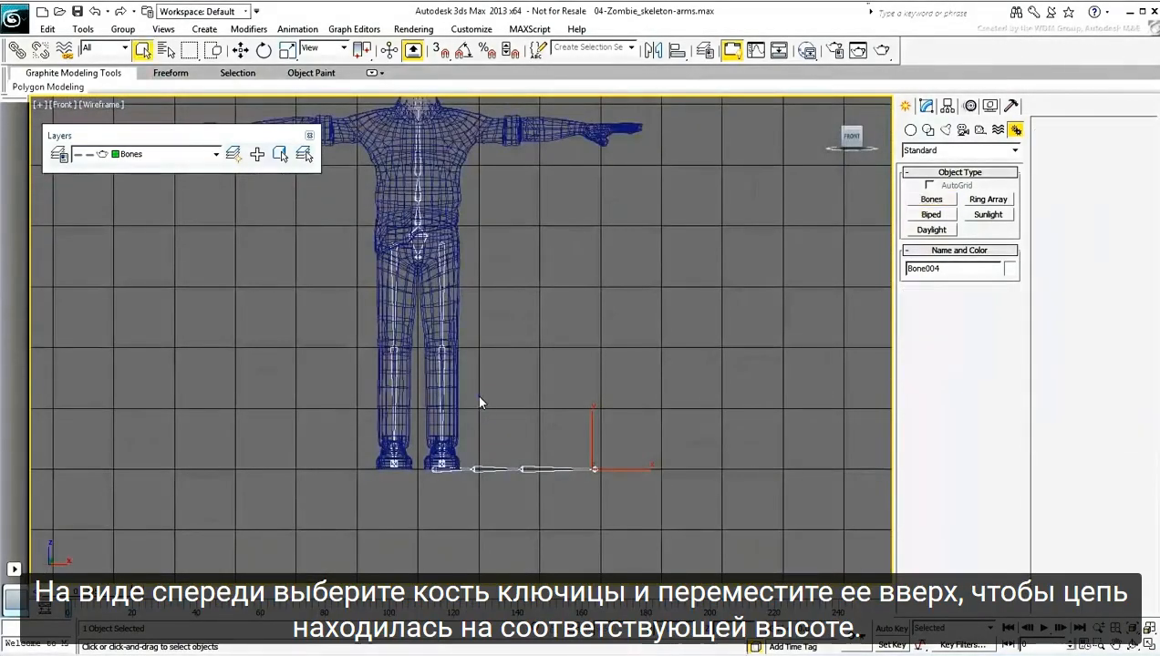
pyautogui.click(455, 470)
pyautogui.rightClick(460, 472)
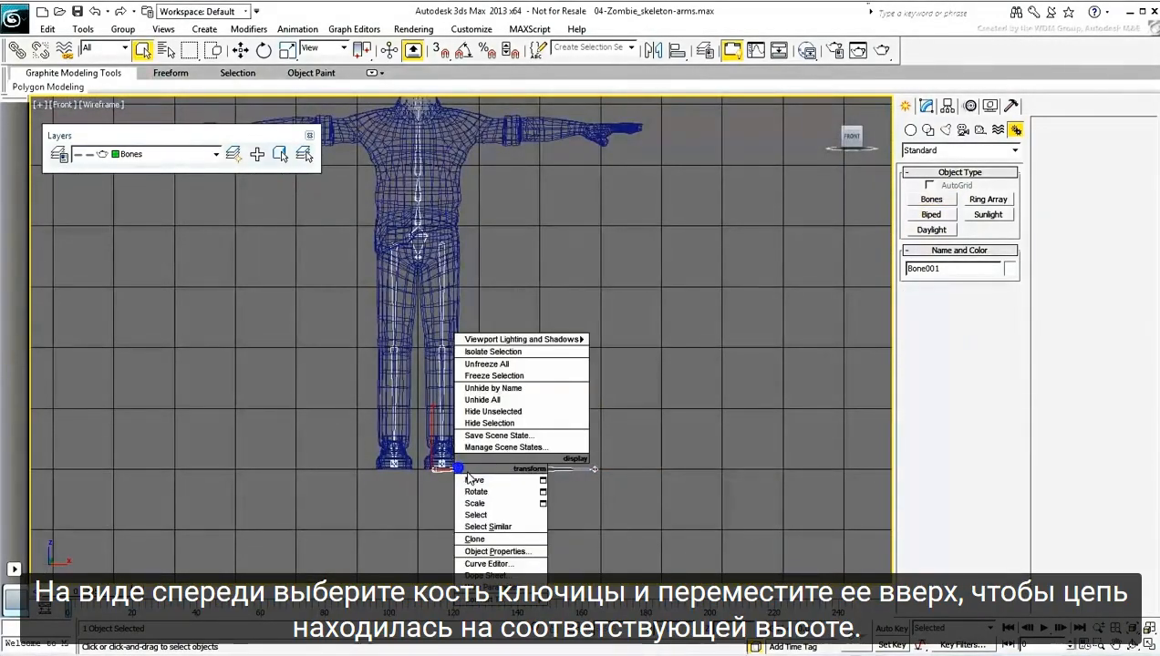
pyautogui.click(470, 478)
pyautogui.scroll(-3, 462, 455)
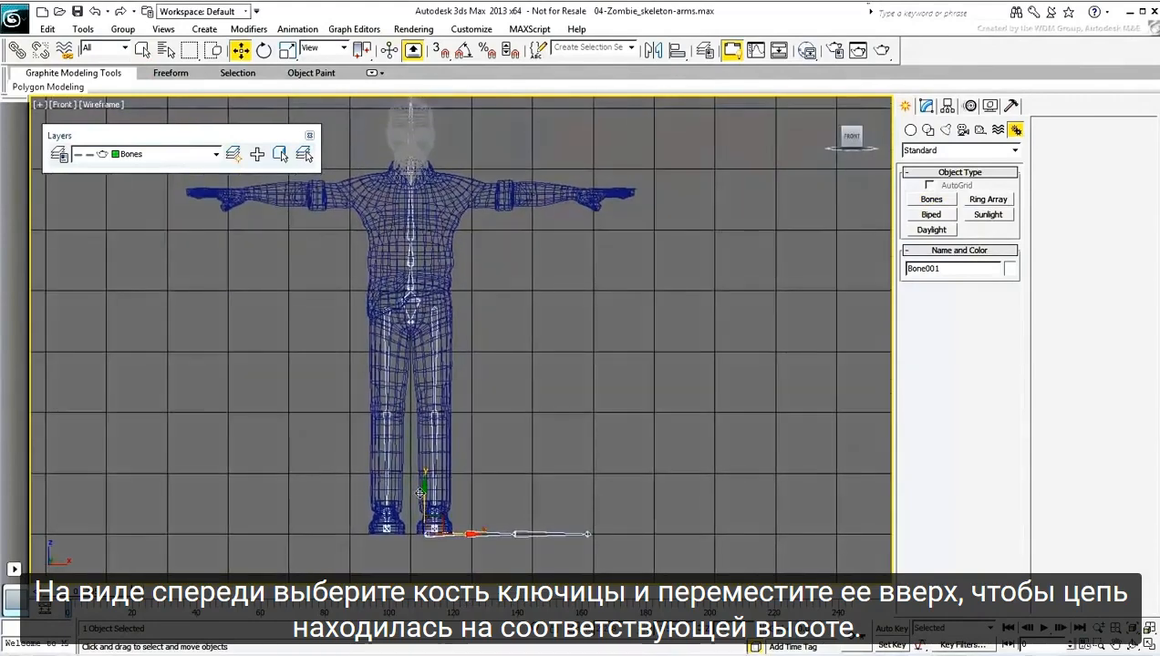
pyautogui.moveTo(424, 496); pyautogui.dragTo(444, 157)
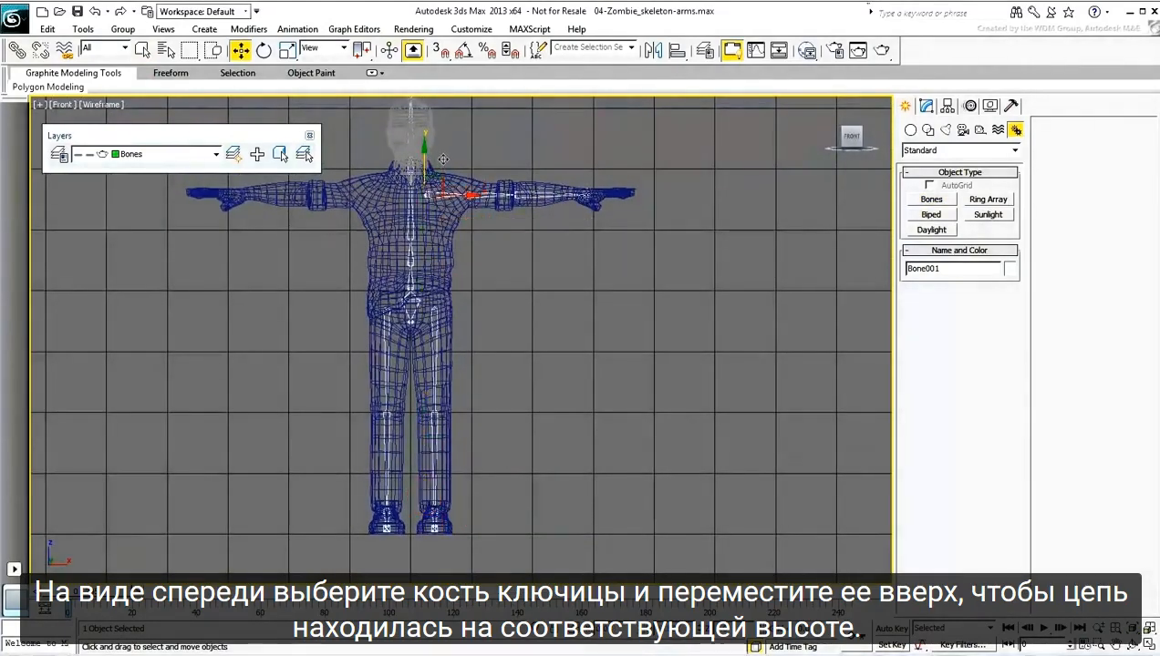
# - Turn on Bone Edit Mode in Bone Tools and shift the clavicle's base and the shoulder joint horizontally toward the spine
pyautogui.scroll(4, 511, 269)
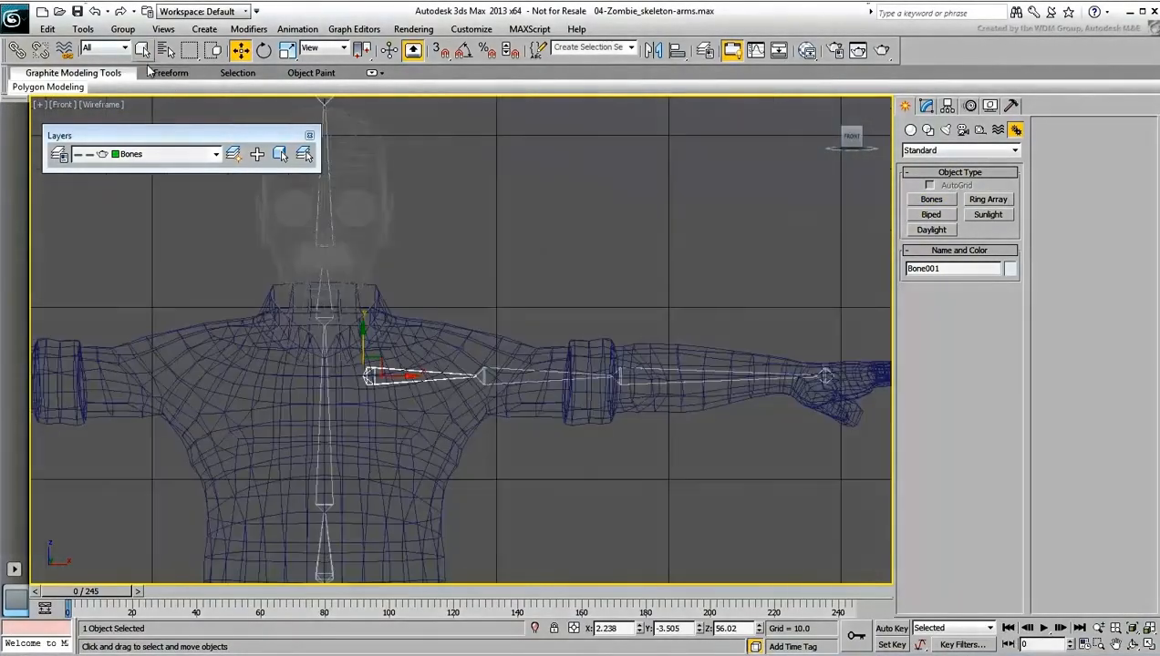
pyautogui.click(301, 30)
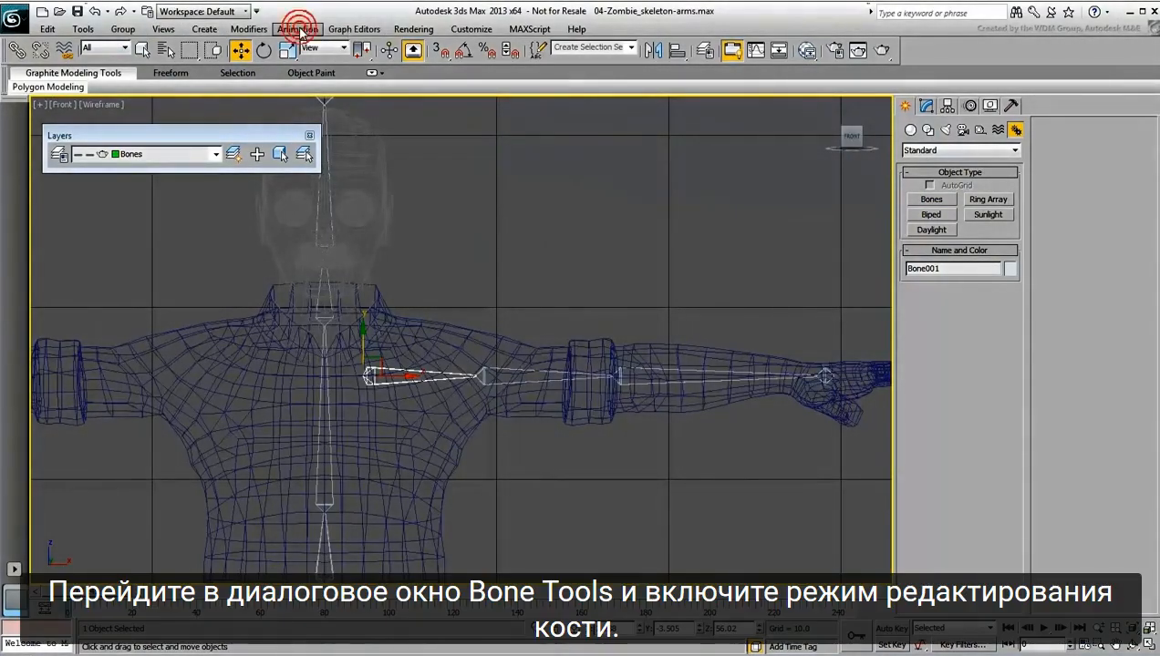
pyautogui.click(323, 335)
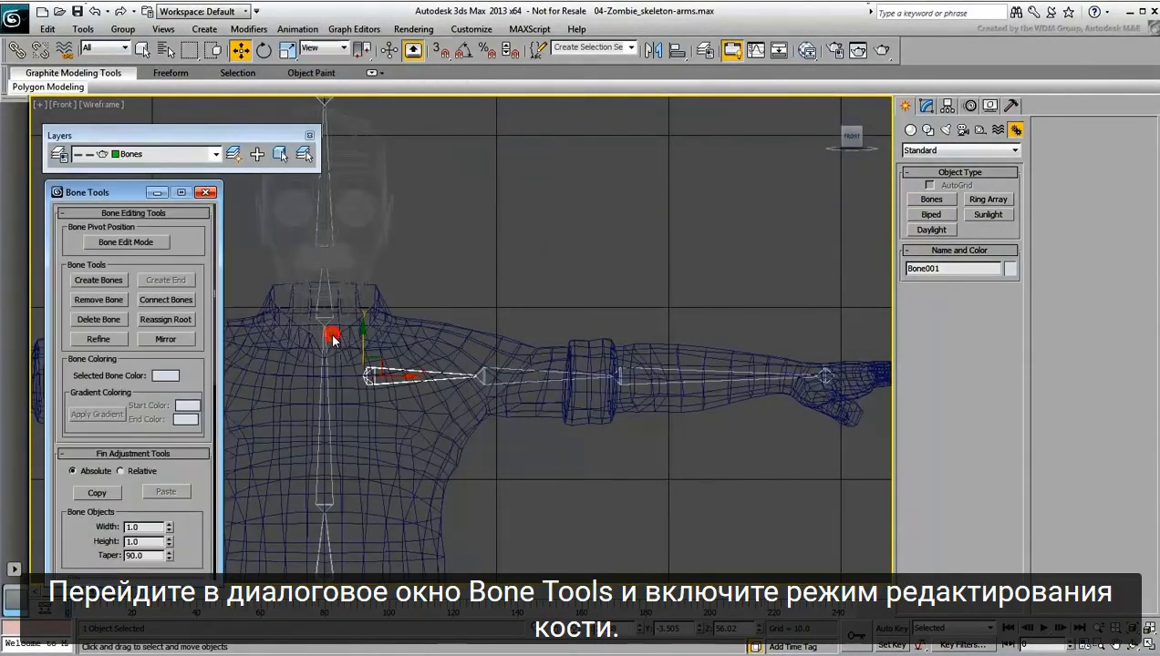
pyautogui.click(100, 239)
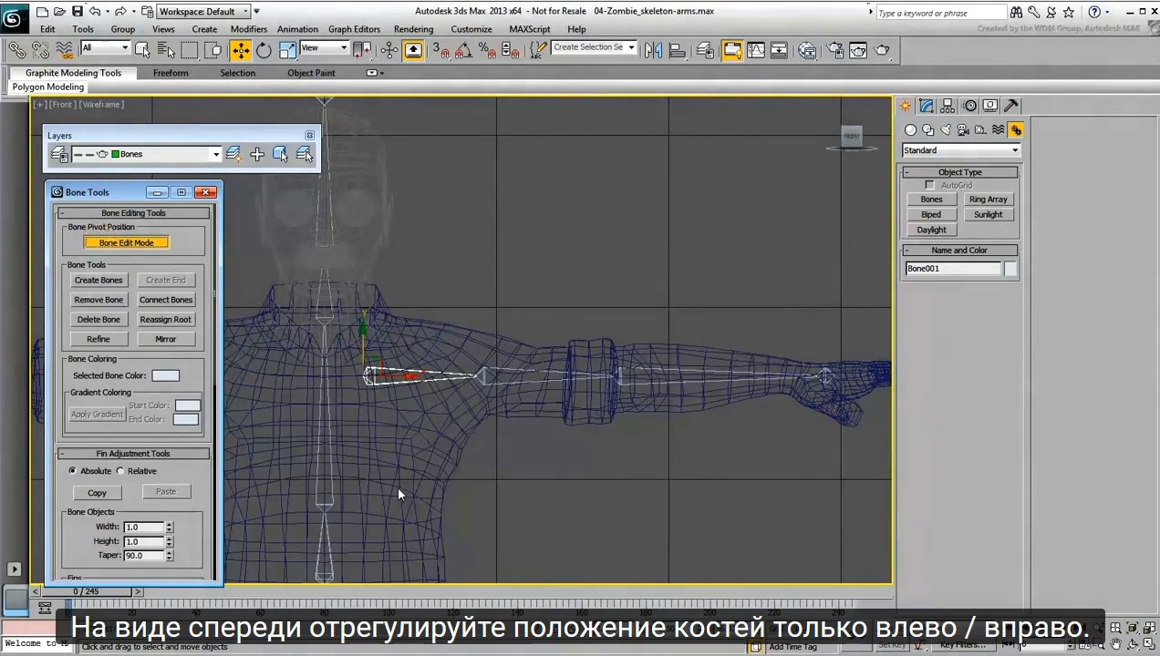
pyautogui.moveTo(398, 383); pyautogui.dragTo(366, 377)
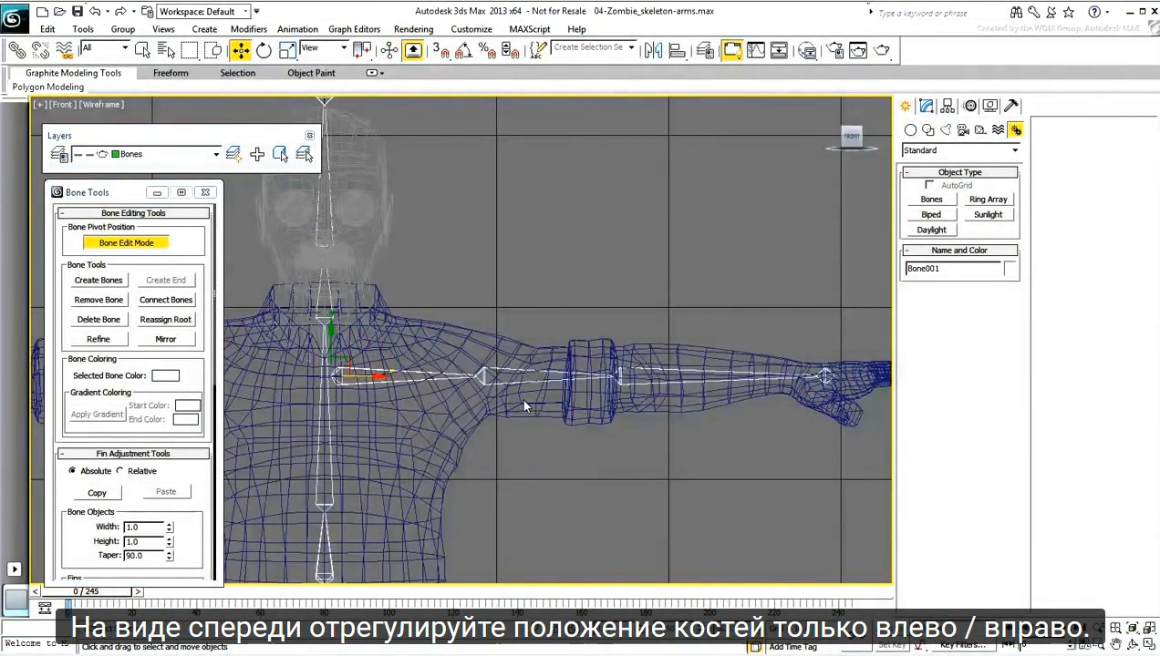
pyautogui.moveTo(517, 386); pyautogui.dragTo(475, 383)
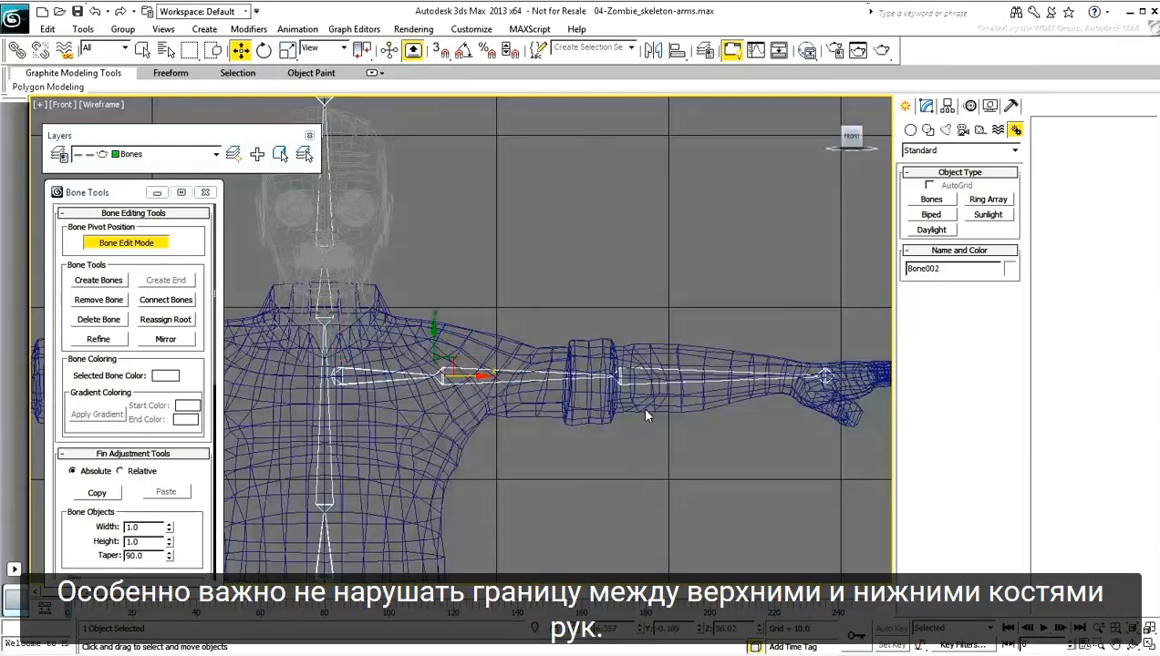
# - Slide the elbow joint slightly outward and the end bone slightly inward to the wrist, moving both horizontally only
pyautogui.click(628, 384)
pyautogui.moveTo(627, 383); pyautogui.dragTo(613, 414)
pyautogui.moveTo(649, 377)
pyautogui.mouseDown()
pyautogui.moveTo(634, 378)
pyautogui.moveTo(702, 380)
pyautogui.moveTo(671, 381)
pyautogui.mouseUp()
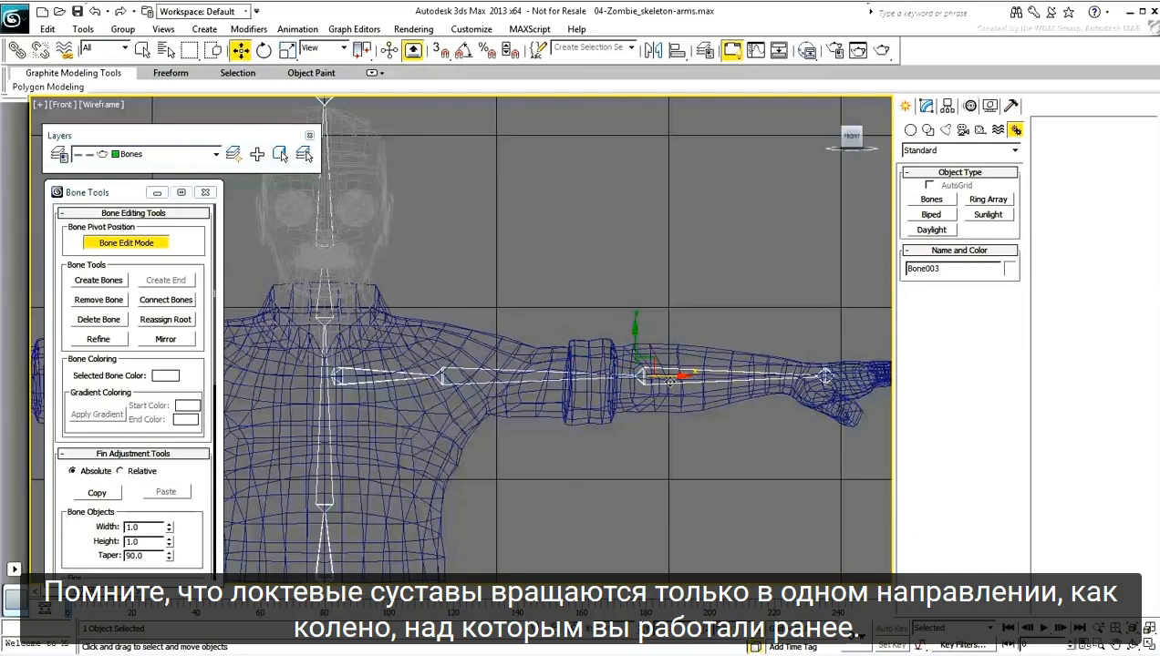
pyautogui.moveTo(826, 375); pyautogui.dragTo(814, 379)
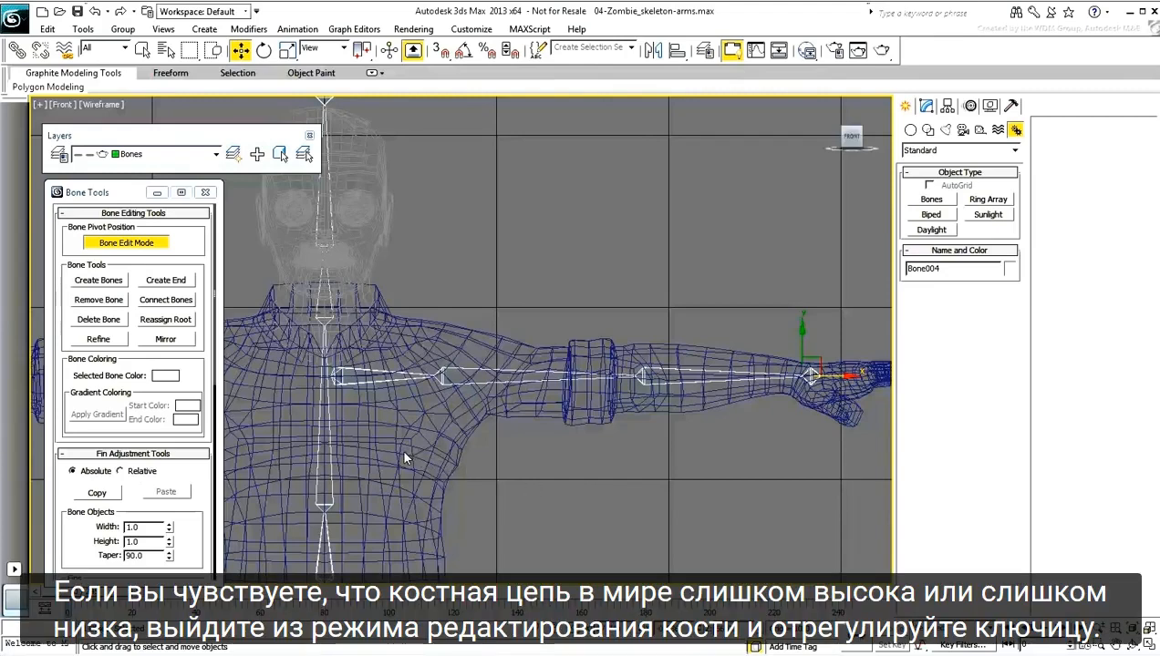
# - Turn off Bone Edit Mode, fine-tune the clavicle bone's height and rotate it slightly in the Front view
pyautogui.click(126, 243)
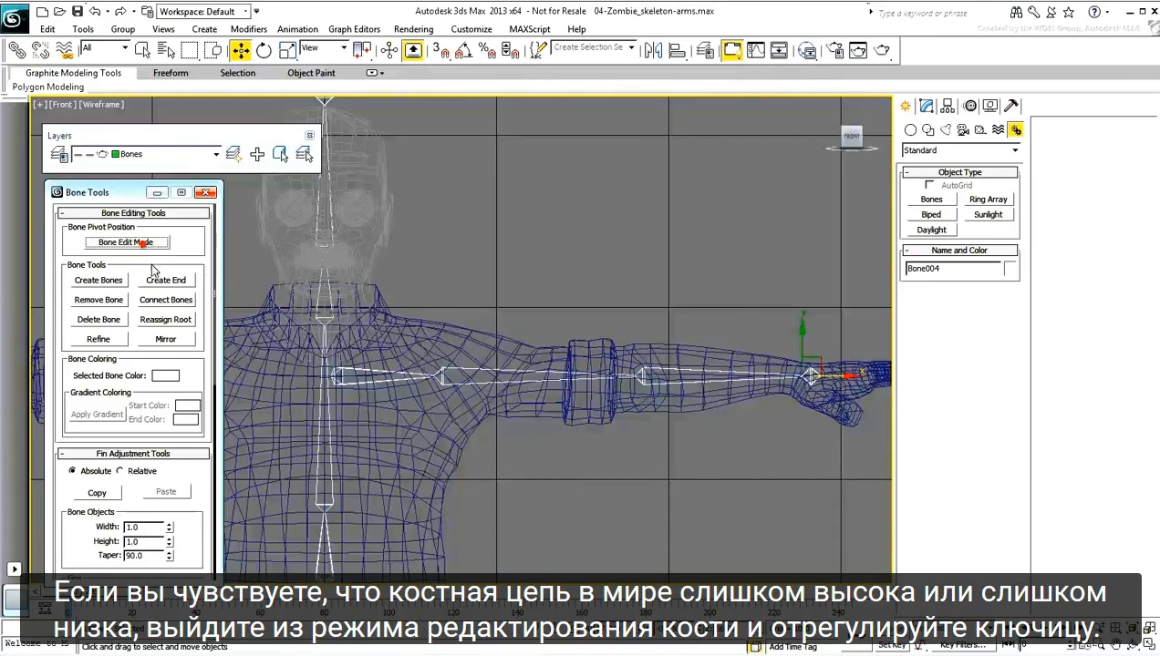
pyautogui.click(365, 372)
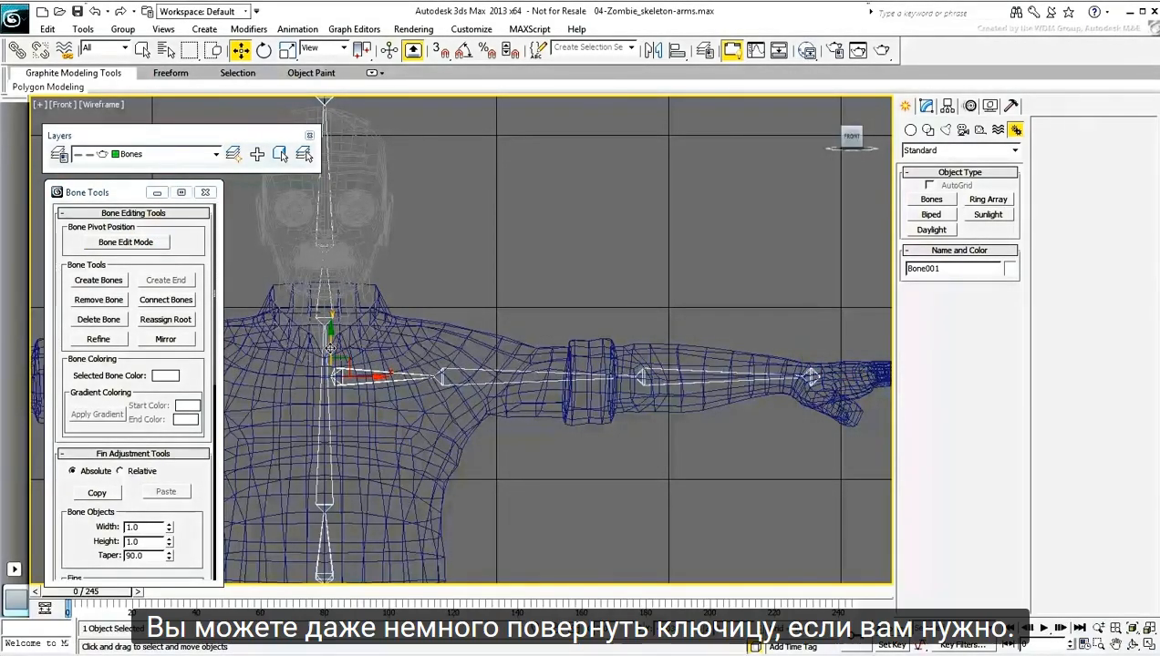
pyautogui.rightClick(352, 367)
pyautogui.click(370, 391)
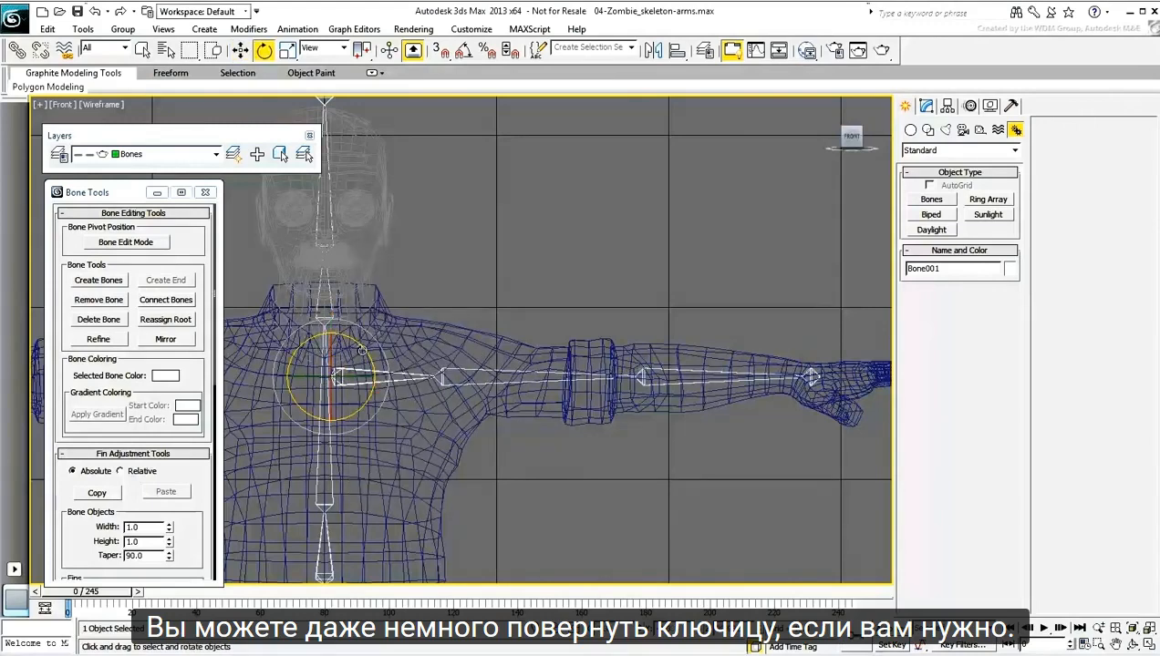
pyautogui.moveTo(363, 349); pyautogui.dragTo(363, 347)
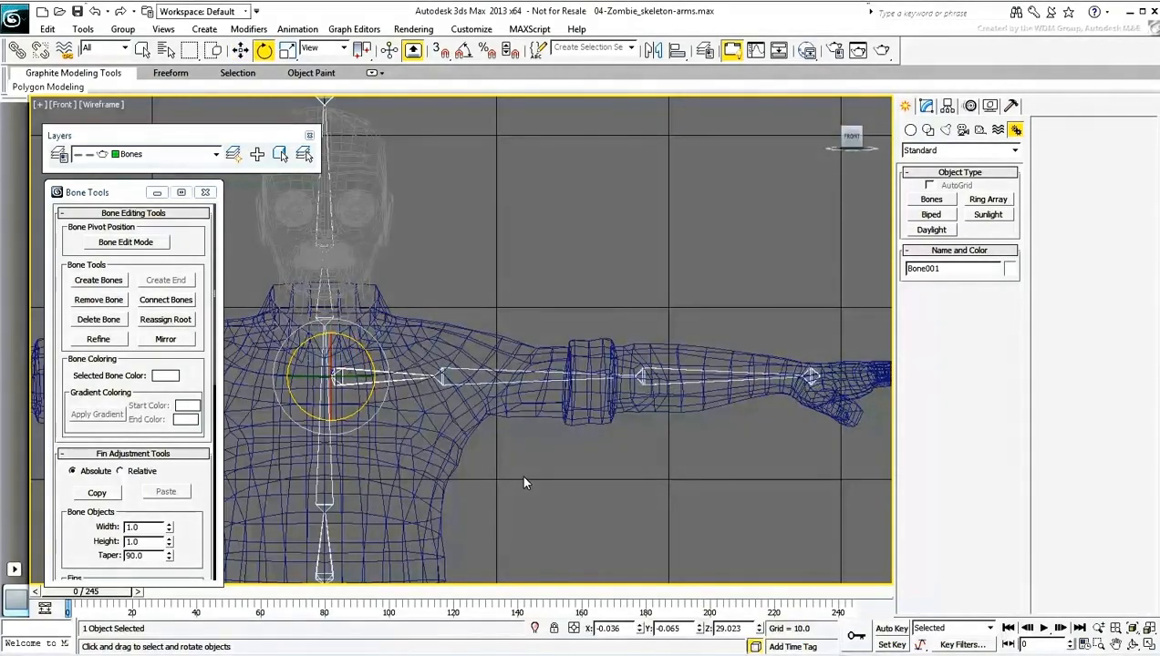
# - Turn Bone Edit Mode back on and move the shoulder joint slightly outward within the arm mesh in the Top view
pyautogui.click(126, 241)
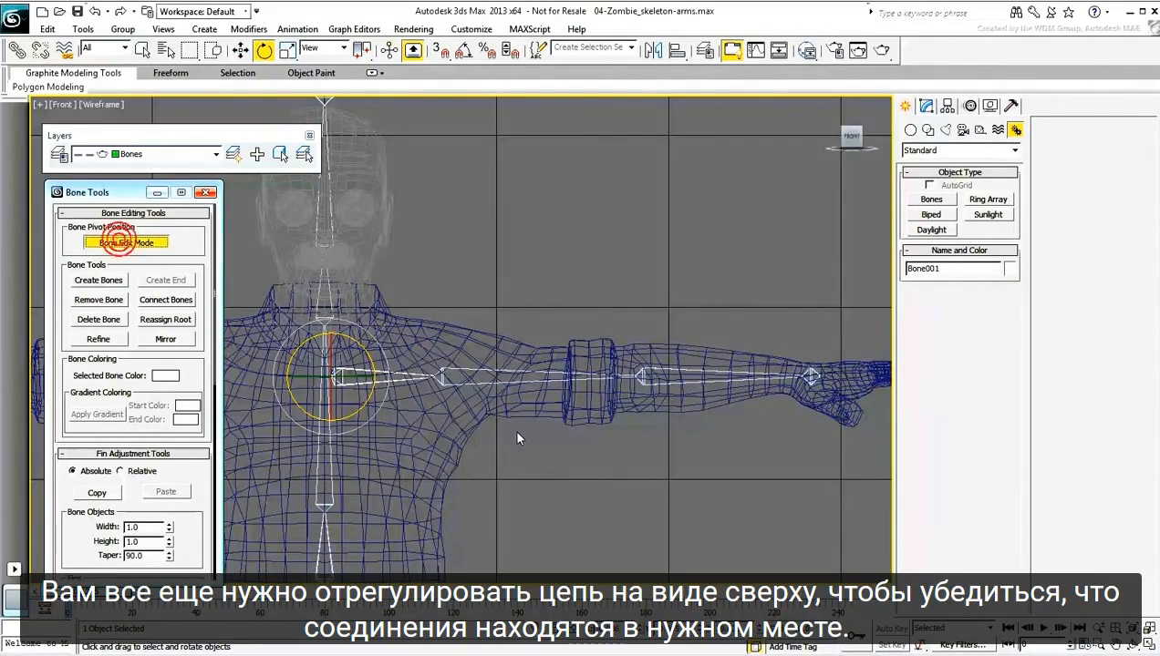
pyautogui.rightClick(518, 434)
pyautogui.click(531, 447)
pyautogui.press('t')
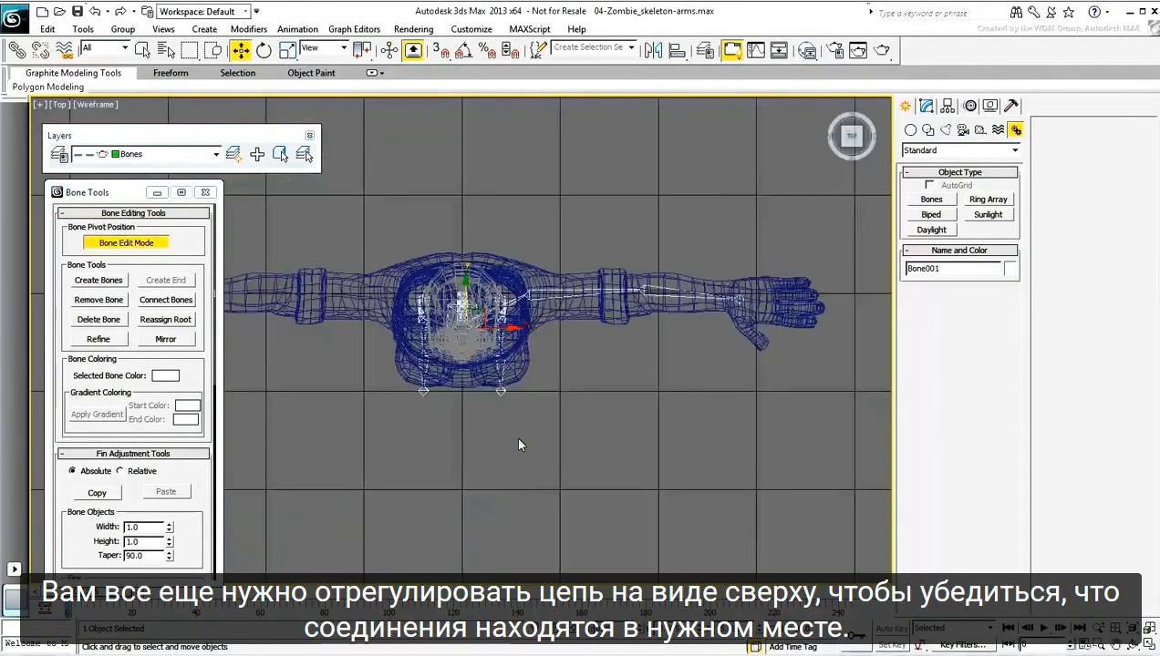
pyautogui.scroll(3, 505, 420)
pyautogui.scroll(4, 504, 421)
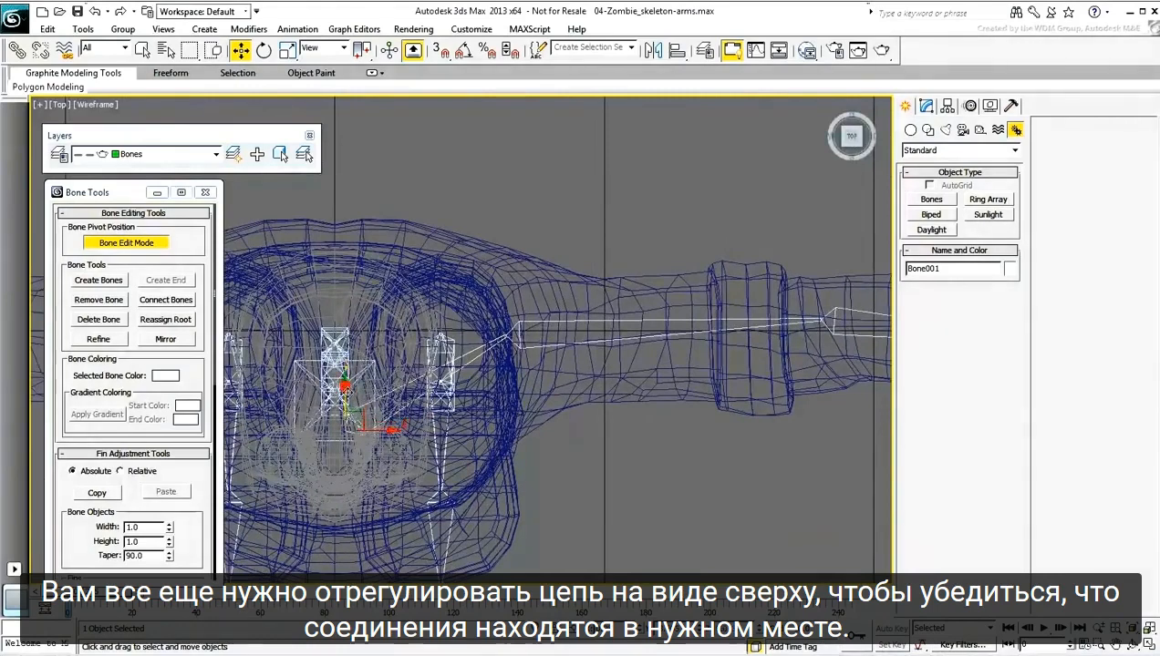
pyautogui.click(544, 346)
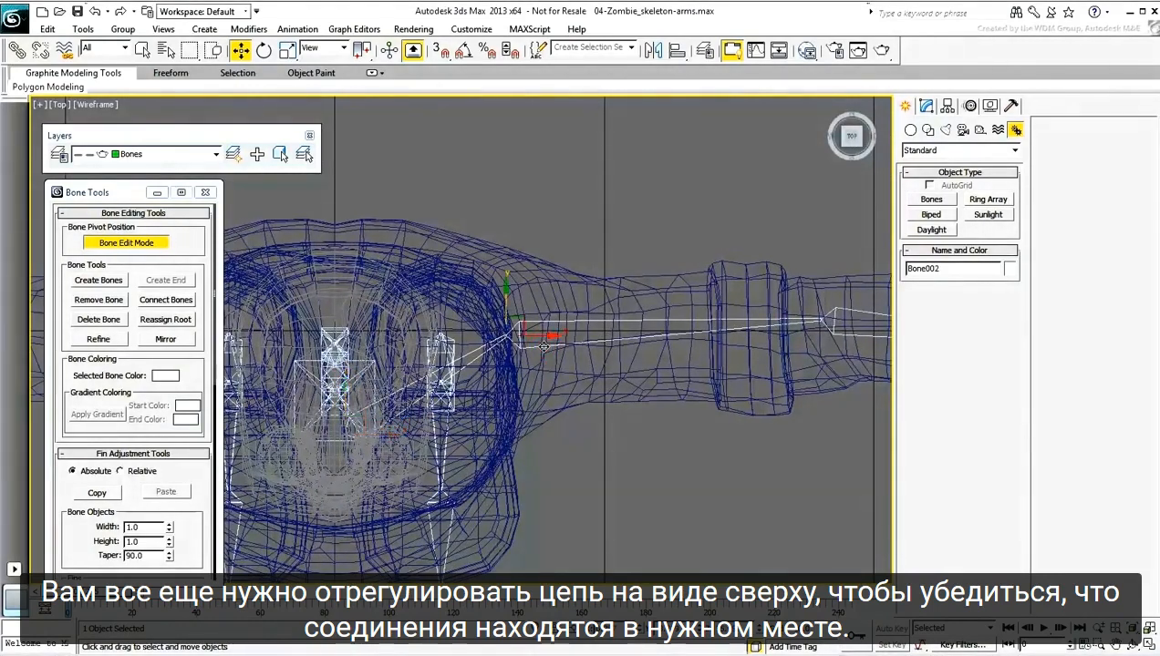
pyautogui.moveTo(516, 324); pyautogui.dragTo(538, 327)
# - Adjust the elbow joint and the wrist end bone in the Top view, and check the chain from the front
pyautogui.moveTo(538, 326); pyautogui.dragTo(286, 375, button='middle')
pyautogui.click(601, 319)
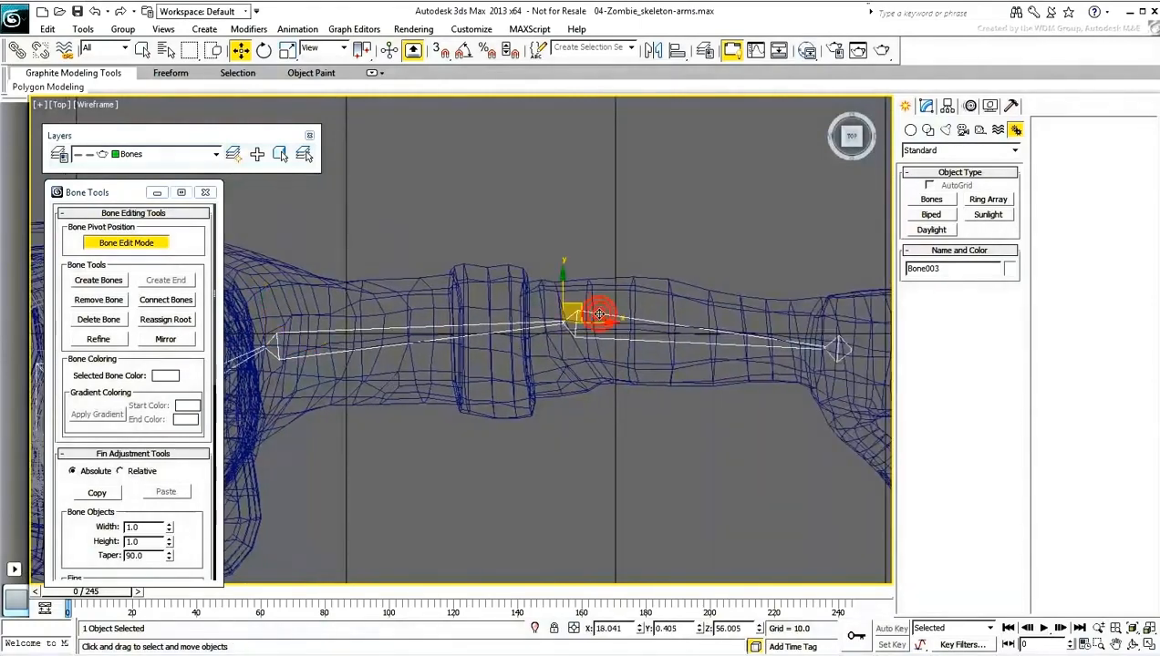
pyautogui.moveTo(603, 319); pyautogui.dragTo(593, 317)
pyautogui.moveTo(706, 386); pyautogui.dragTo(548, 384, button='middle')
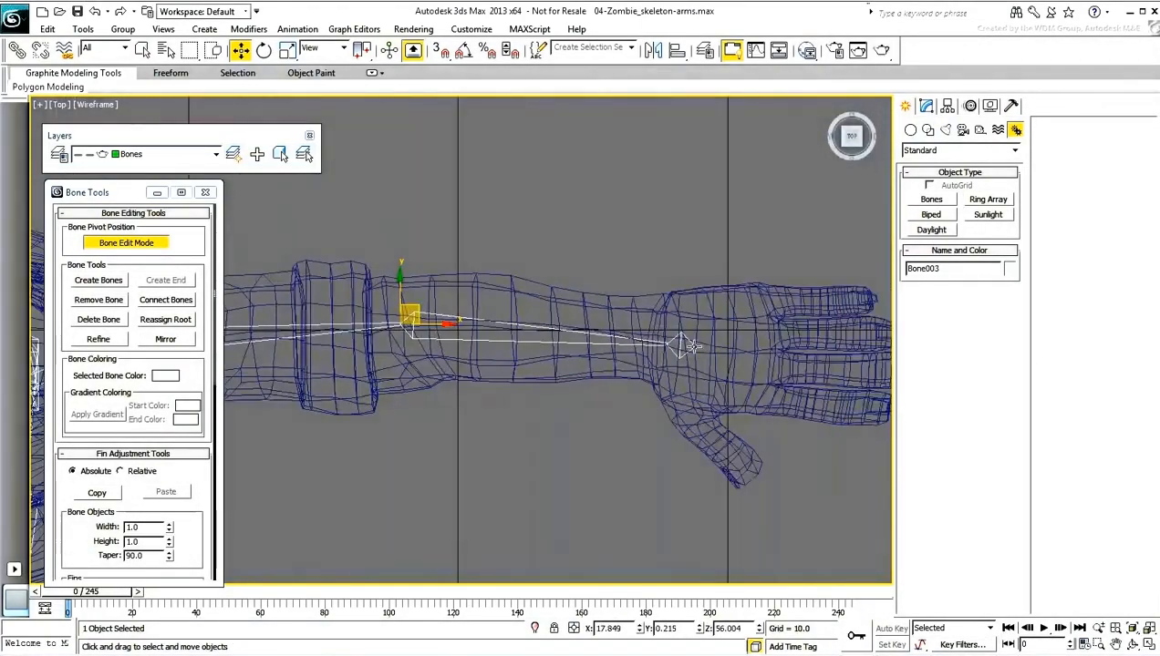
pyautogui.moveTo(693, 346); pyautogui.dragTo(691, 341)
pyautogui.press('f')
pyautogui.scroll(-5, 547, 397)
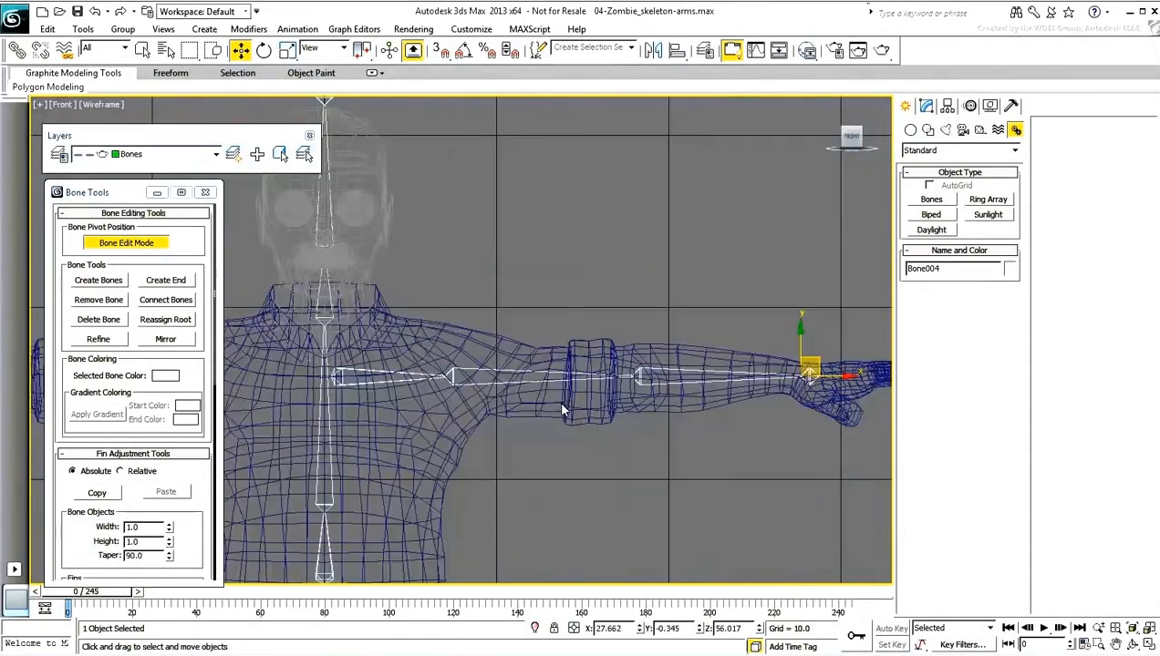
# - In the Top view, delete the end bone at the wrist and create a new end on the forearm bone
pyautogui.press('t')
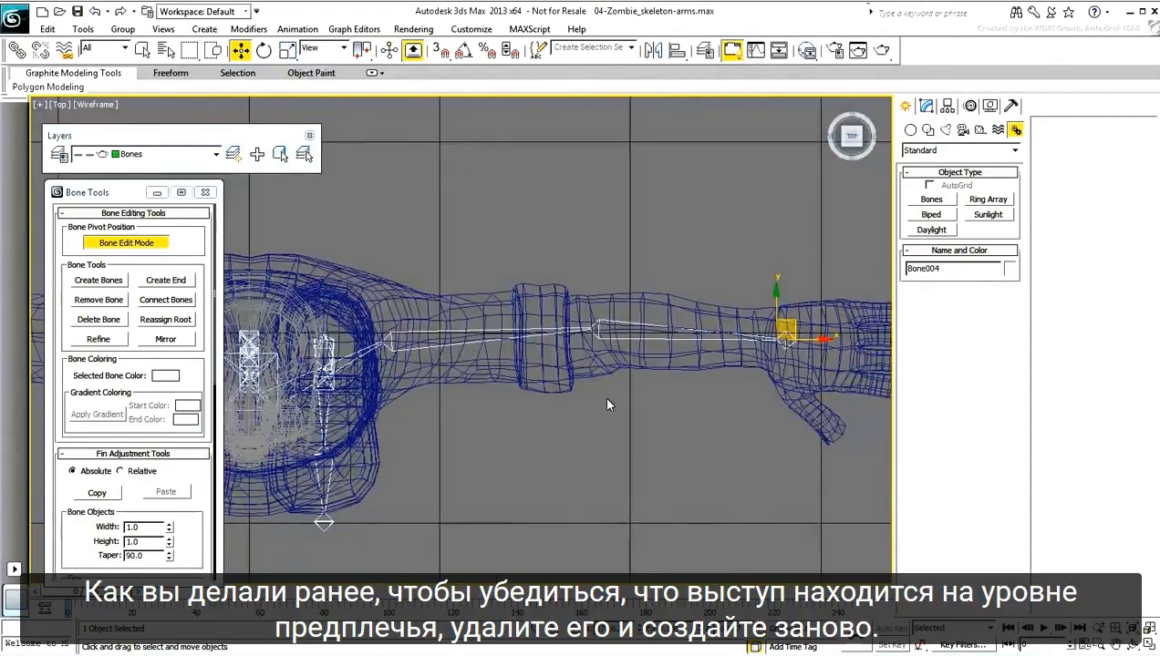
pyautogui.moveTo(603, 395); pyautogui.dragTo(437, 359, button='middle')
pyautogui.scroll(4, 547, 332)
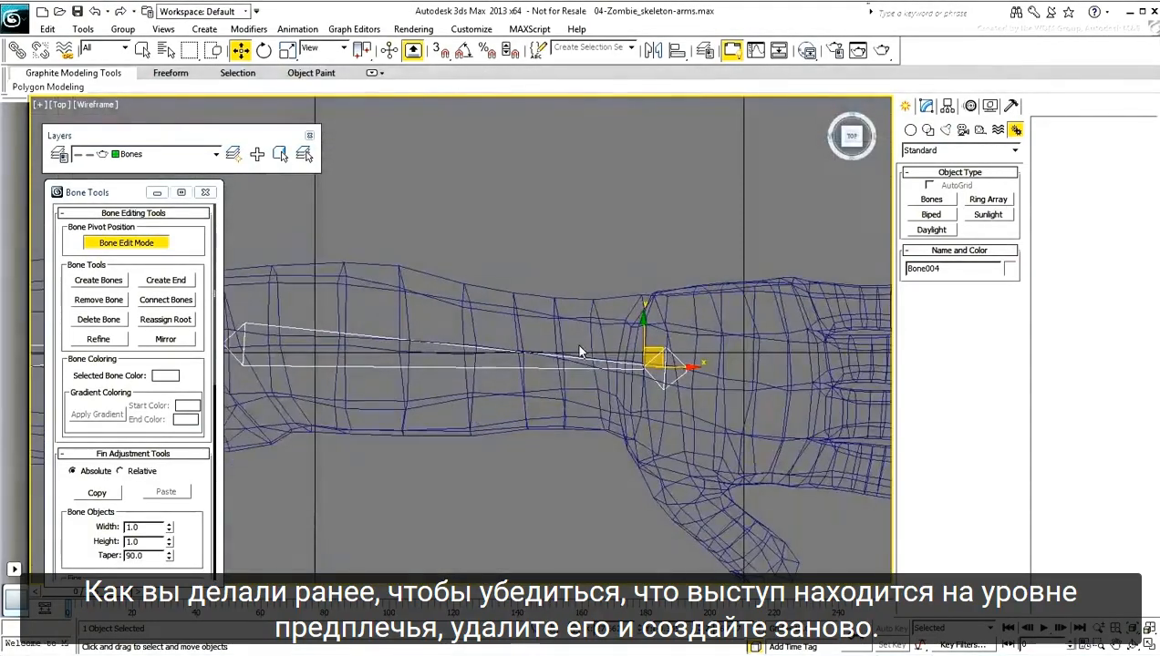
pyautogui.moveTo(575, 344); pyautogui.dragTo(579, 399, button='middle')
pyautogui.press('Delete')
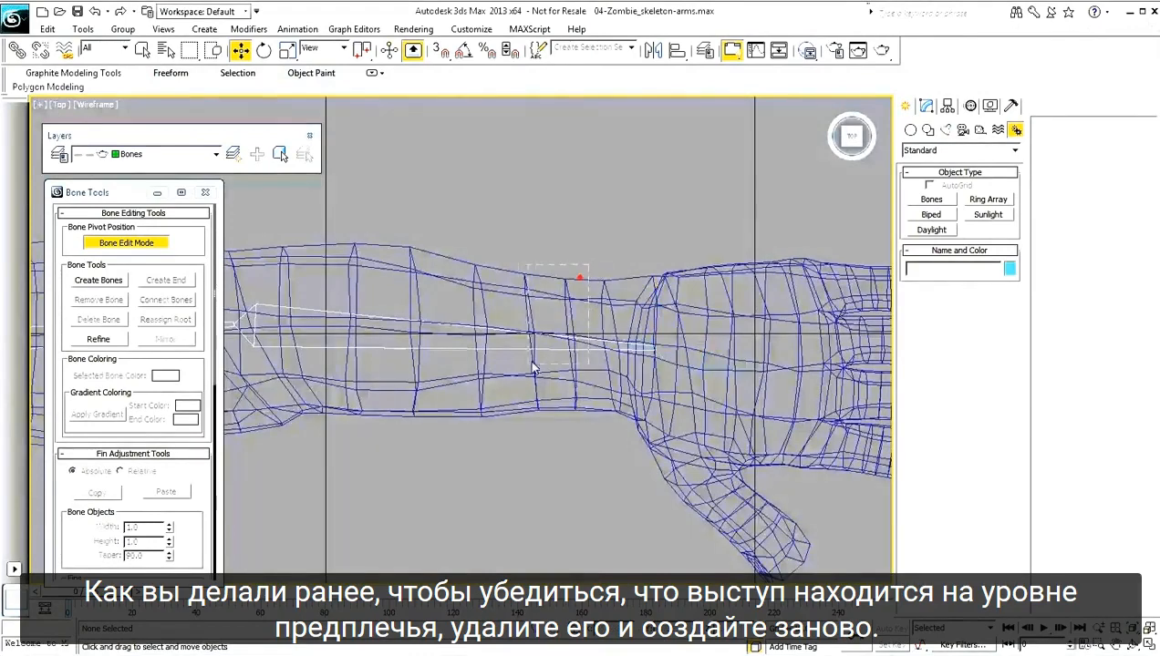
pyautogui.moveTo(533, 367); pyautogui.dragTo(531, 366)
pyautogui.click(178, 282)
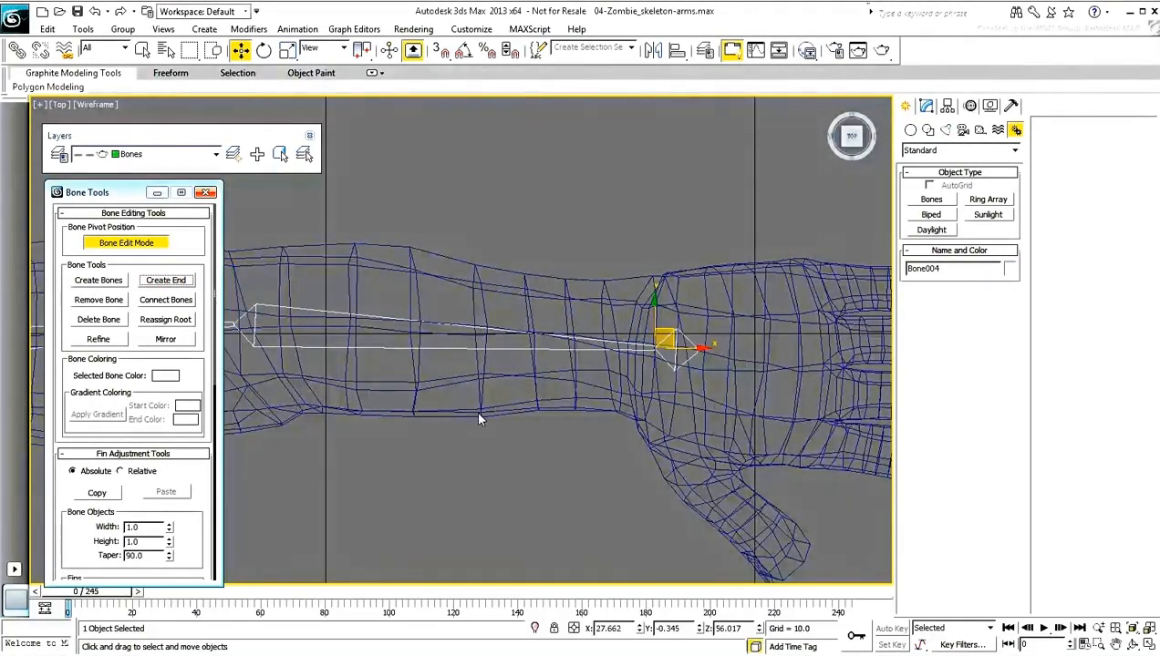
# - Select all four bones of the left arm chain and reset their stretch
pyautogui.scroll(-3, 481, 419)
pyautogui.moveTo(814, 243); pyautogui.dragTo(372, 417)
pyautogui.moveTo(206, 513); pyautogui.dragTo(196, 119)
pyautogui.click(166, 458)
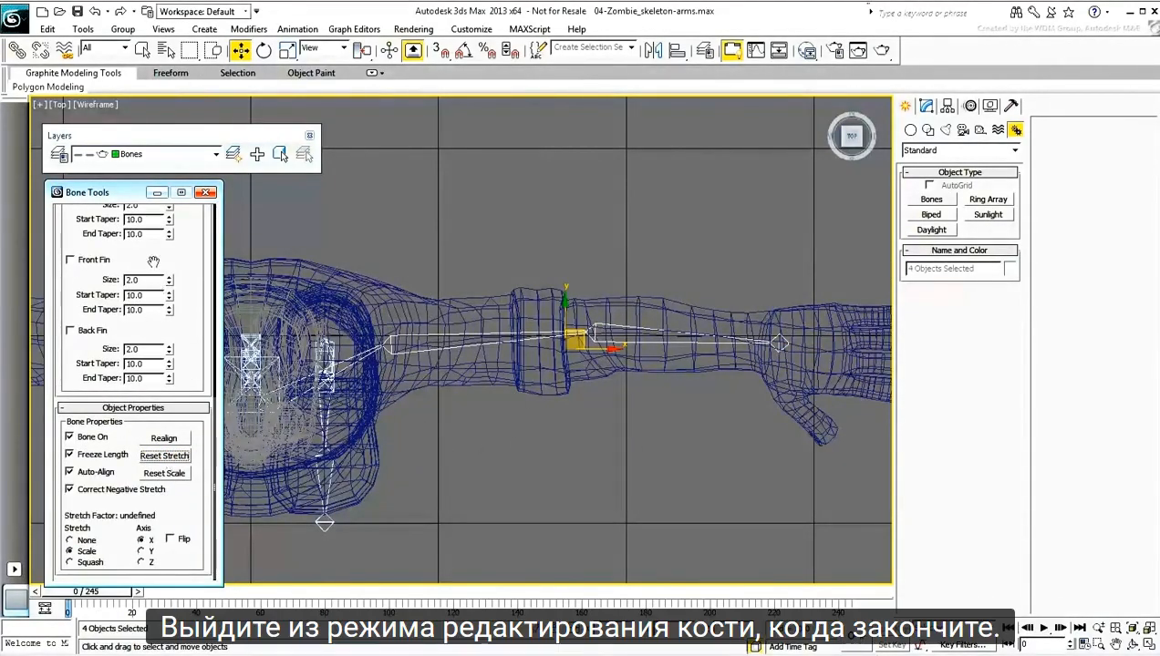
# - Turn off Bone Edit Mode and rename the left clavicle bone as Clav
pyautogui.moveTo(166, 256); pyautogui.dragTo(165, 652)
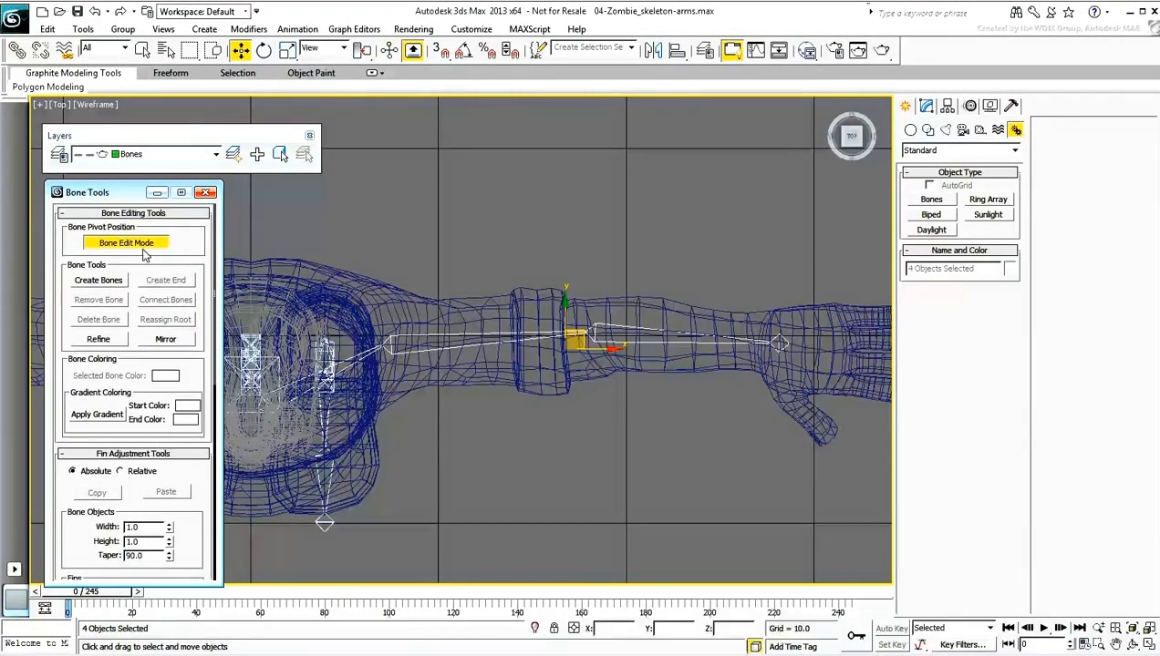
pyautogui.click(143, 243)
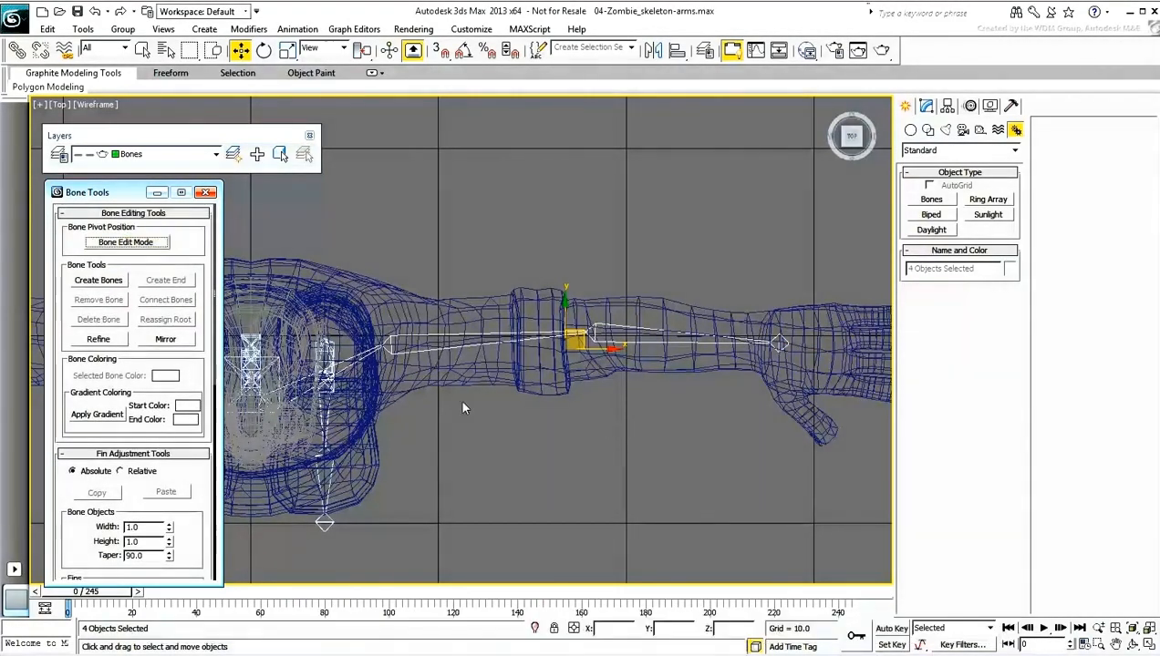
pyautogui.click(368, 383)
pyautogui.write('Clav')
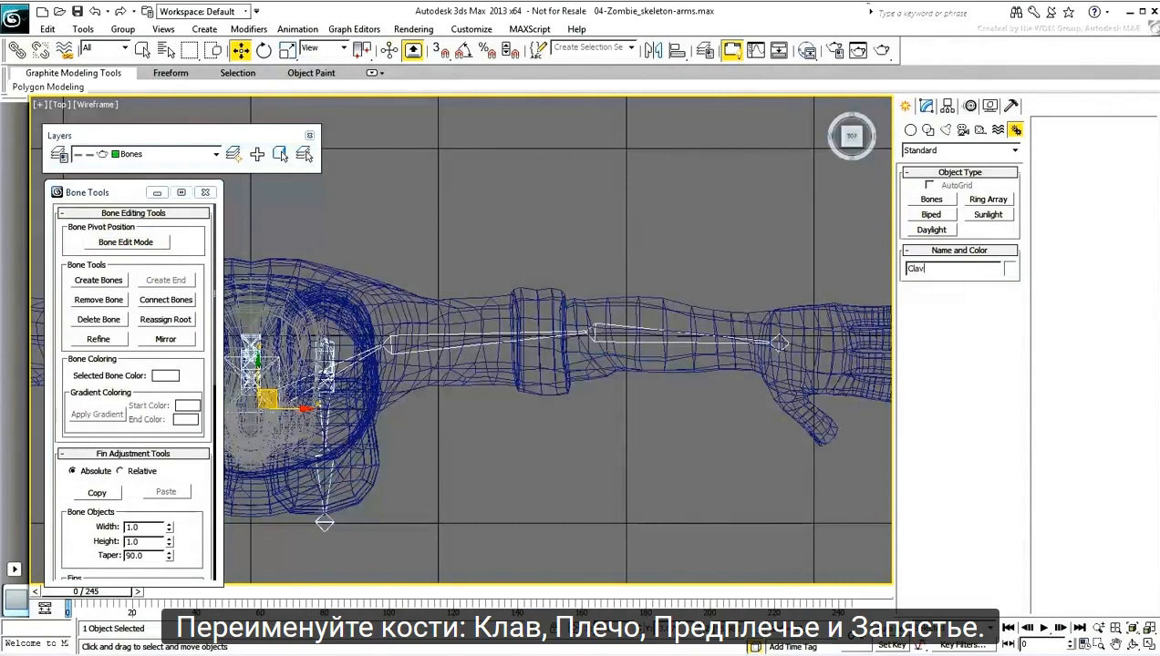
# - Rename the upper arm bone as Shoulder and the bone after the elbow as Forearm
pyautogui.moveTo(466, 403); pyautogui.dragTo(465, 404)
pyautogui.doubleClick(956, 269)
pyautogui.write('Shoulder')
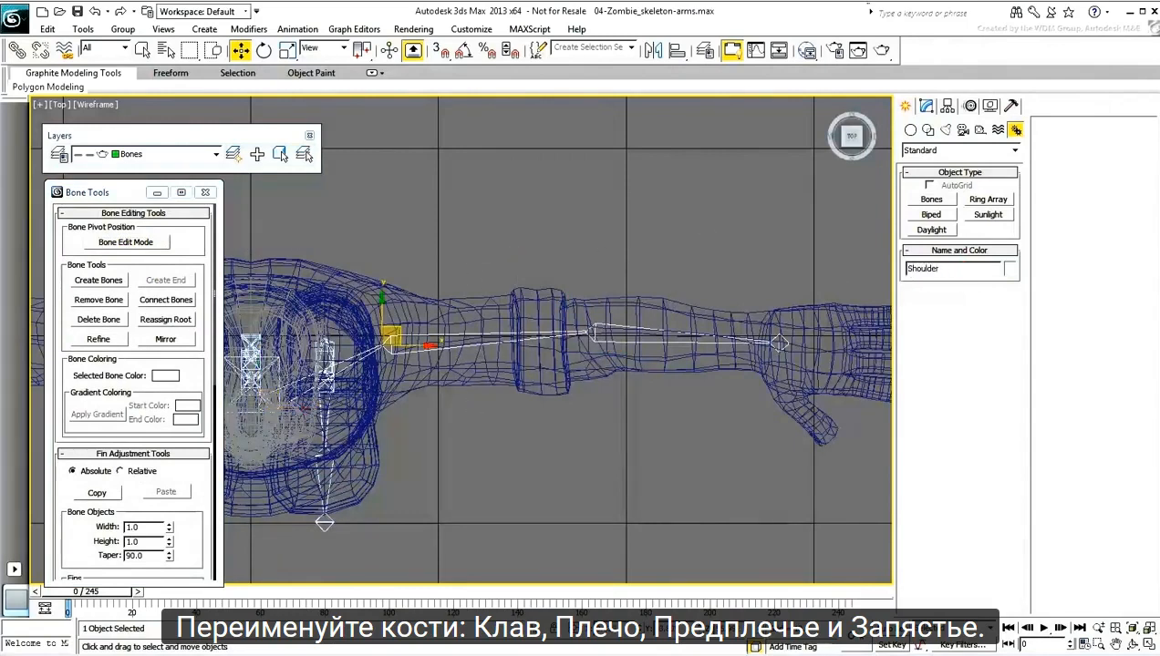
pyautogui.moveTo(657, 266); pyautogui.dragTo(640, 399)
pyautogui.doubleClick(959, 269)
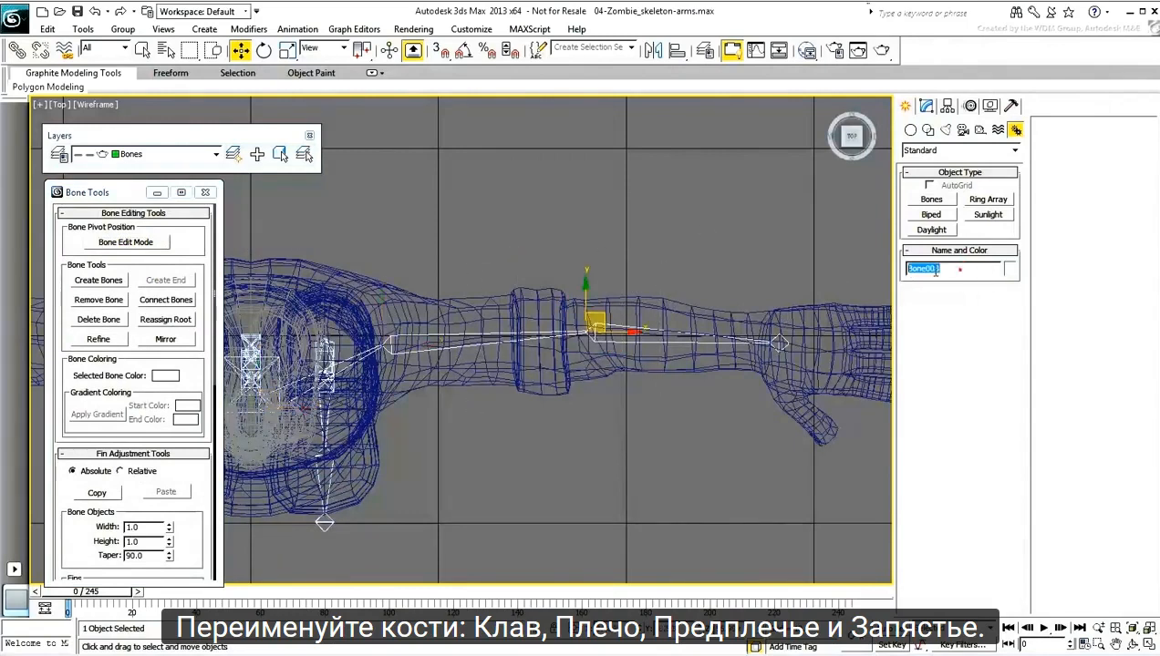
pyautogui.write('Forearm')
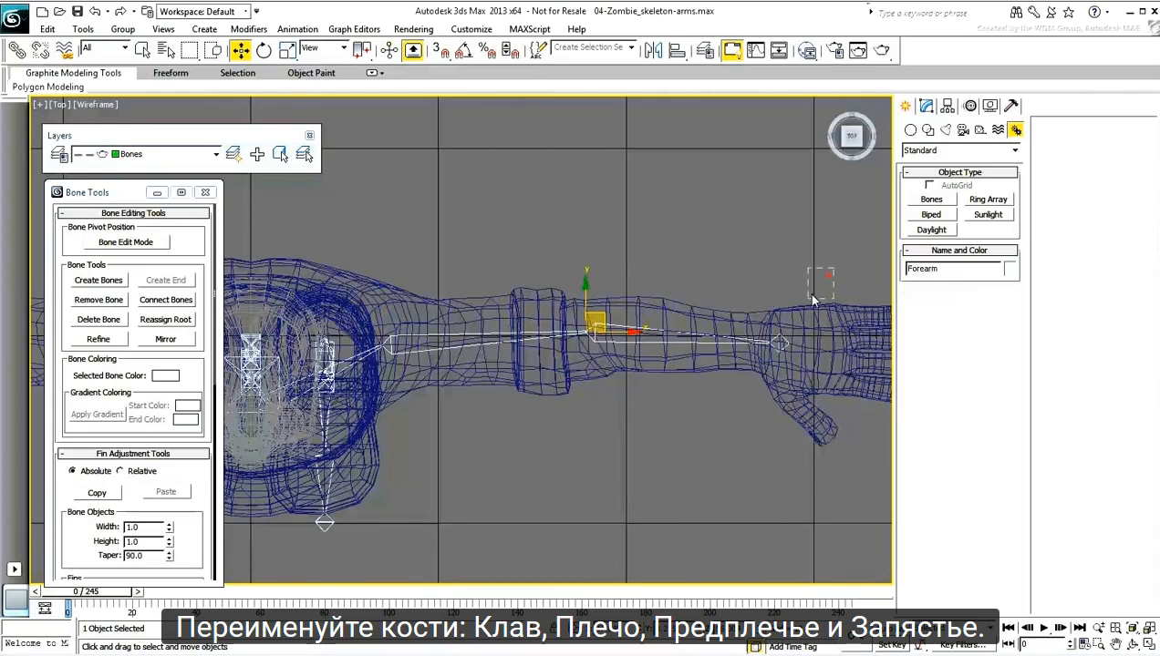
# - Rename the end bone at the wrist as Wrist
pyautogui.moveTo(814, 299); pyautogui.dragTo(812, 302)
pyautogui.doubleClick(953, 268)
pyautogui.write('Wrist')
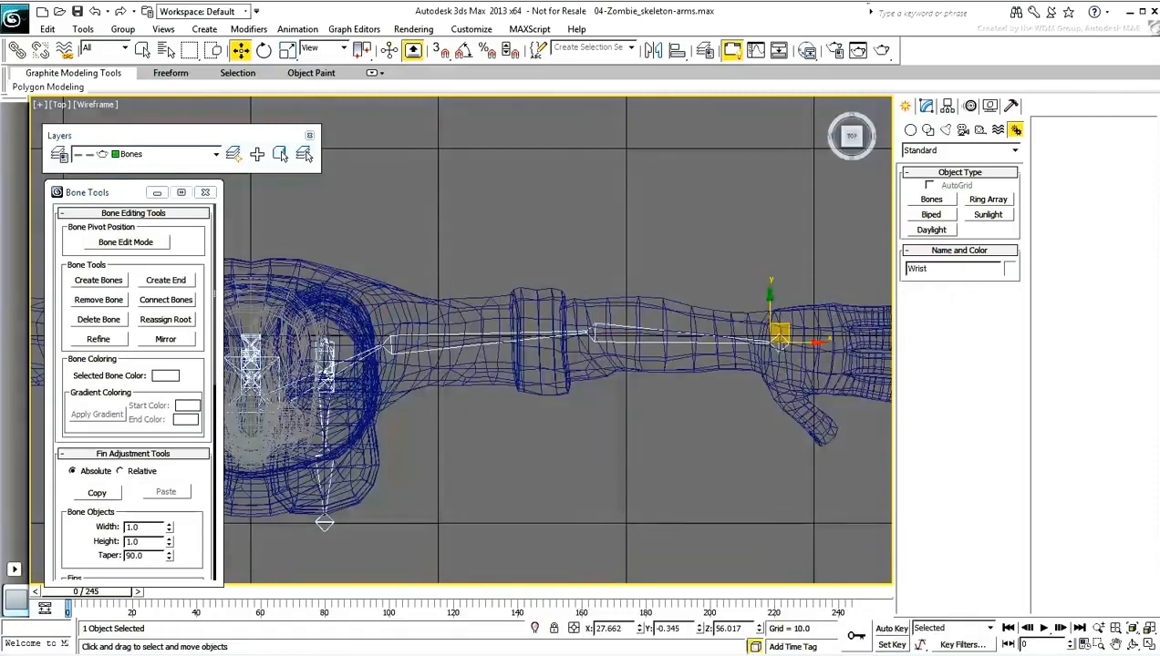
# - Select all four left arm bones and set up Rename Objects with no base name and the prefix zombie_l_
pyautogui.moveTo(650, 237); pyautogui.dragTo(687, 231, button='middle')
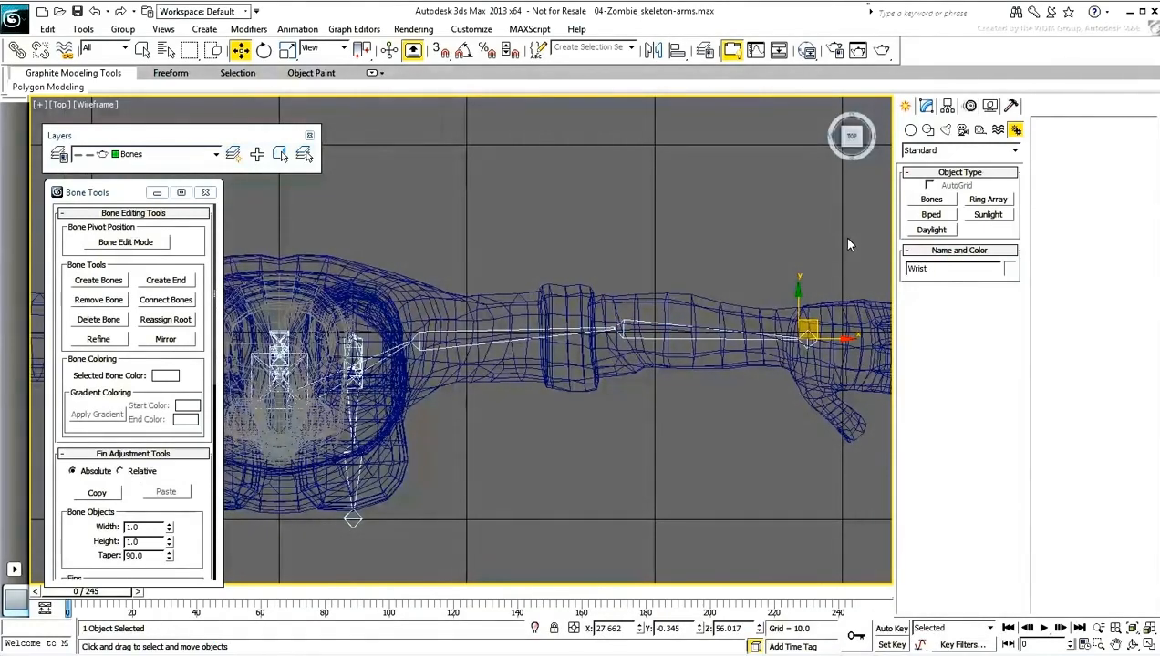
pyautogui.moveTo(844, 238); pyautogui.dragTo(401, 421)
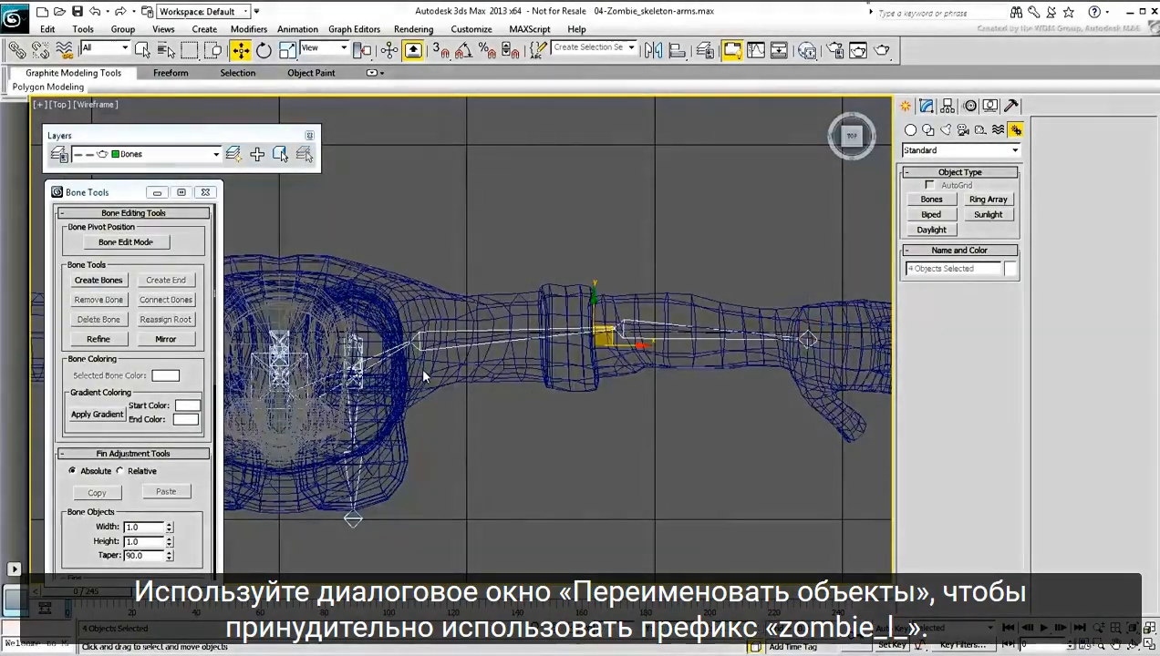
pyautogui.click(84, 30)
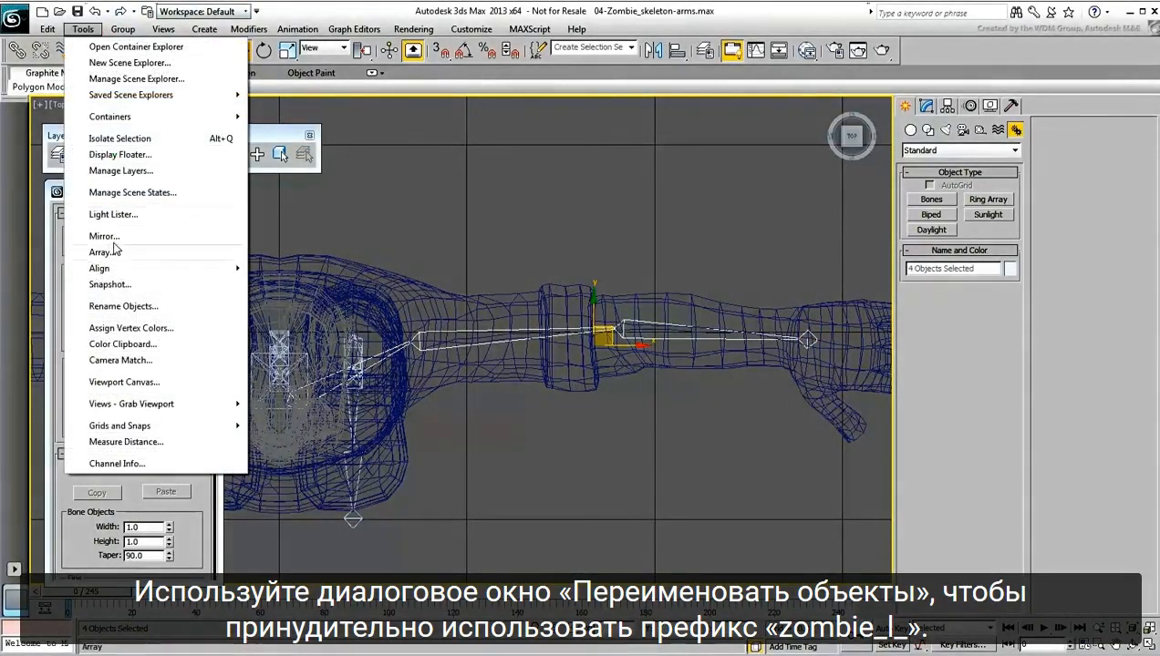
pyautogui.click(121, 307)
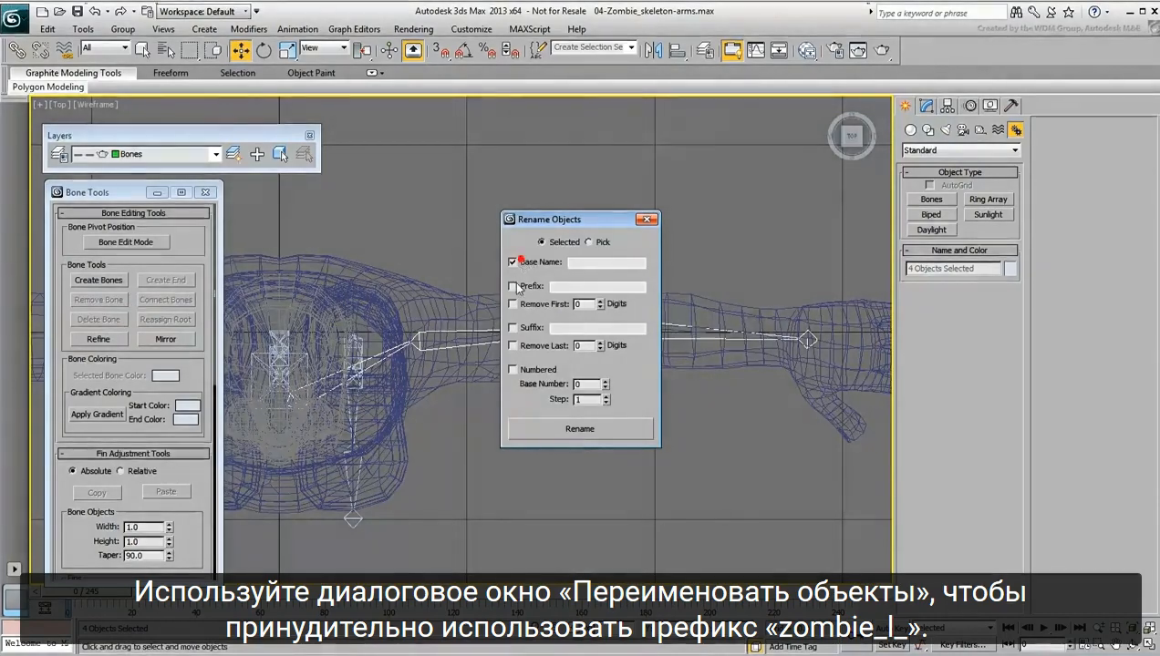
pyautogui.click(511, 262)
pyautogui.click(513, 286)
pyautogui.click(566, 286)
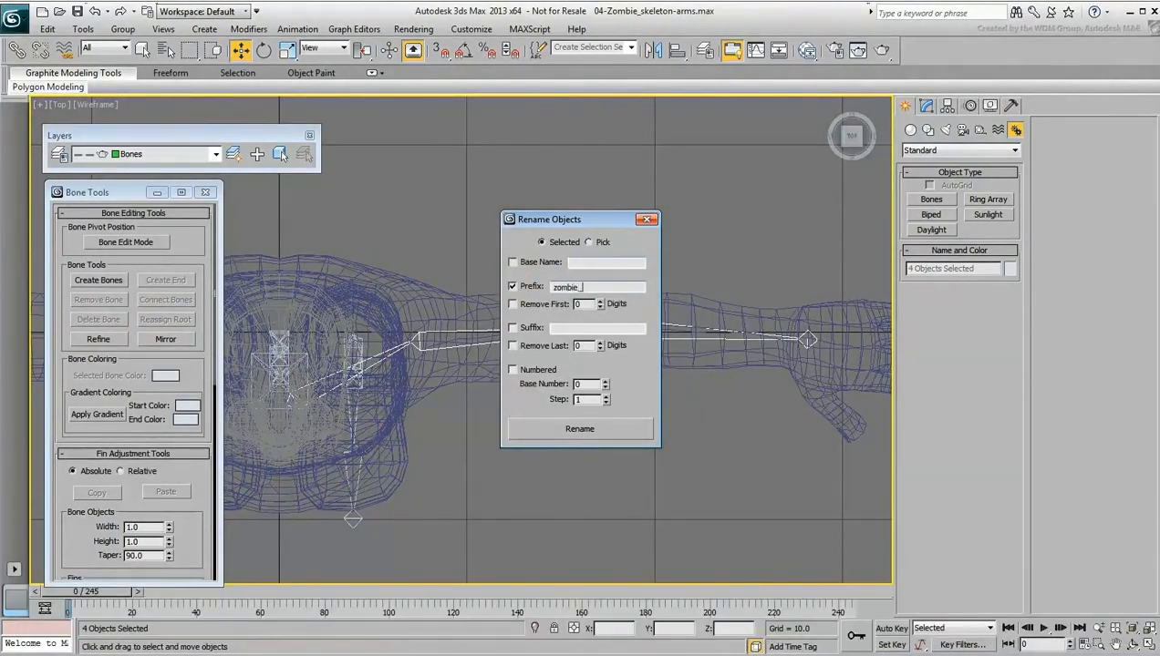
pyautogui.write('zombie_l_')
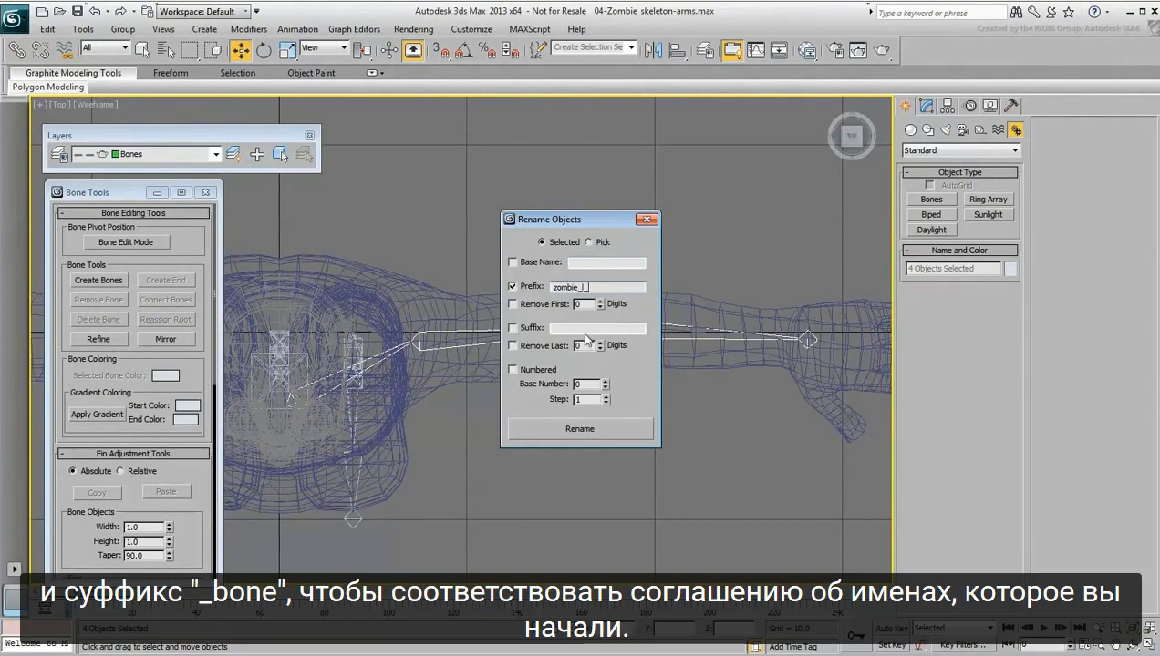
# - Add the suffix _bone and apply the renaming to the four selected arm bones
pyautogui.click(513, 328)
pyautogui.click(569, 329)
pyautogui.write('_bone')
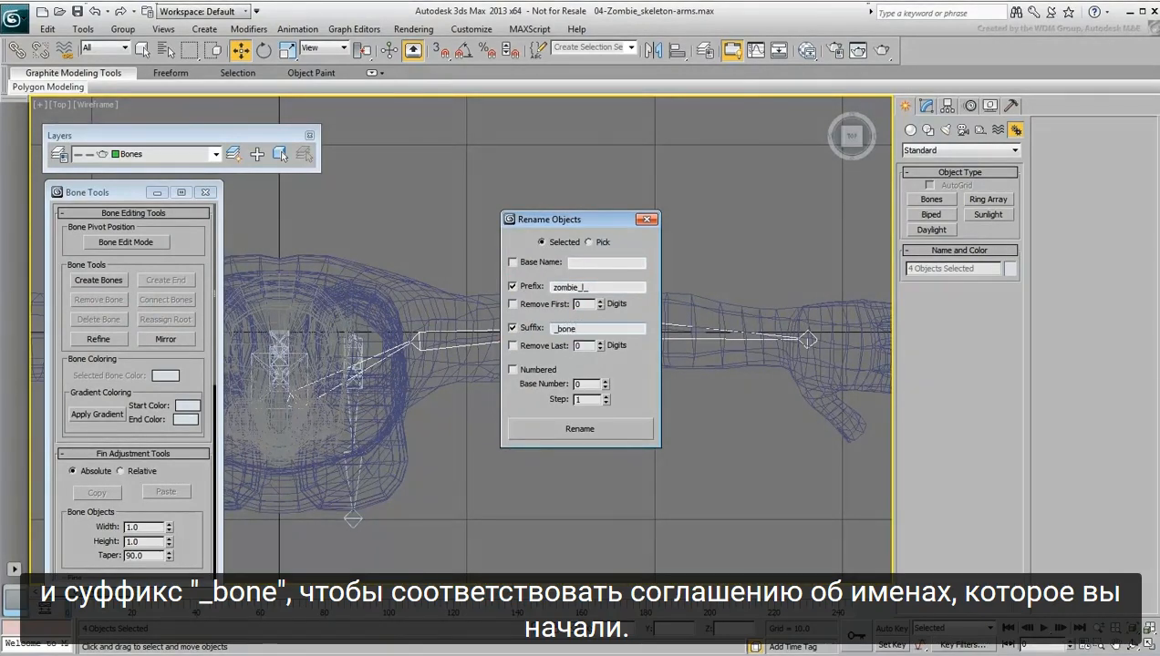
pyautogui.click(585, 431)
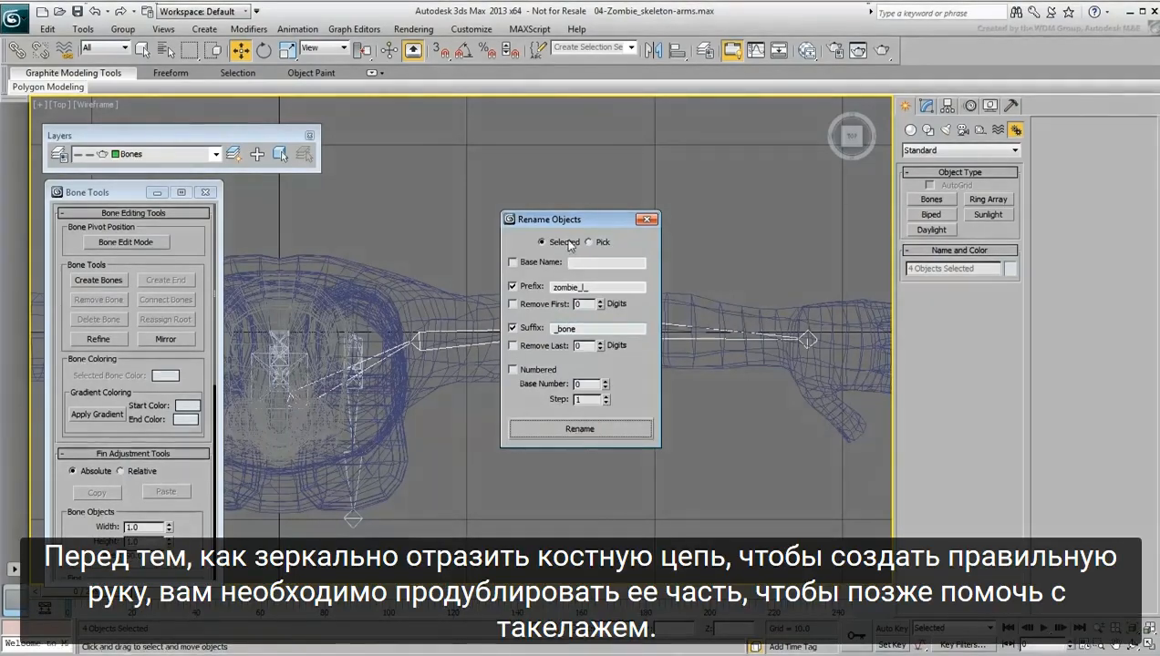
# - Move the Rename Objects dialog off the arm and check the names of the forearm, shoulder and clavicle bones
pyautogui.moveTo(578, 219); pyautogui.dragTo(728, 418)
pyautogui.moveTo(680, 247); pyautogui.dragTo(664, 367)
pyautogui.doubleClick(989, 269)
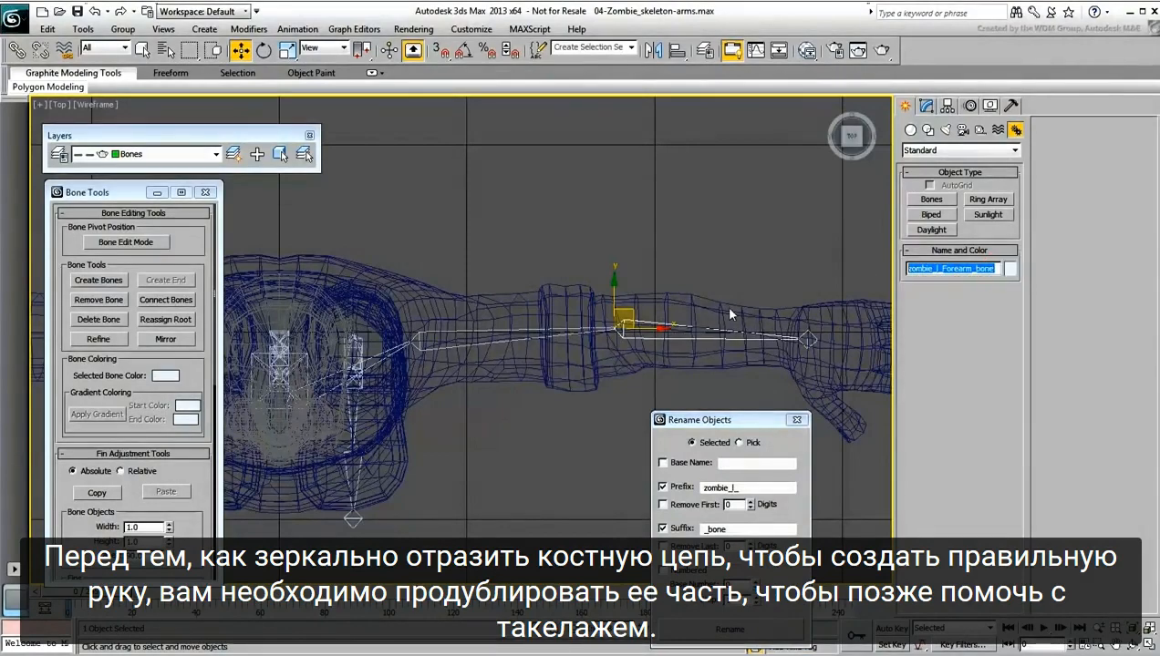
pyautogui.click(509, 374)
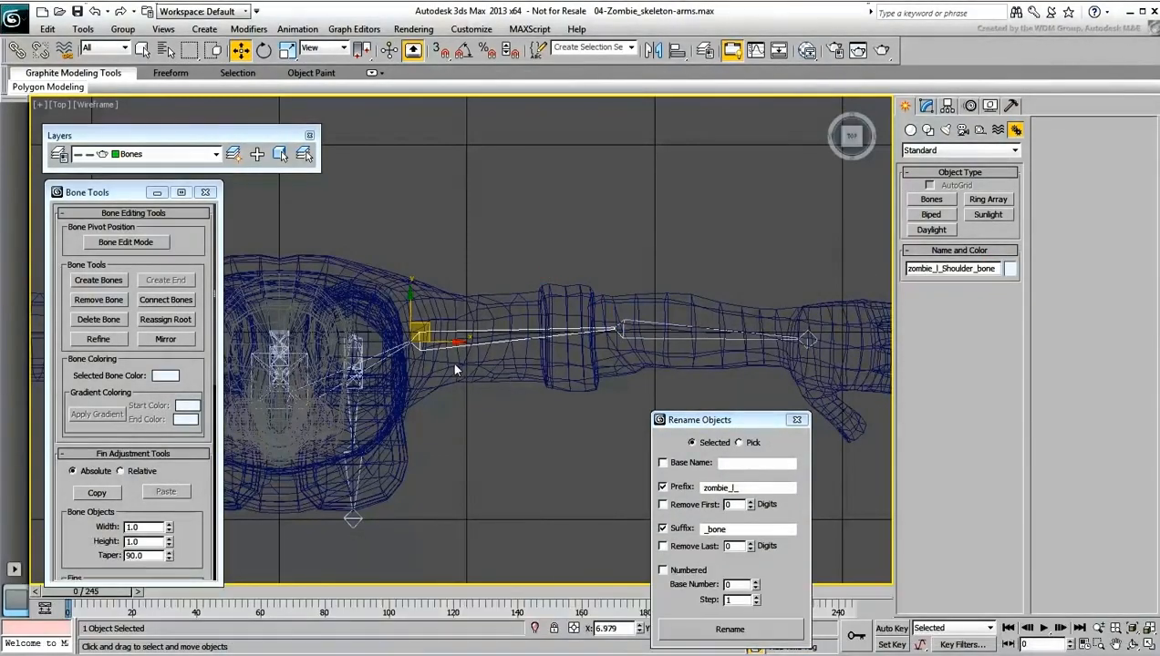
pyautogui.click(382, 380)
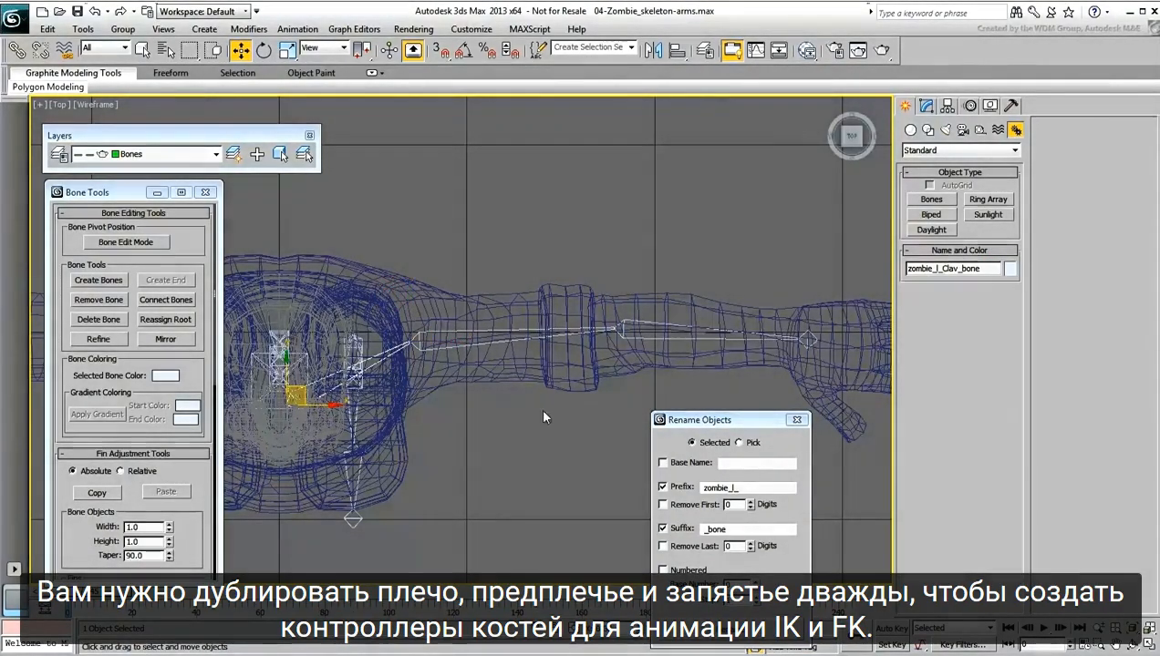
# - Select the shoulder, forearm and wrist bones without the clavicle and clone them as copies
pyautogui.moveTo(555, 421); pyautogui.dragTo(565, 394, button='middle')
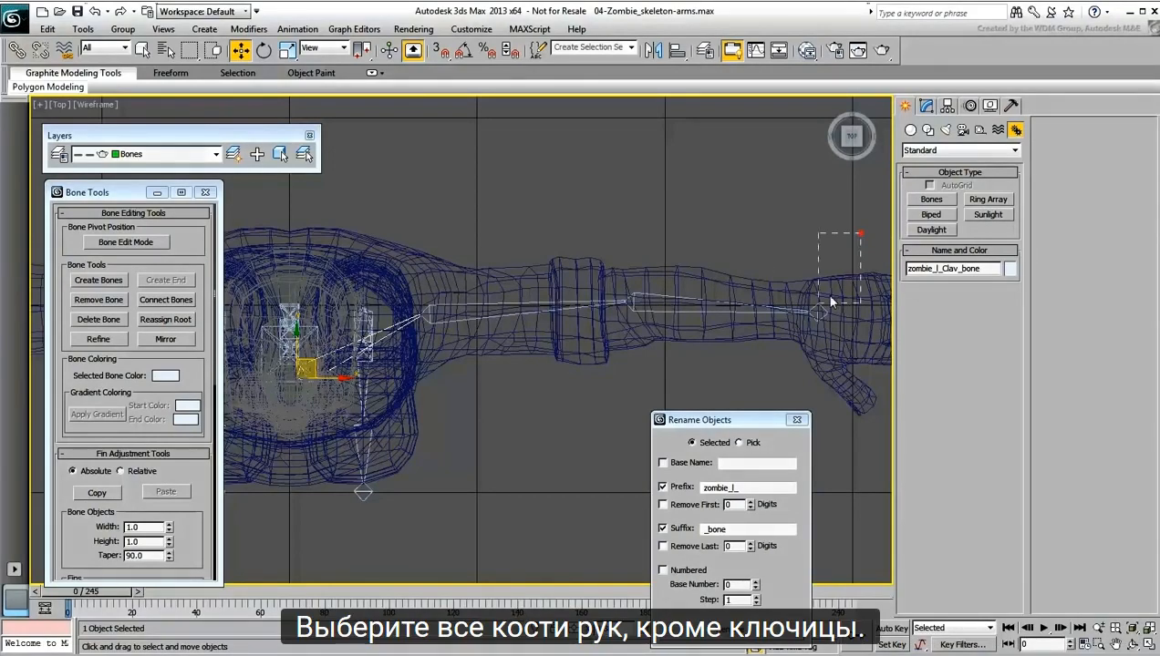
pyautogui.moveTo(830, 301); pyautogui.dragTo(524, 354)
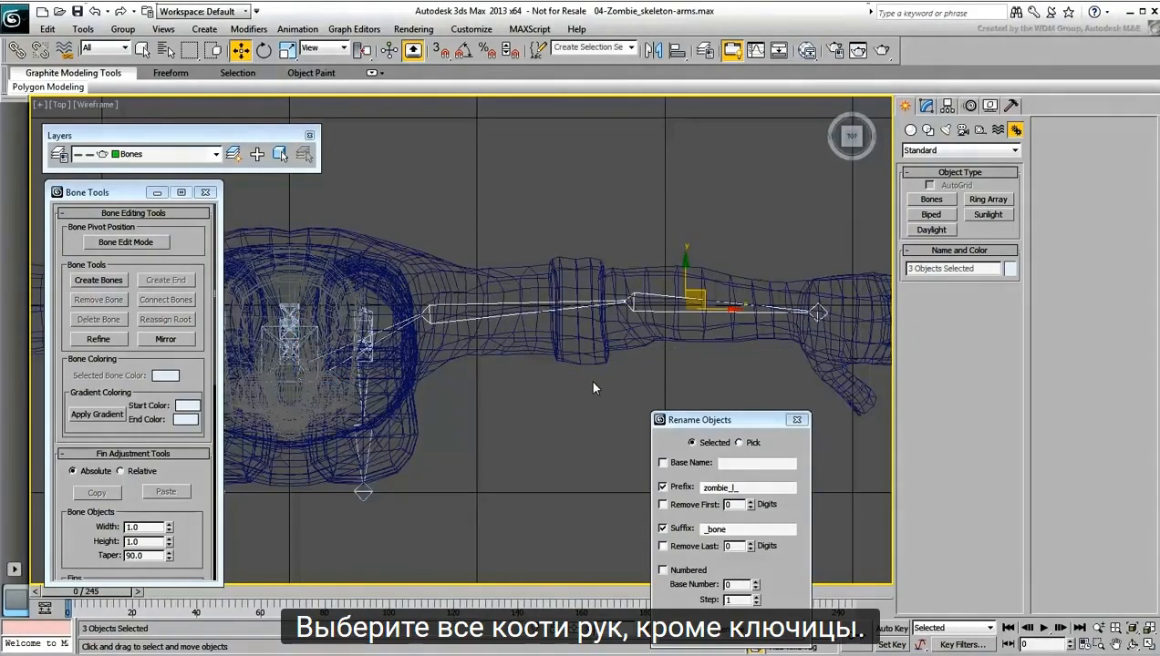
pyautogui.click(45, 29)
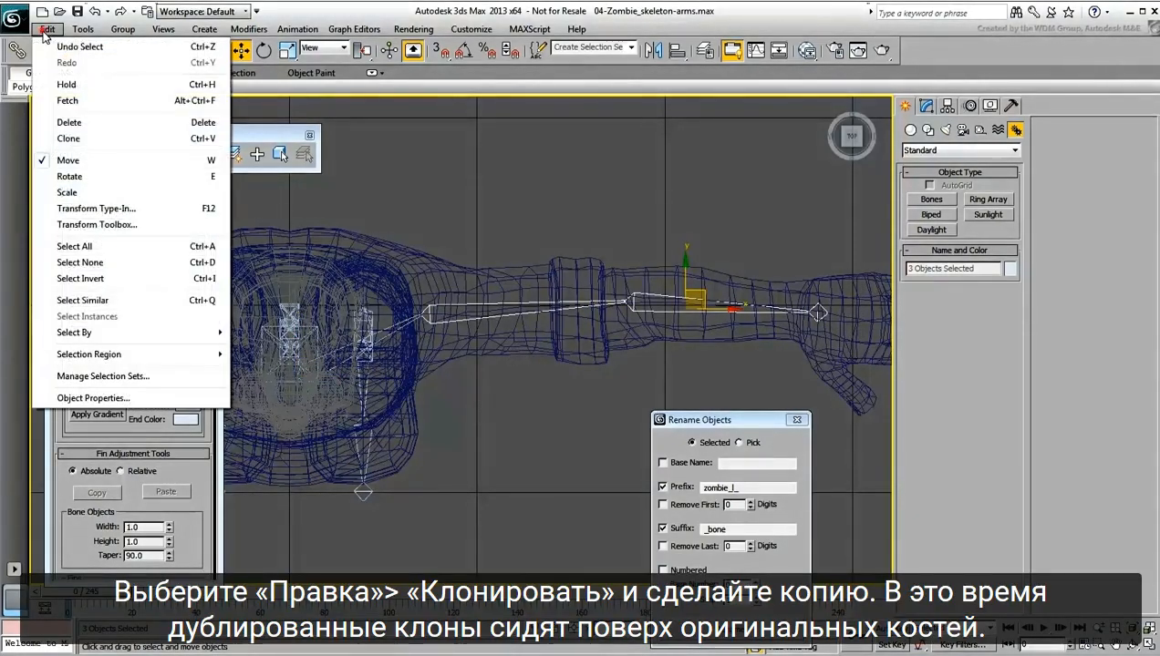
pyautogui.click(68, 138)
pyautogui.click(536, 301)
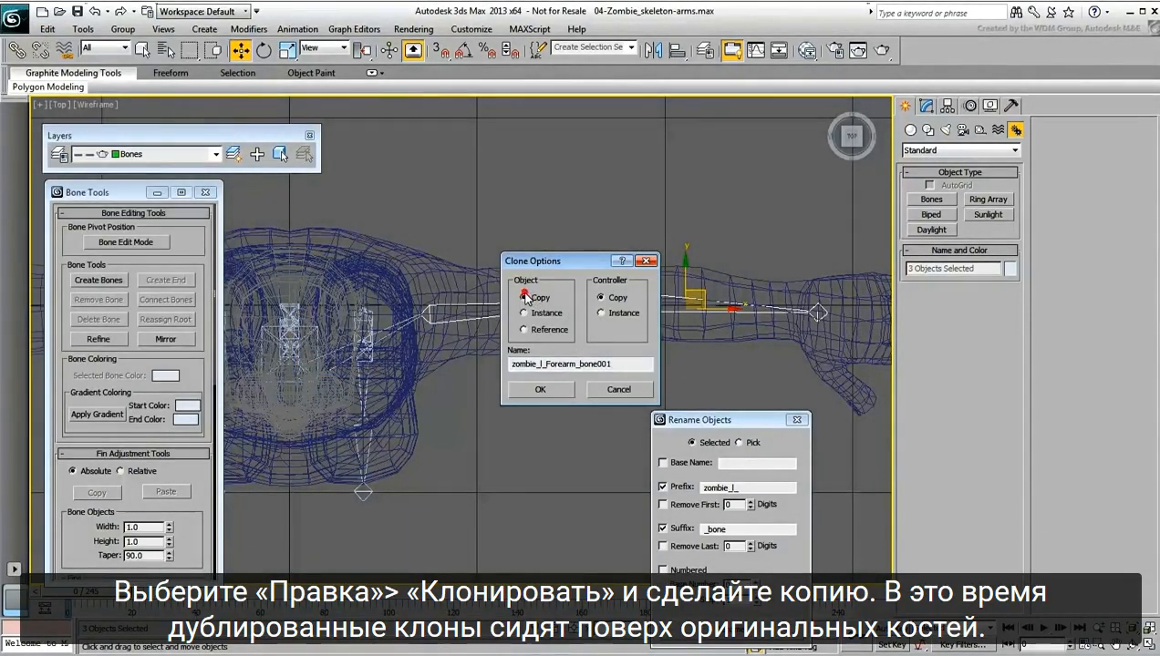
pyautogui.click(541, 389)
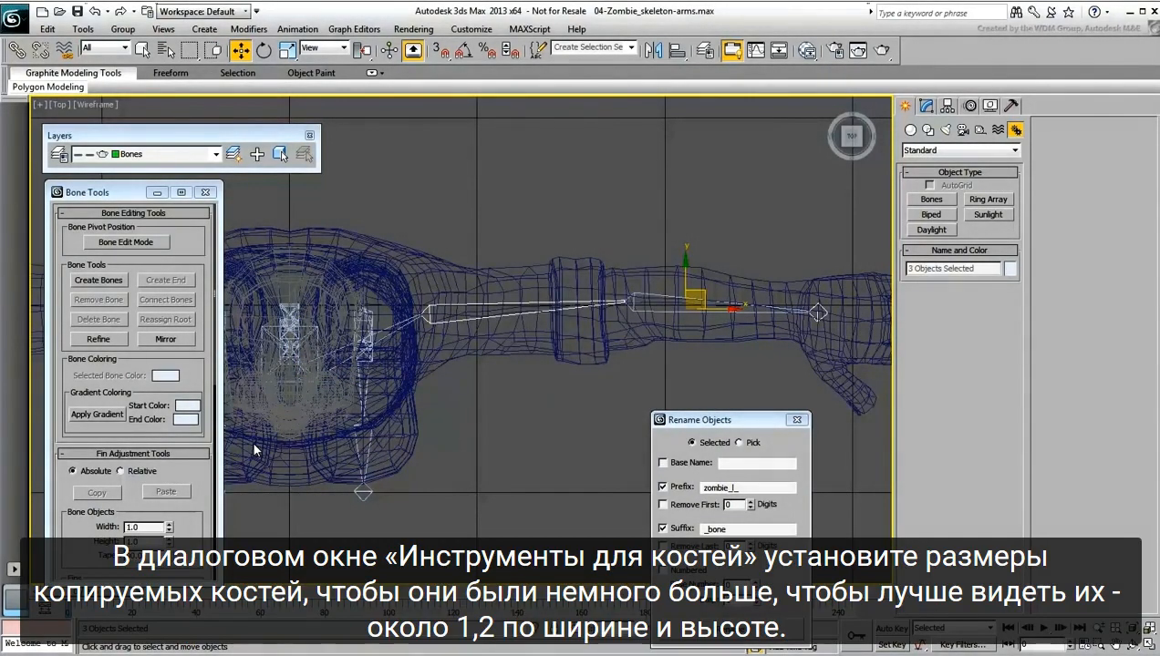
# - Set the width and height of the three duplicated arm bones to 1.2
pyautogui.scroll(-3, 137, 365)
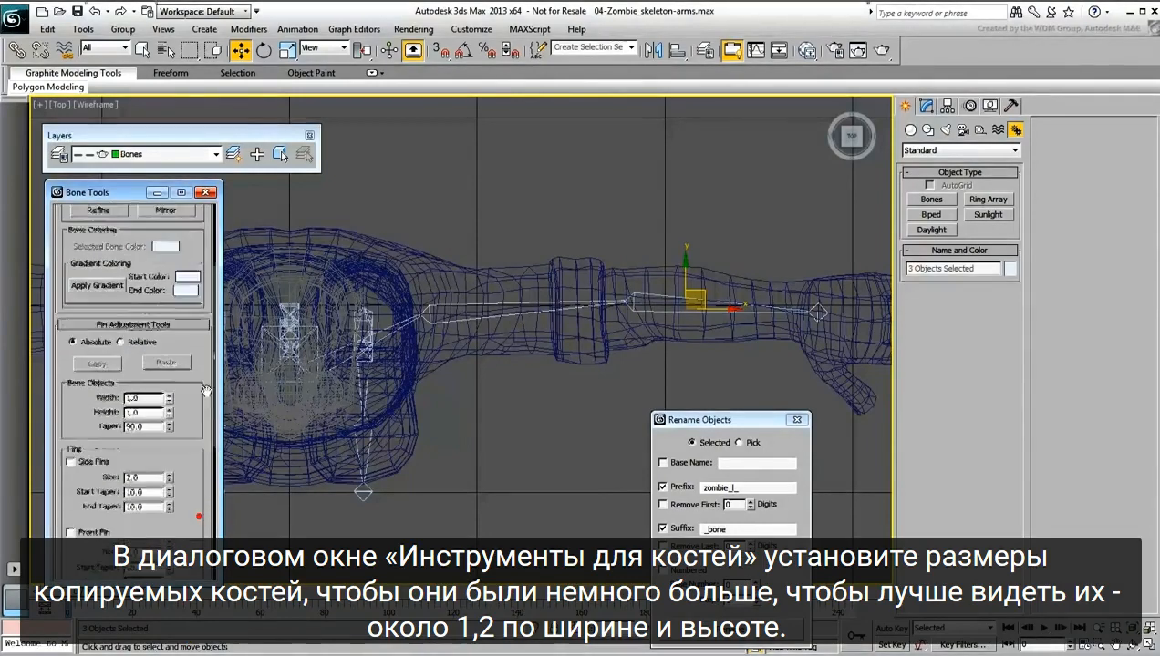
pyautogui.doubleClick(136, 369)
pyautogui.write('1')
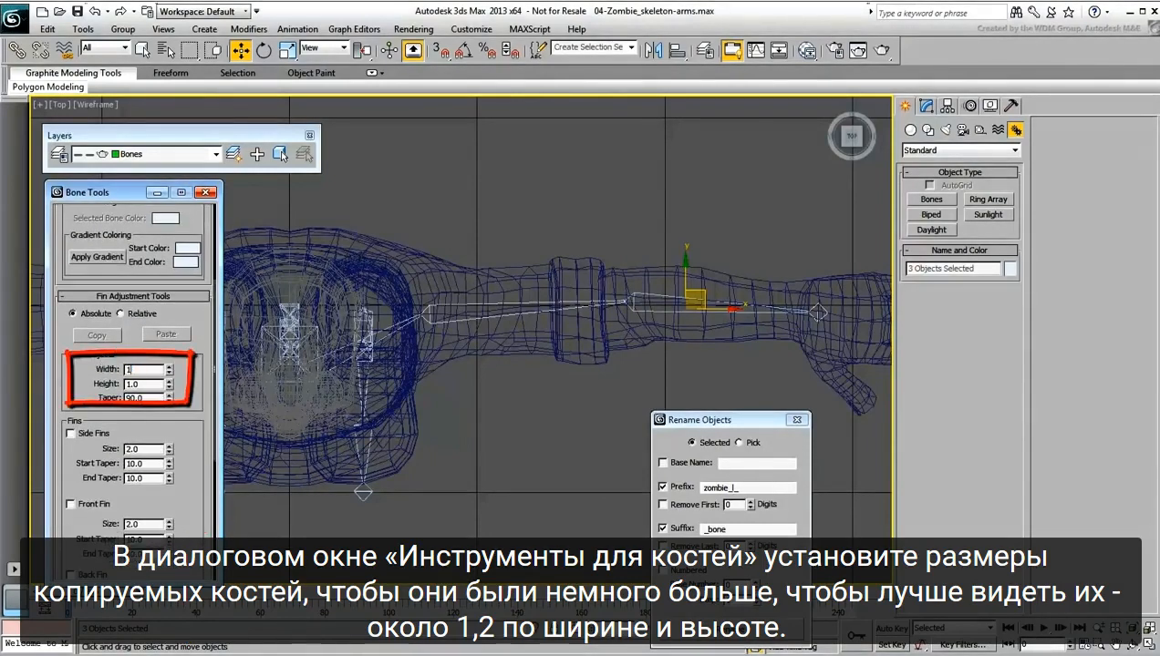
pyautogui.press('Tab')
pyautogui.write('1.2')
pyautogui.press('Return')
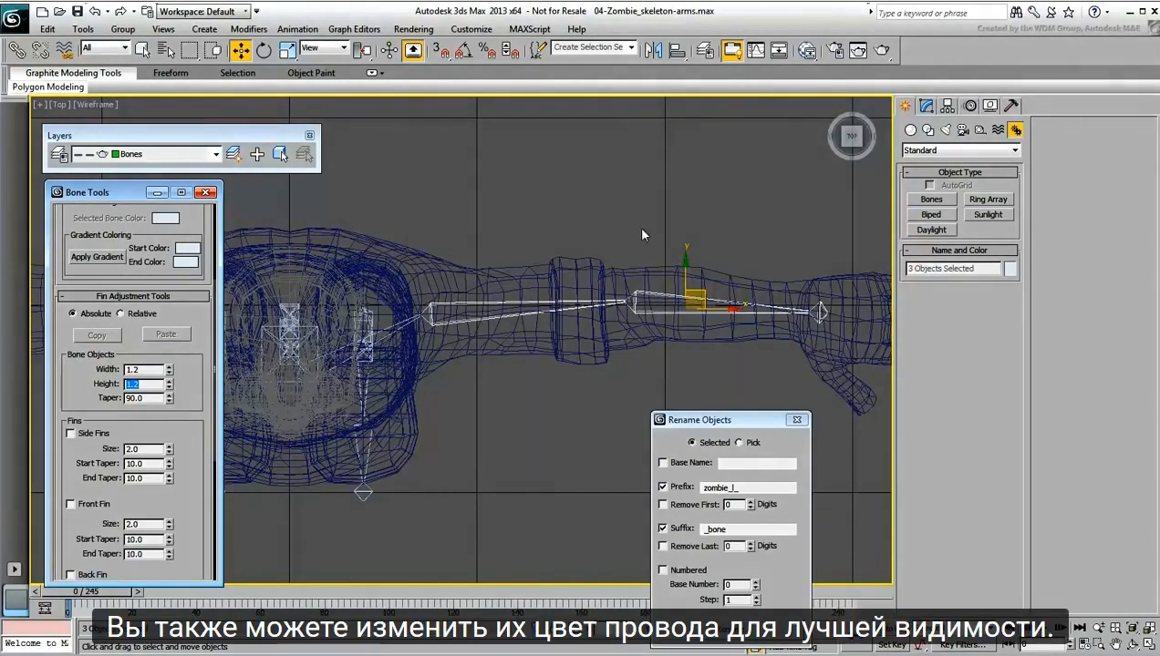
# - Change the duplicated bones' wire color to dark blue, ACI 178, from the AutoCAD ACI palette
pyautogui.click(1008, 268)
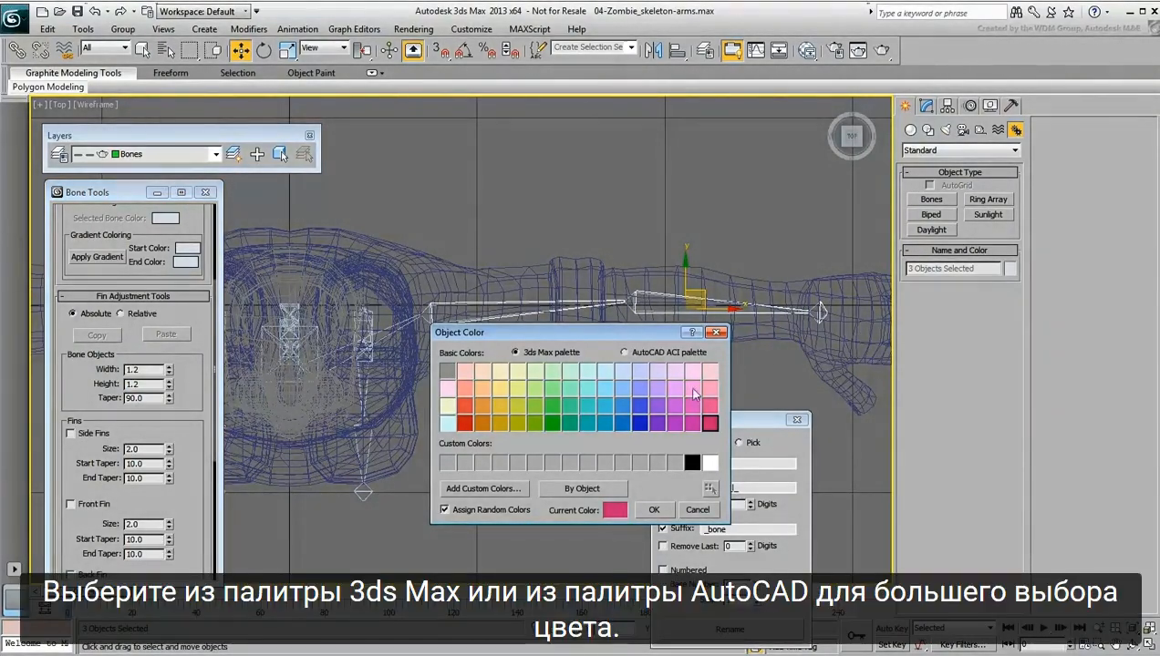
pyautogui.click(638, 354)
pyautogui.click(630, 368)
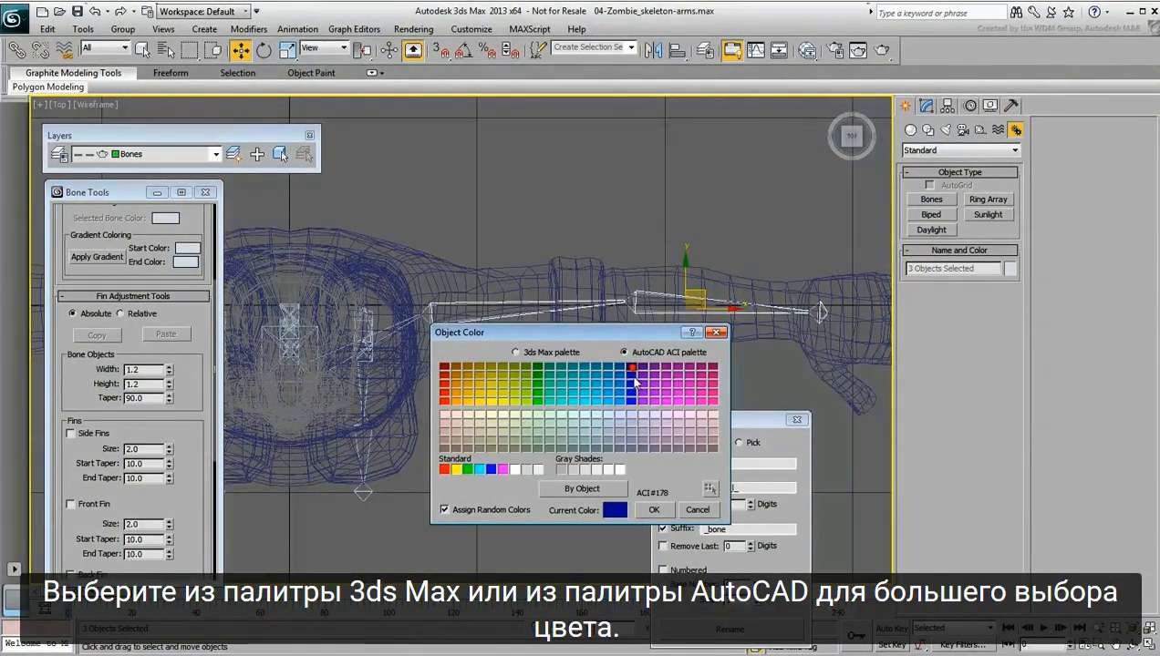
pyautogui.click(653, 510)
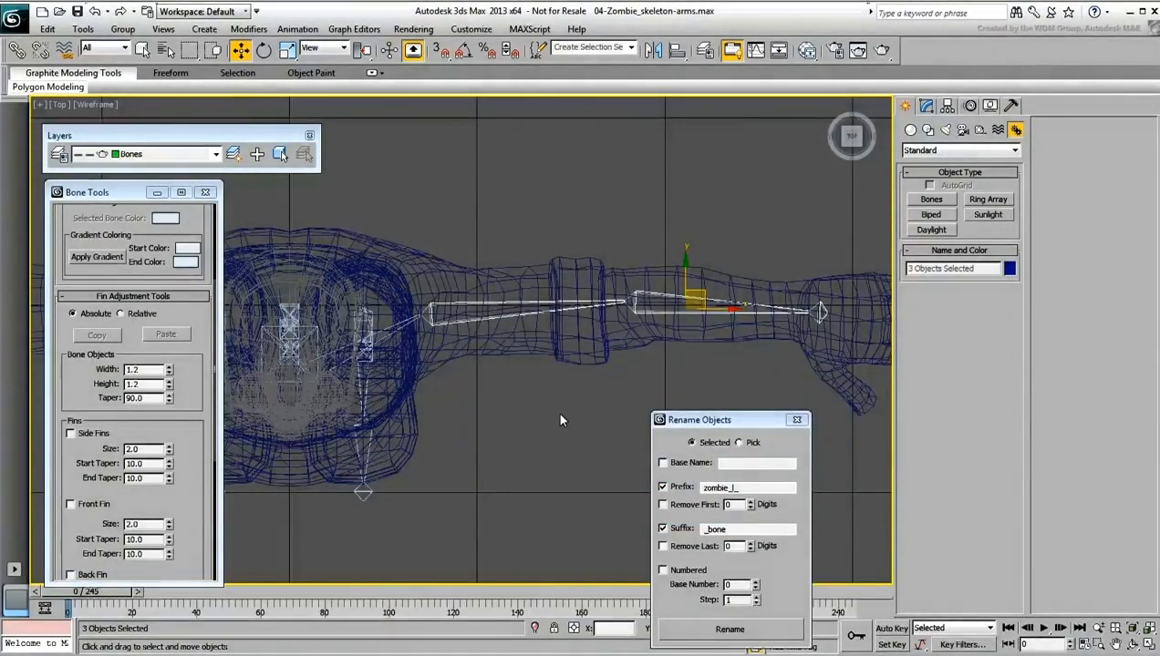
# - Select only the duplicated shoulder bone and check the end of its name
pyautogui.click(558, 413)
pyautogui.click(500, 319)
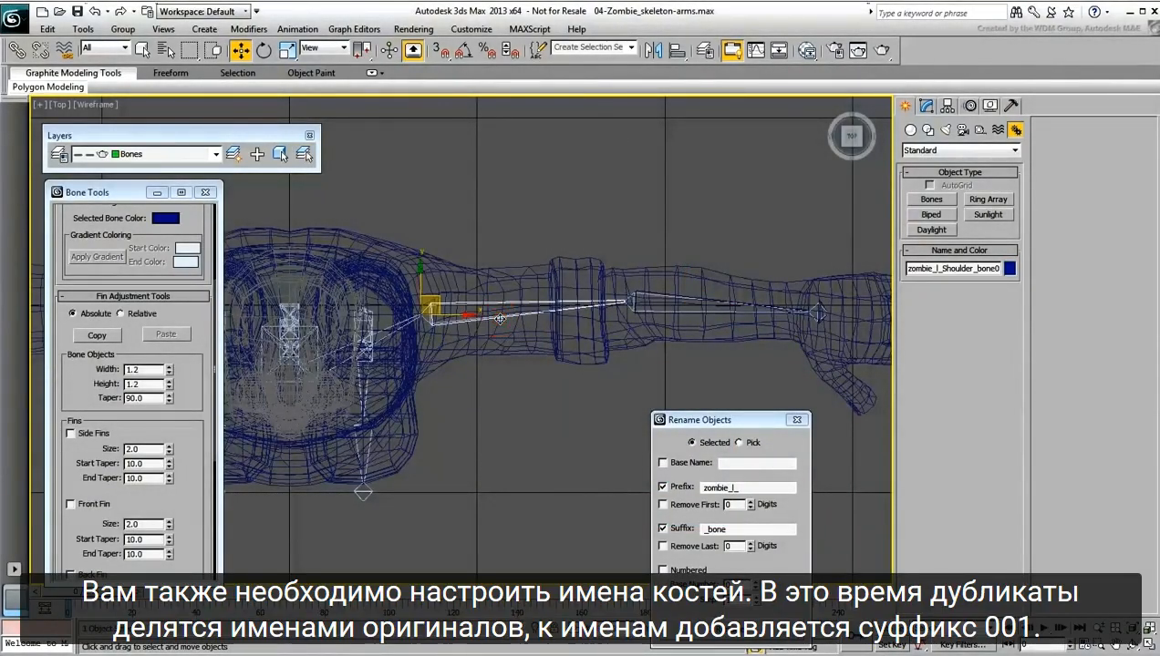
pyautogui.moveTo(929, 269); pyautogui.dragTo(1038, 271)
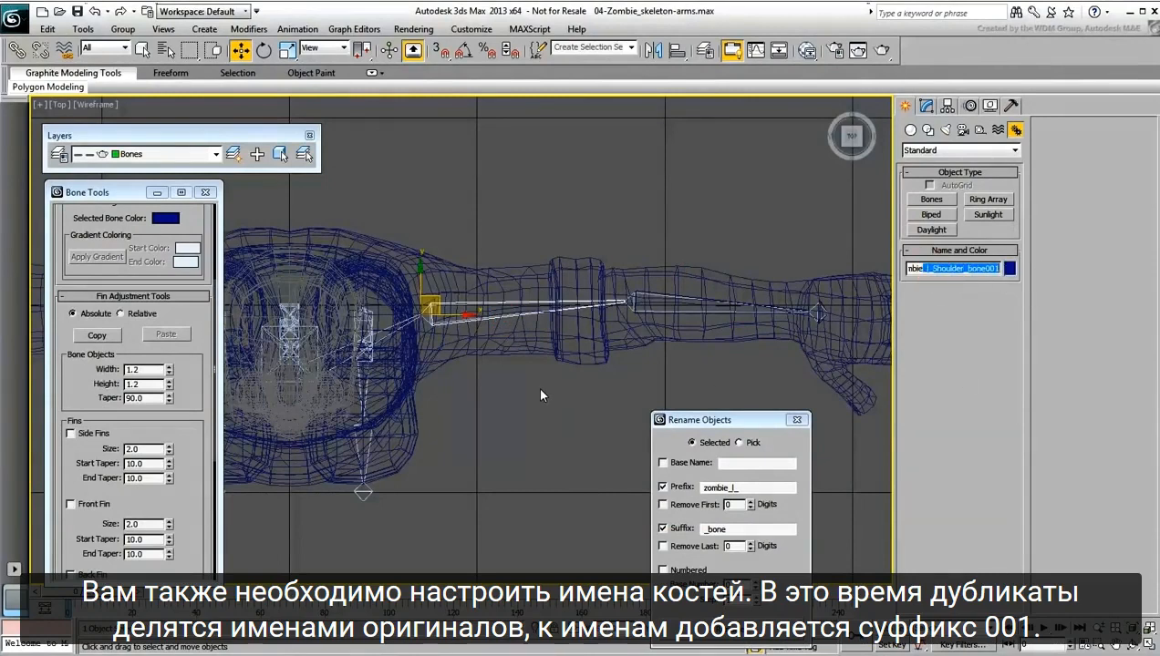
# - Rename the whole duplicated shoulder chain without a prefix, removing the last 7 digits and adding the suffix FK_bone
pyautogui.moveTo(522, 369); pyautogui.dragTo(471, 374, button='middle')
pyautogui.moveTo(446, 323); pyautogui.dragTo(338, 336, button='middle')
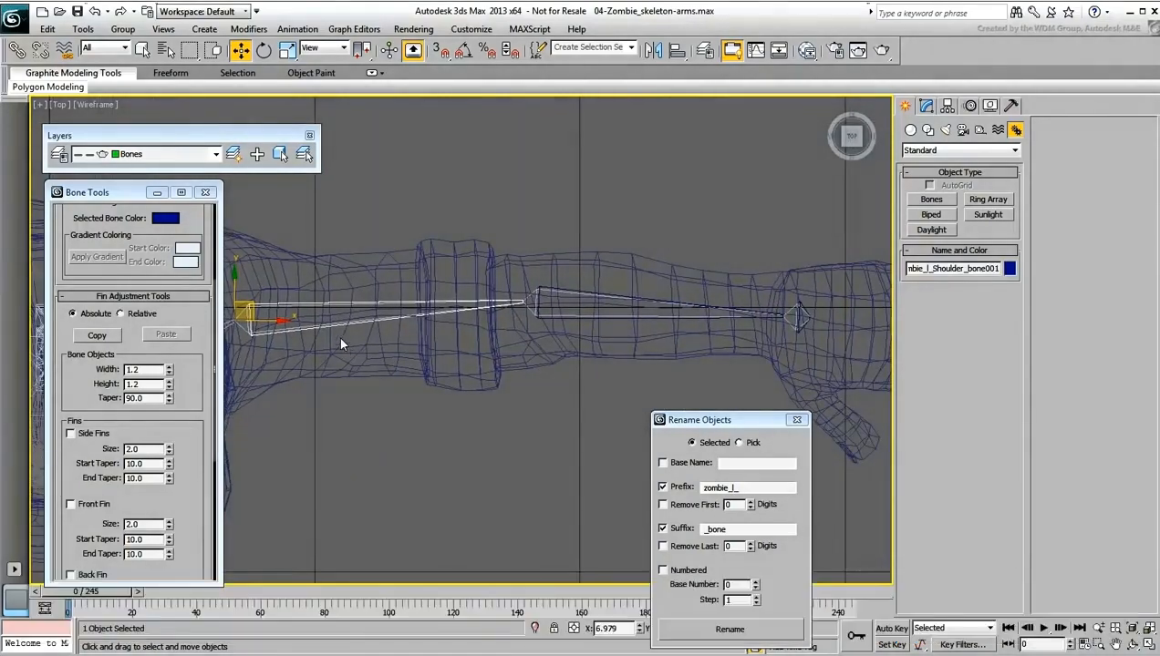
pyautogui.doubleClick(342, 327)
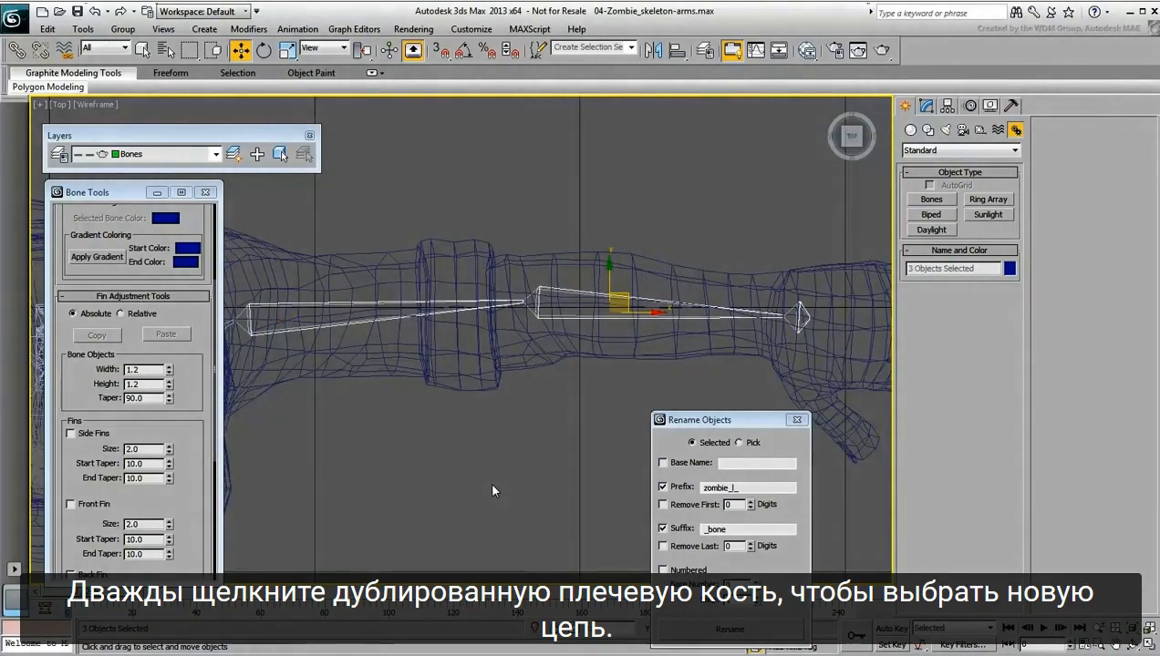
pyautogui.click(661, 487)
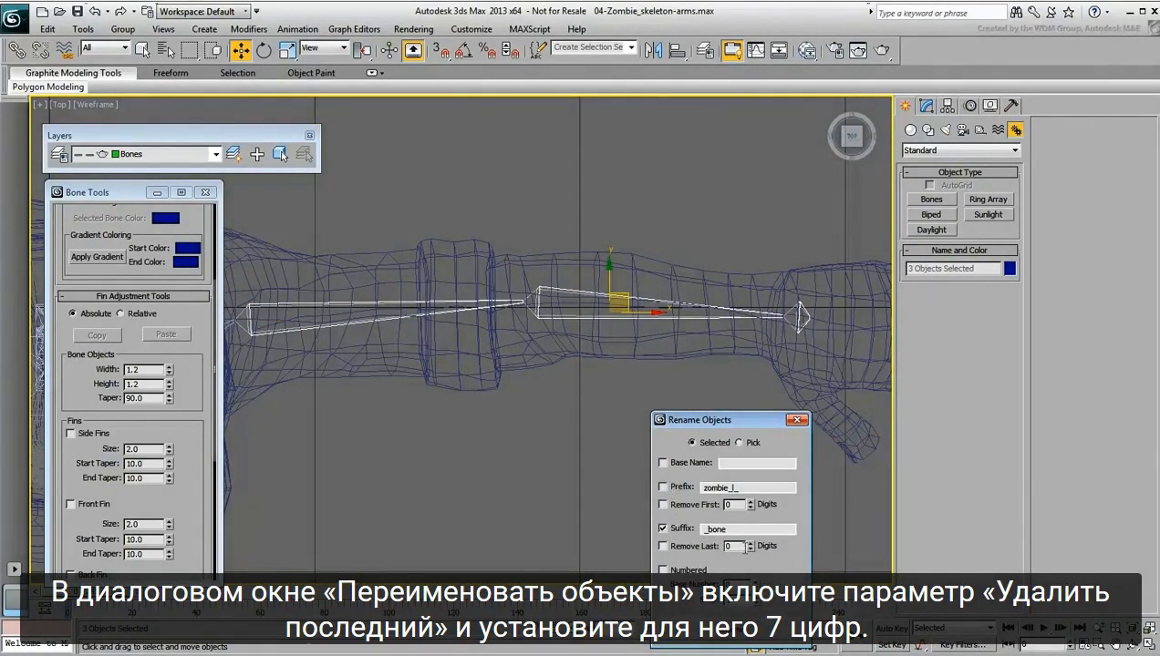
pyautogui.click(662, 547)
pyautogui.doubleClick(732, 546)
pyautogui.write('7')
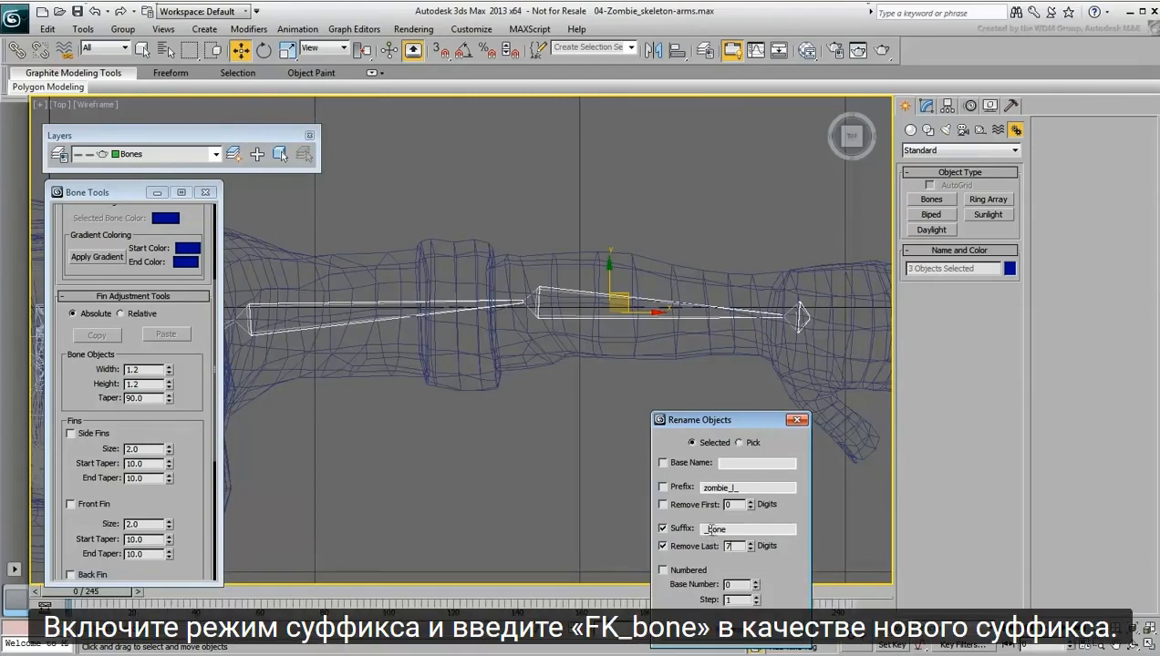
pyautogui.click(703, 533)
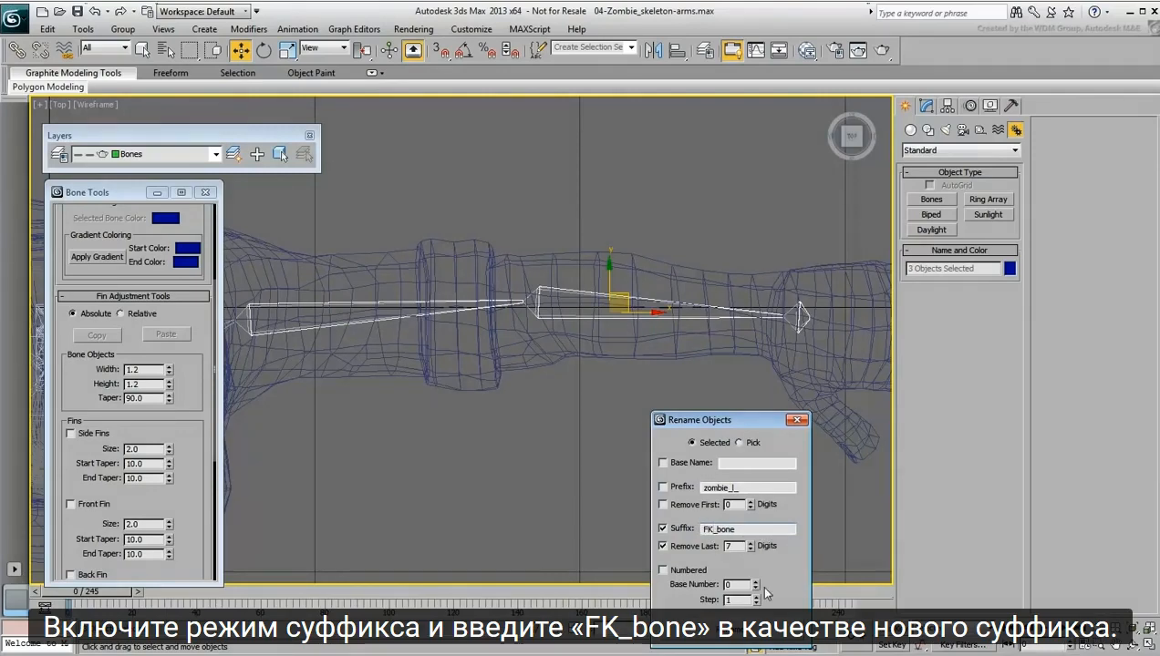
pyautogui.click(724, 640)
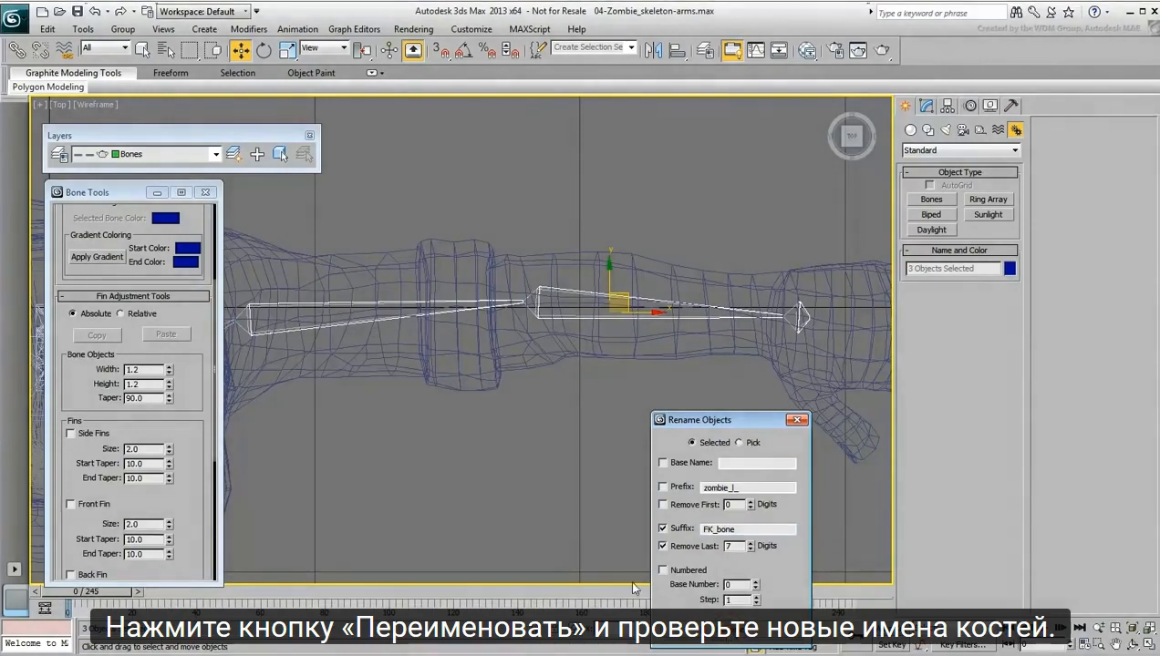
# - Check the new names of the FK shoulder and FK forearm bones
pyautogui.click(456, 452)
pyautogui.click(348, 329)
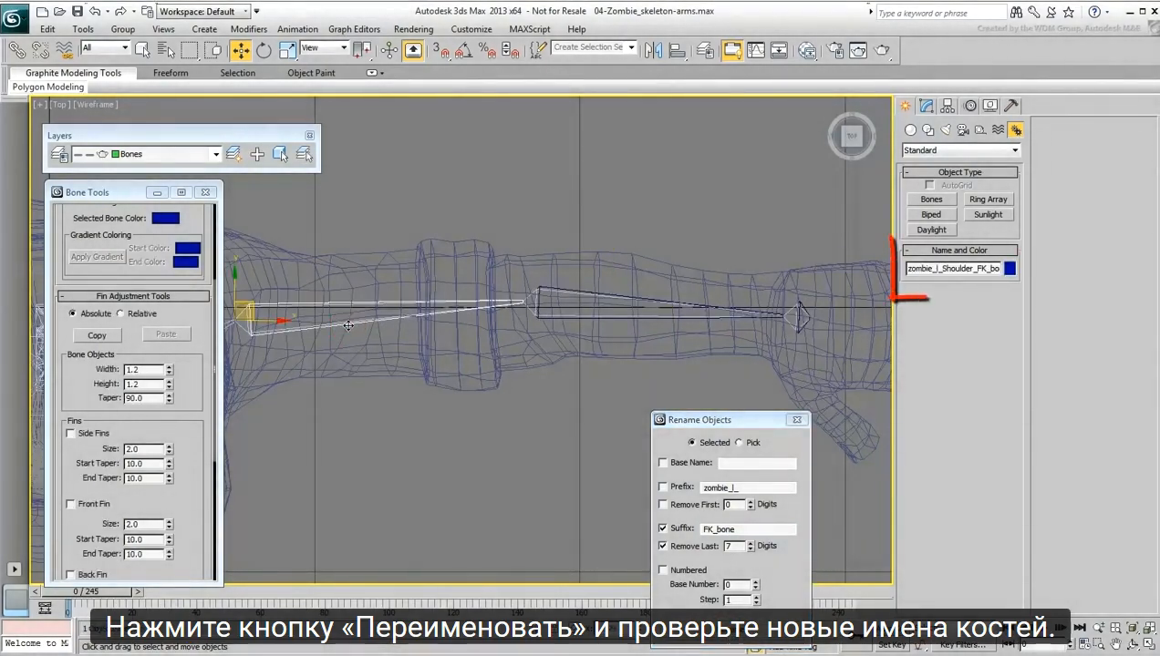
pyautogui.click(580, 318)
pyautogui.moveTo(938, 268); pyautogui.dragTo(1068, 269)
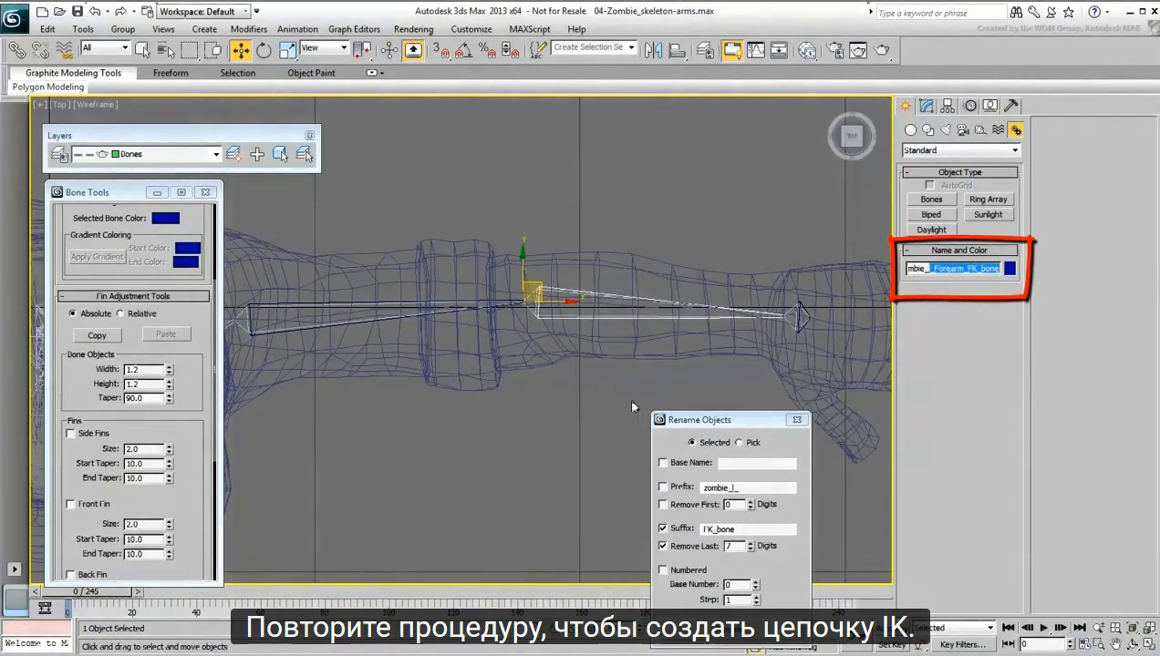
# - Select the original shoulder, forearm and wrist chain and clone it as a copy
pyautogui.moveTo(524, 401); pyautogui.dragTo(545, 371, button='middle')
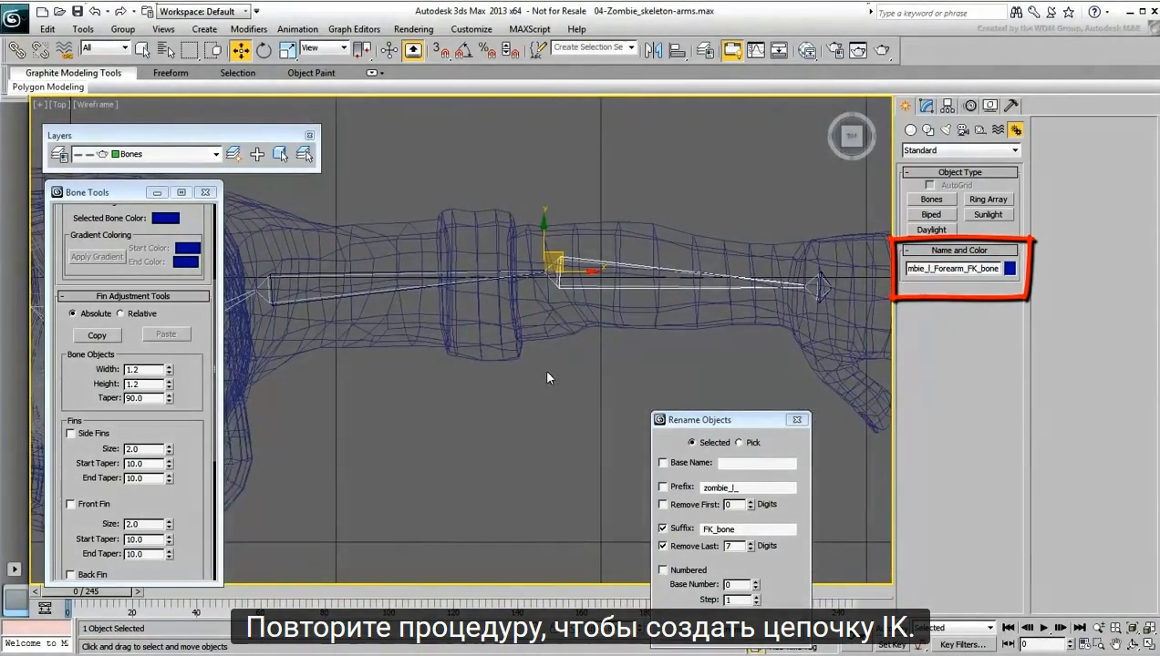
pyautogui.doubleClick(319, 297)
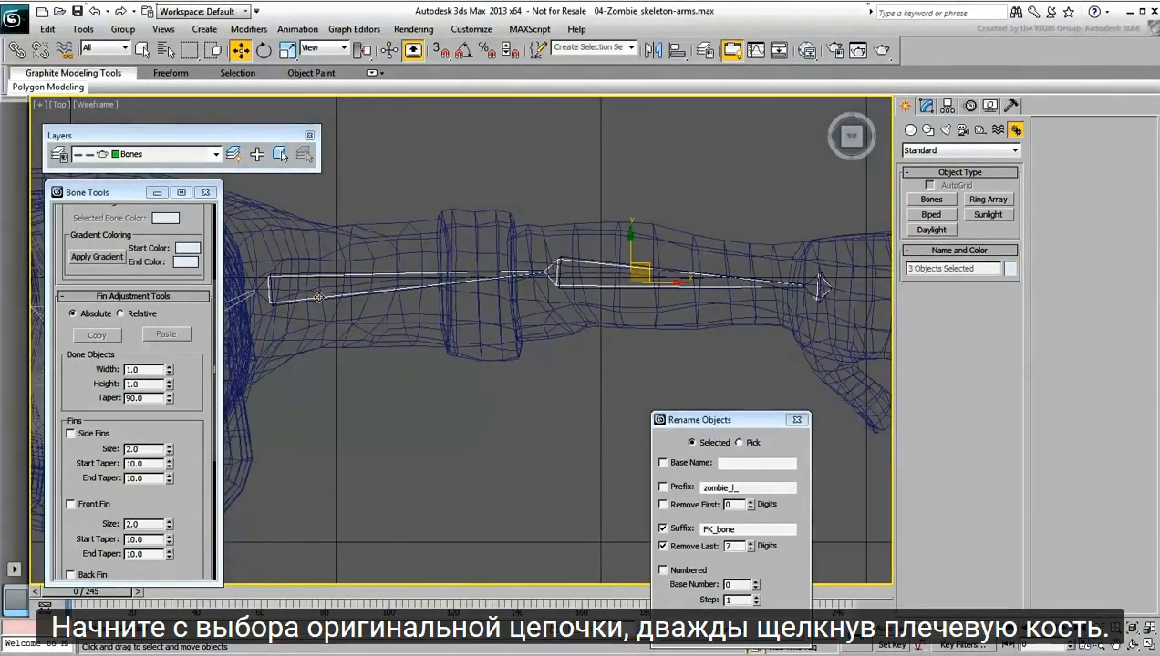
pyautogui.click(46, 28)
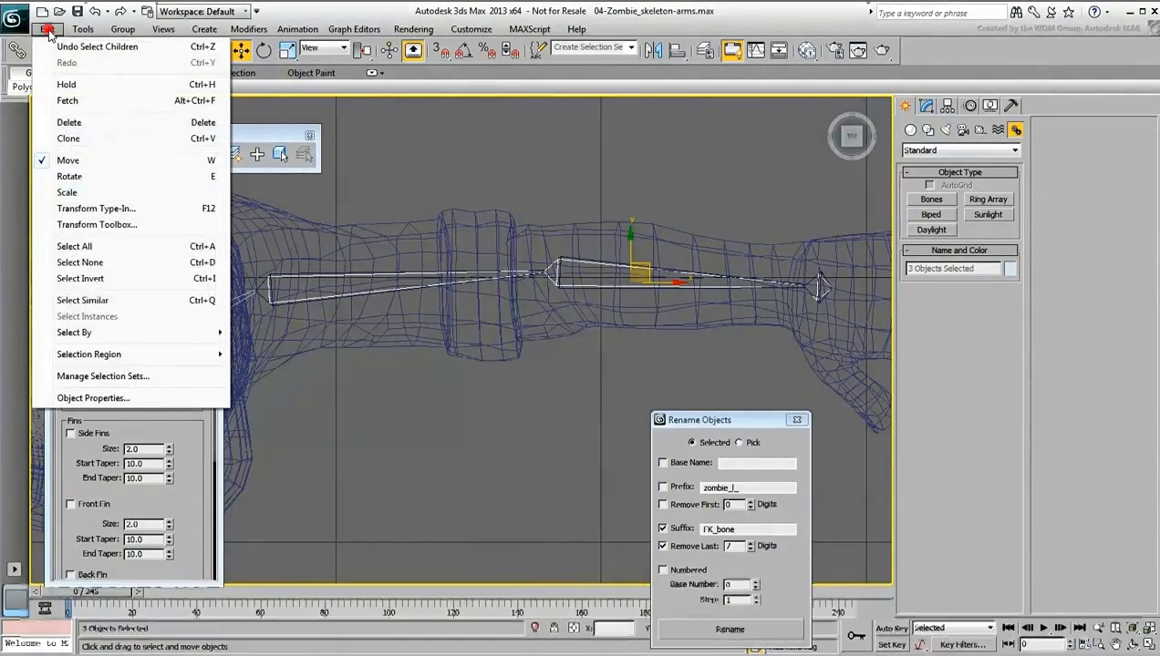
pyautogui.click(71, 139)
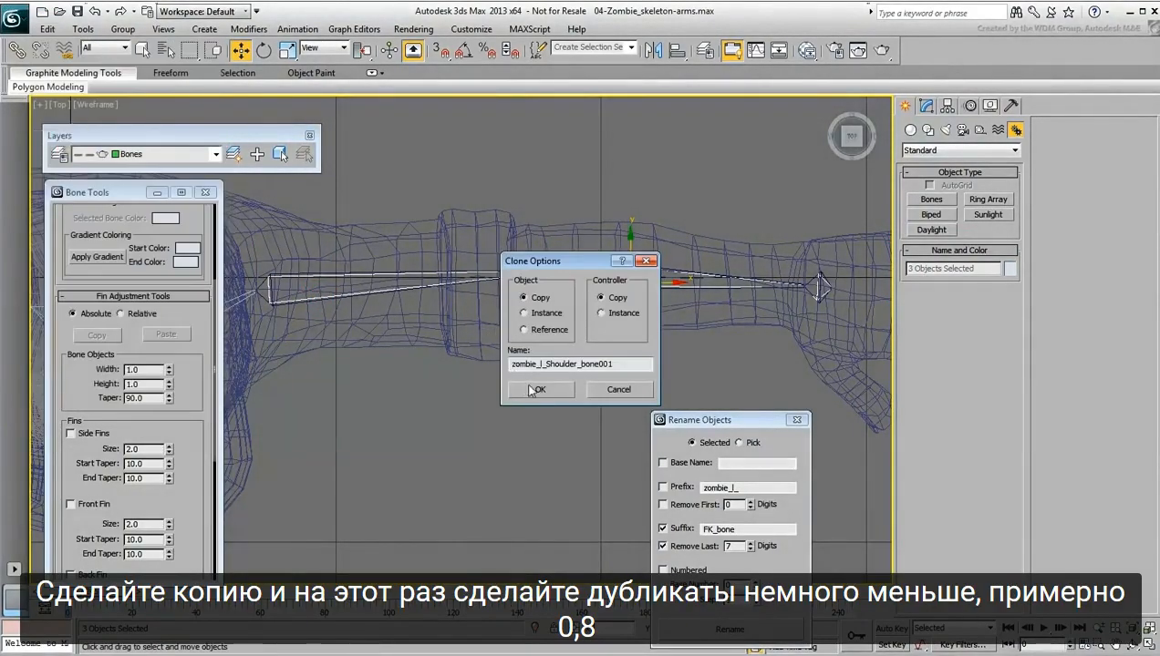
pyautogui.click(543, 389)
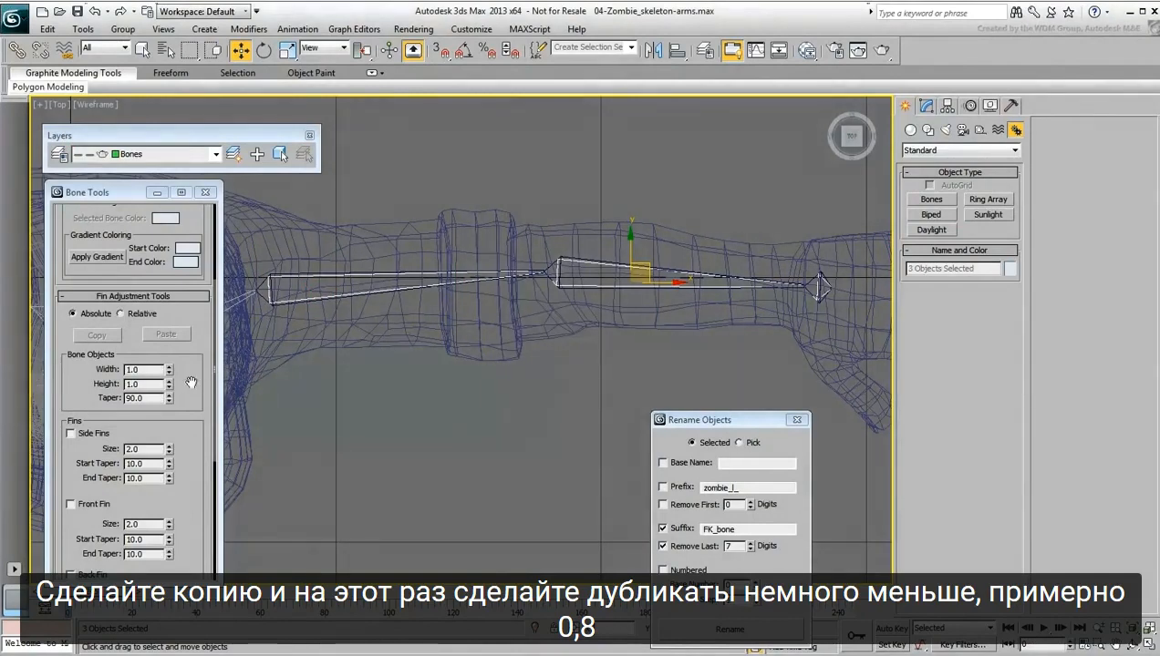
# - Set the width and height of the newly cloned arm bones to 0.8
pyautogui.doubleClick(144, 370)
pyautogui.write('.')
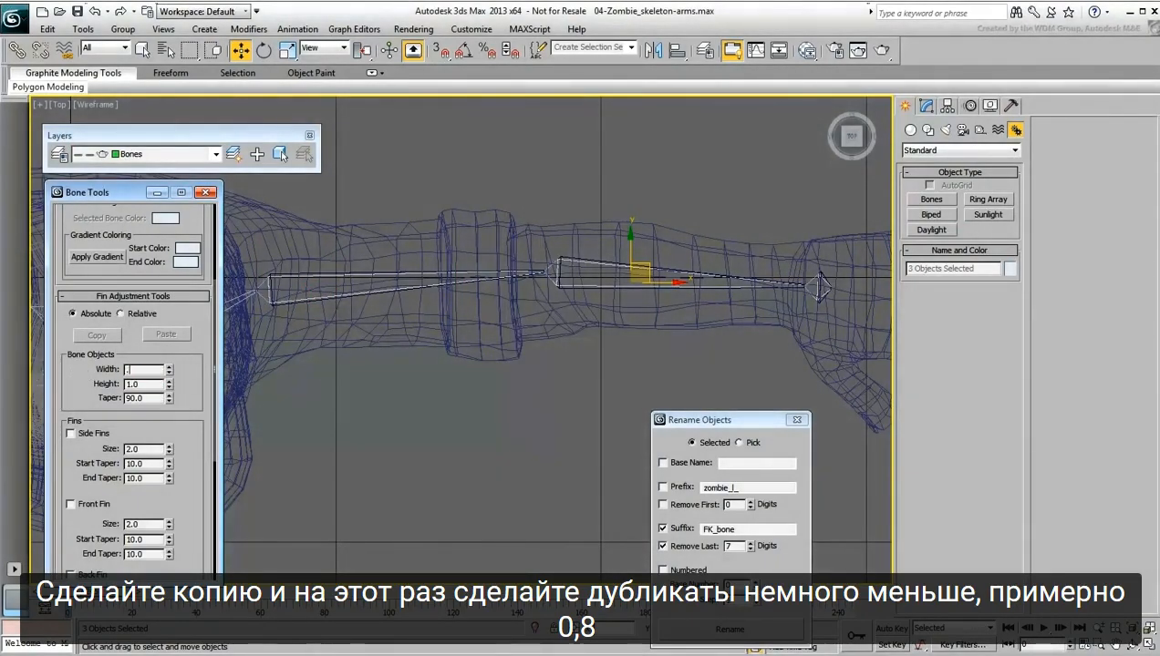
pyautogui.write('8')
pyautogui.press('Tab')
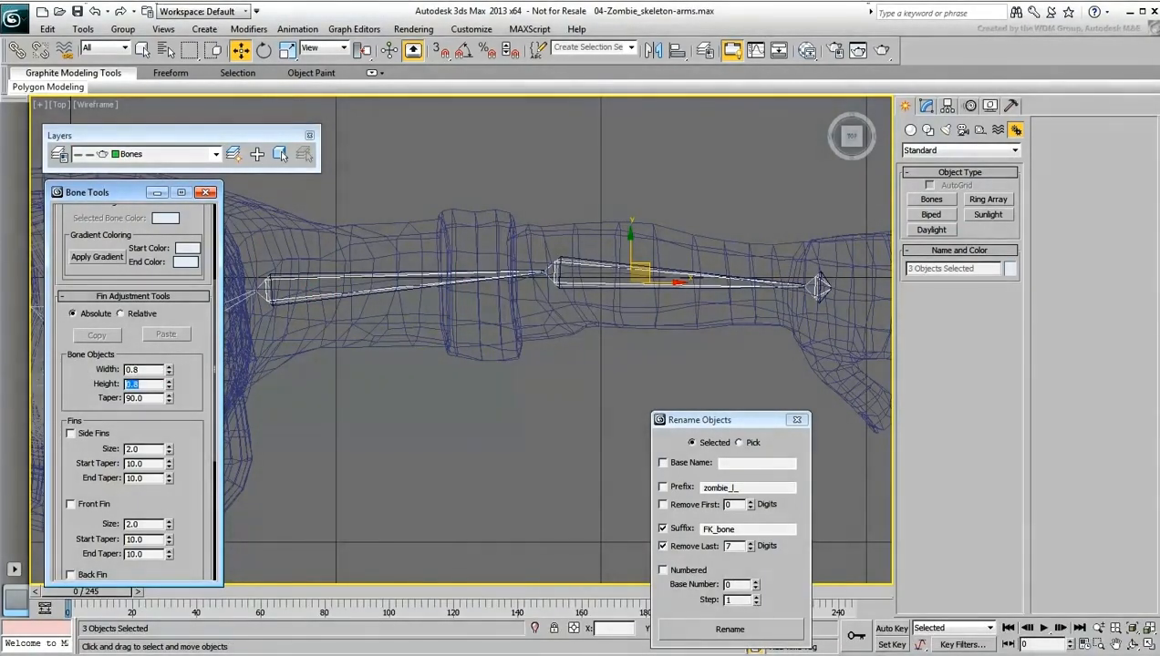
# - Change the new chain's wire color to red, ACI 12, from the AutoCAD ACI palette
pyautogui.click(1009, 268)
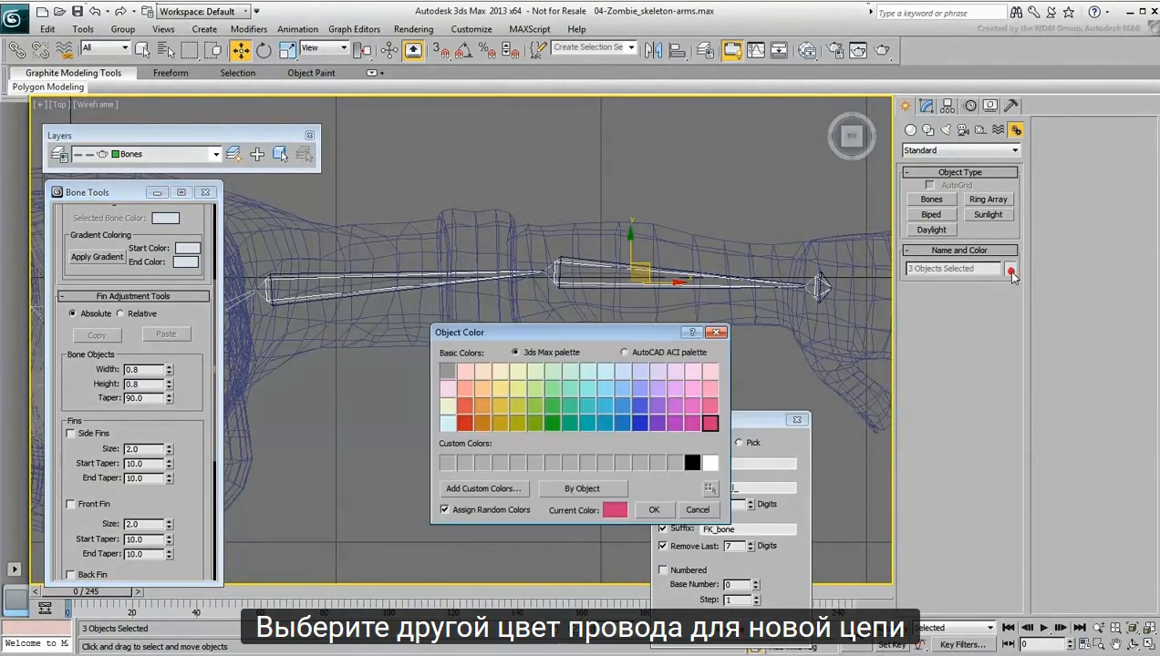
pyautogui.click(649, 352)
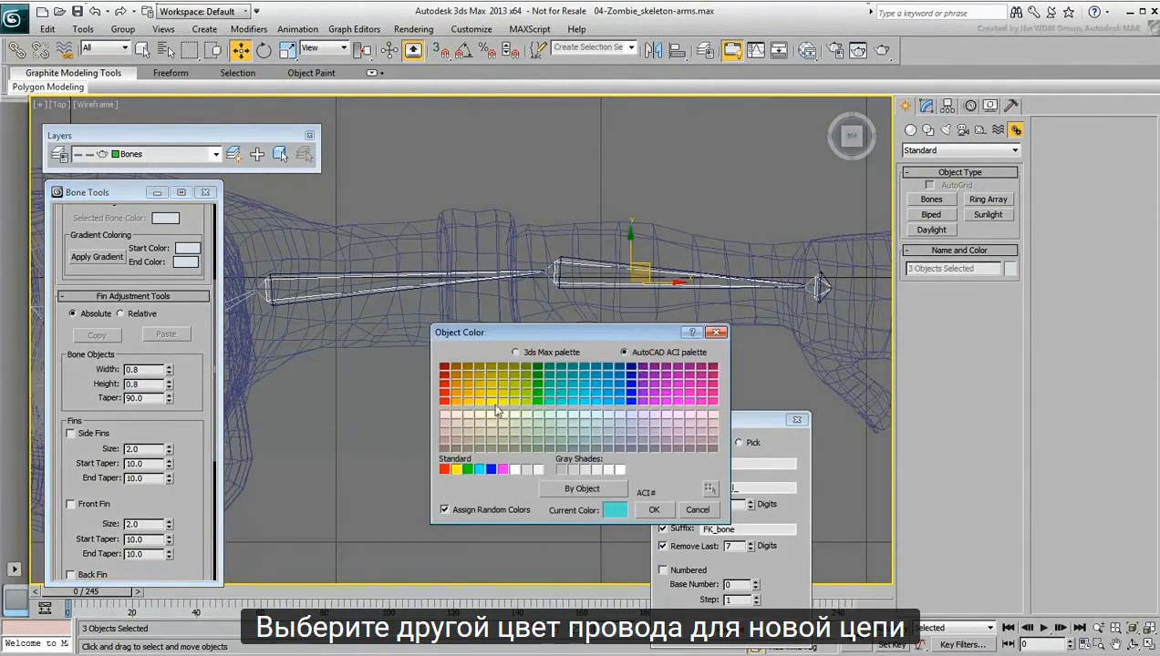
pyautogui.click(444, 395)
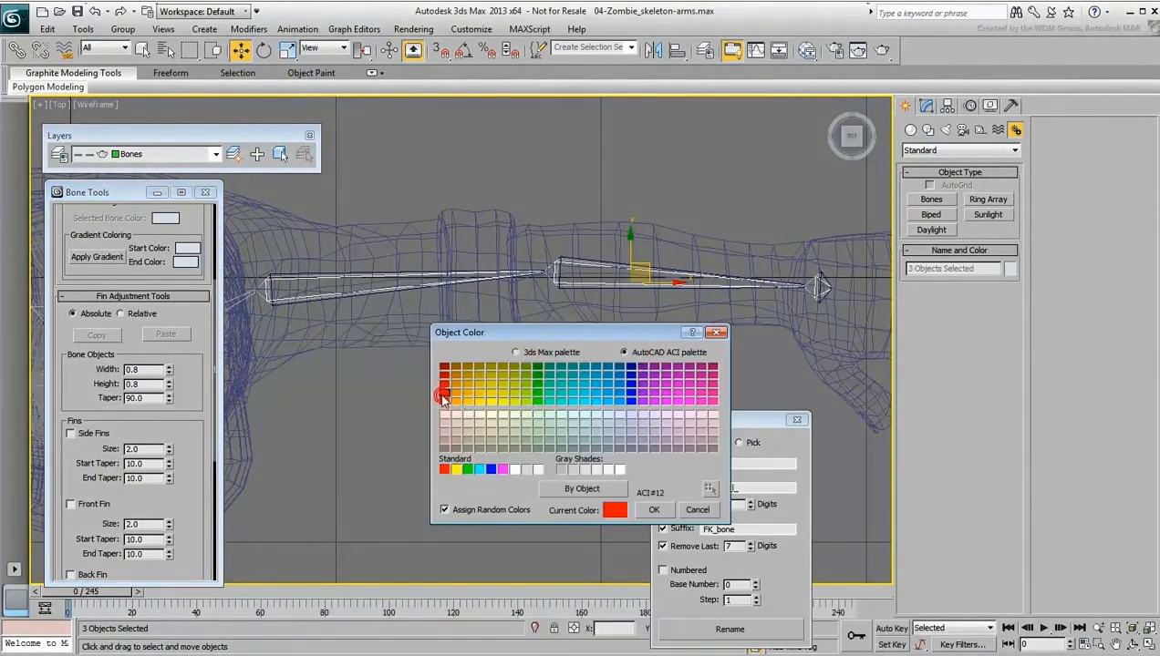
pyautogui.click(653, 510)
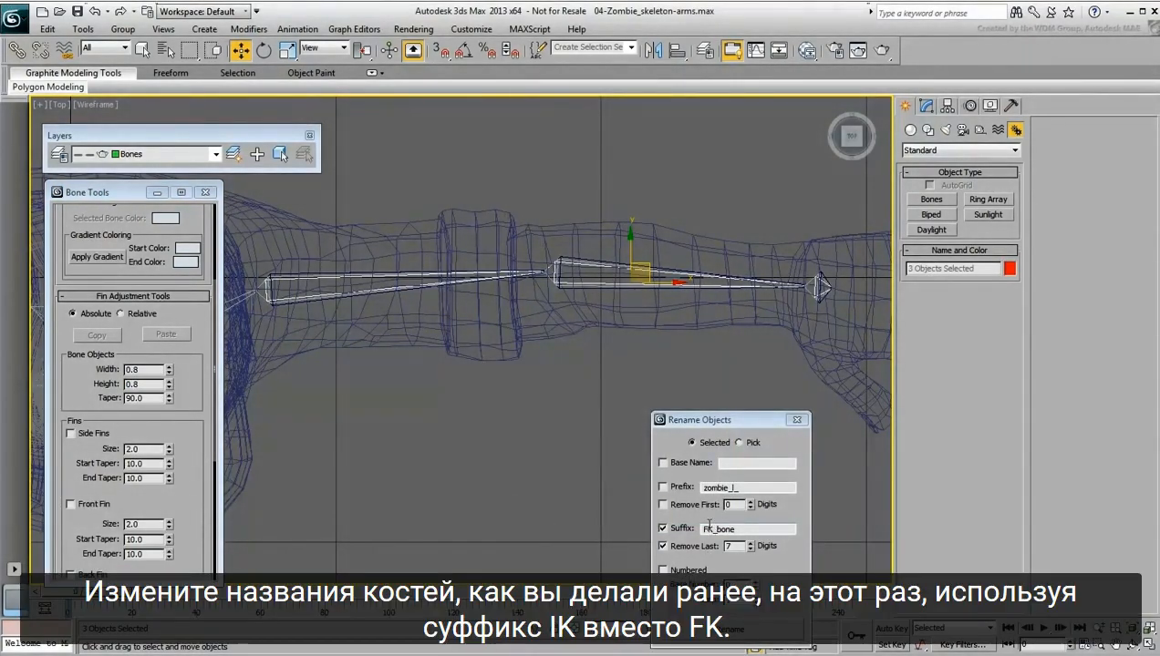
# - Rename the red chain with the suffix IK_bone, still removing the last 7 digits
pyautogui.click(705, 529)
pyautogui.click(703, 529)
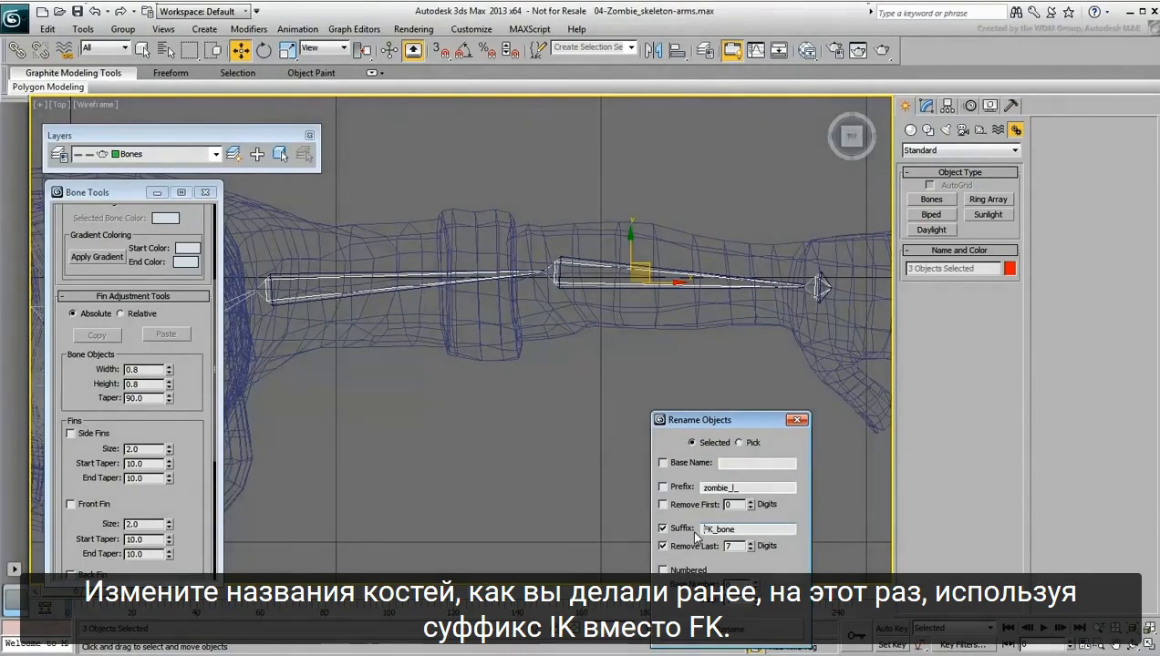
pyautogui.write('I')
# - Check the new names of the IK shoulder and IK forearm bones
pyautogui.click(357, 288)
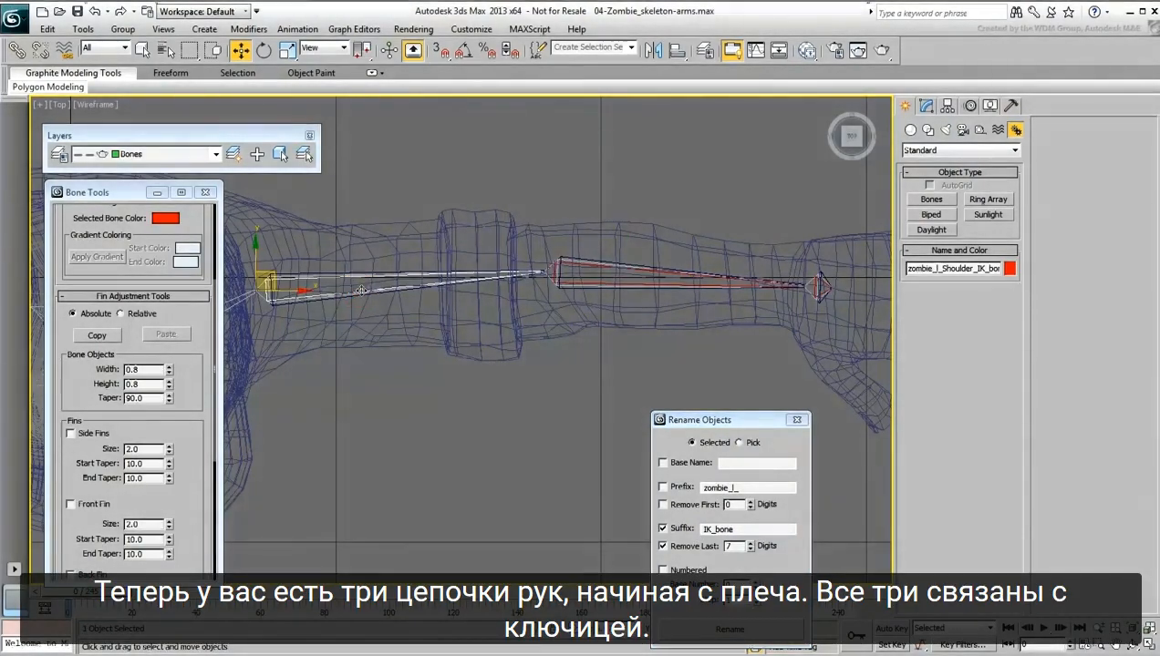
pyautogui.moveTo(943, 268); pyautogui.dragTo(1004, 268)
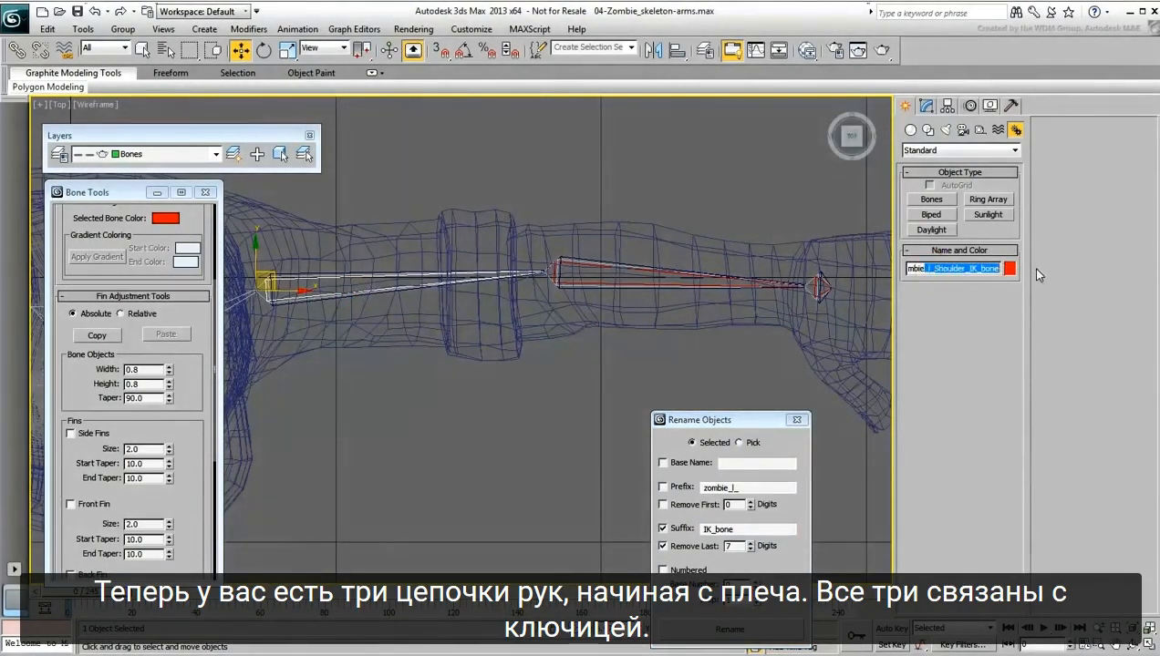
pyautogui.click(595, 283)
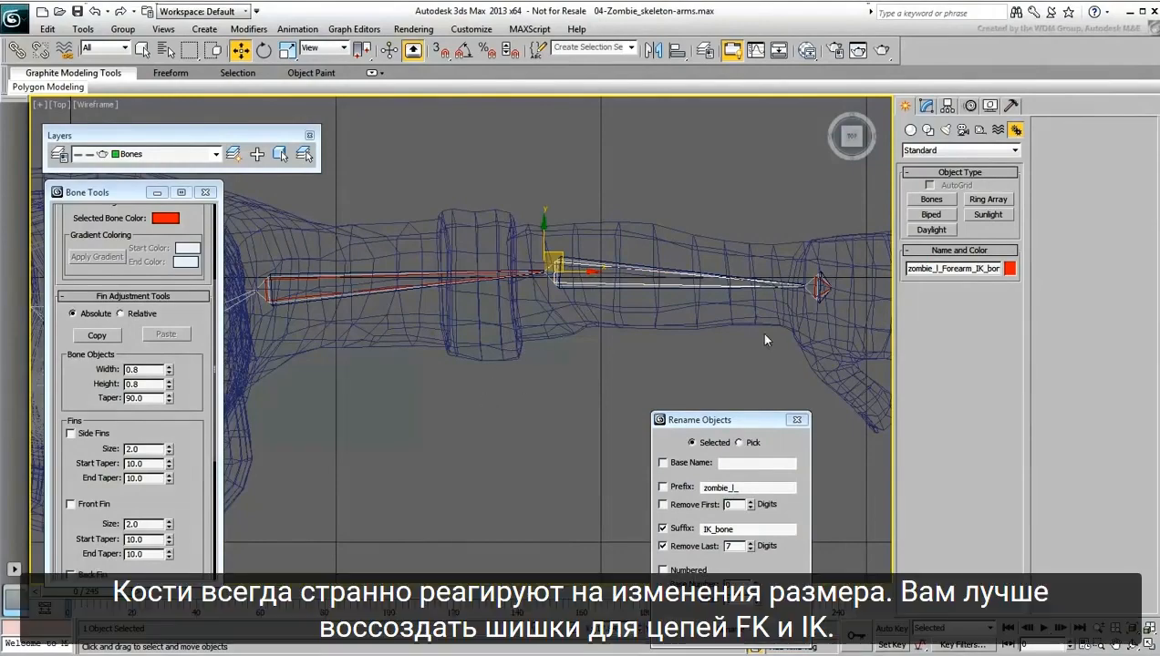
# - Select the FK wrist bone at the end of the forearm and copy its name to the clipboard
pyautogui.moveTo(817, 293); pyautogui.dragTo(557, 330, button='middle')
pyautogui.scroll(5, 557, 331)
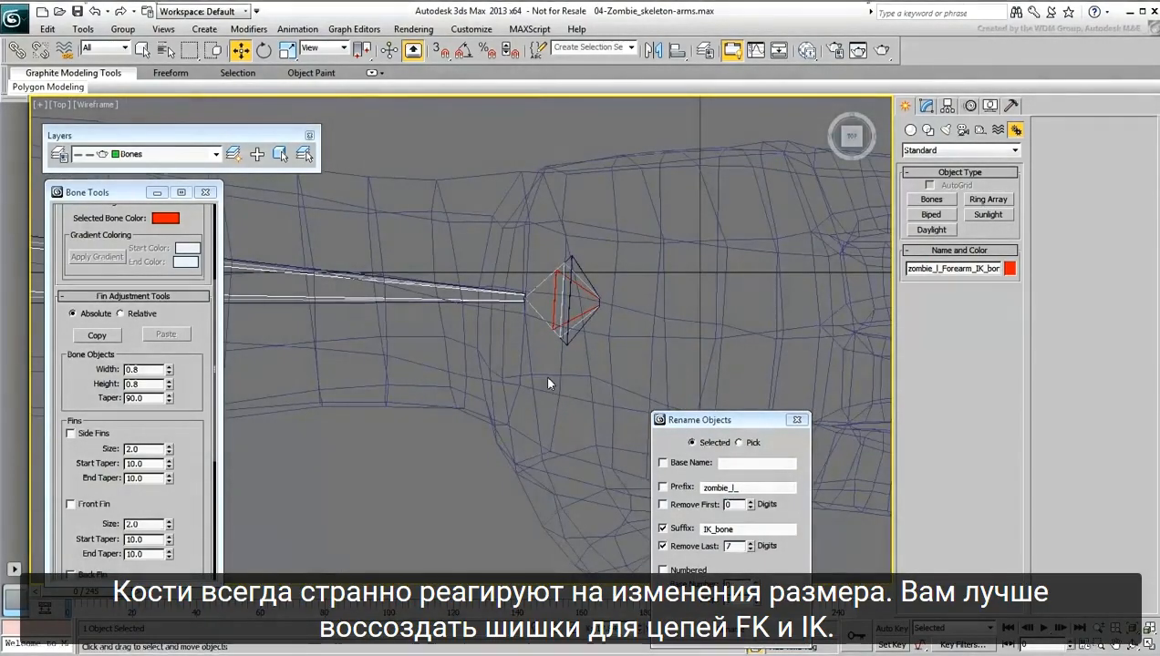
pyautogui.scroll(2, 542, 378)
pyautogui.moveTo(541, 380); pyautogui.dragTo(469, 396, button='middle')
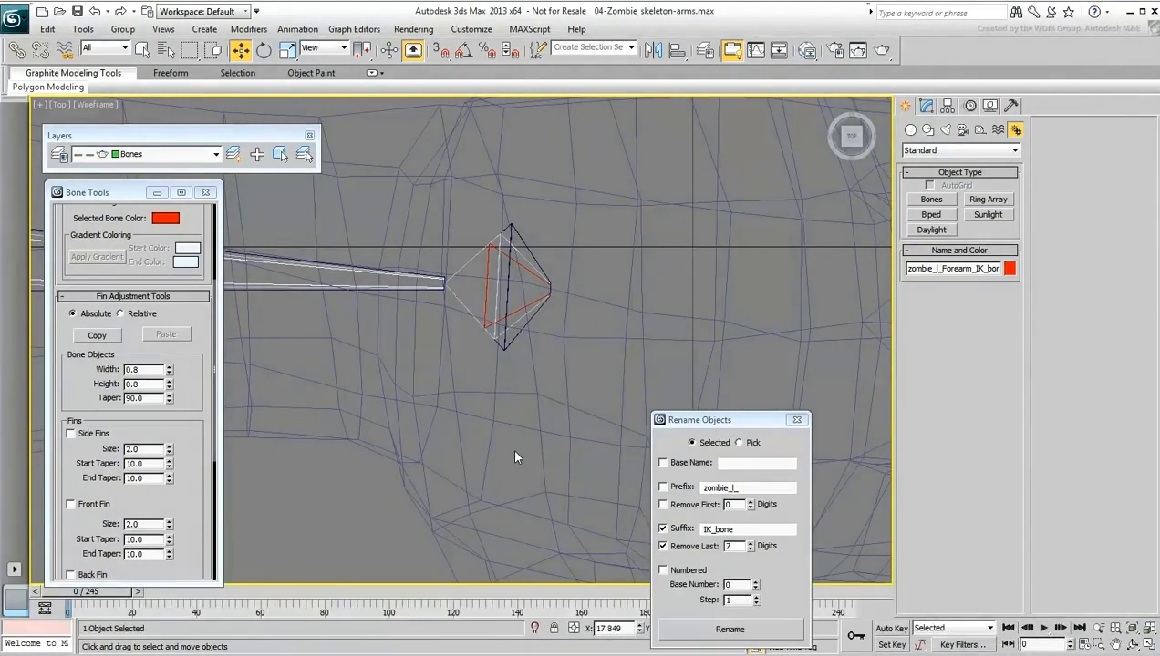
pyautogui.click(502, 348)
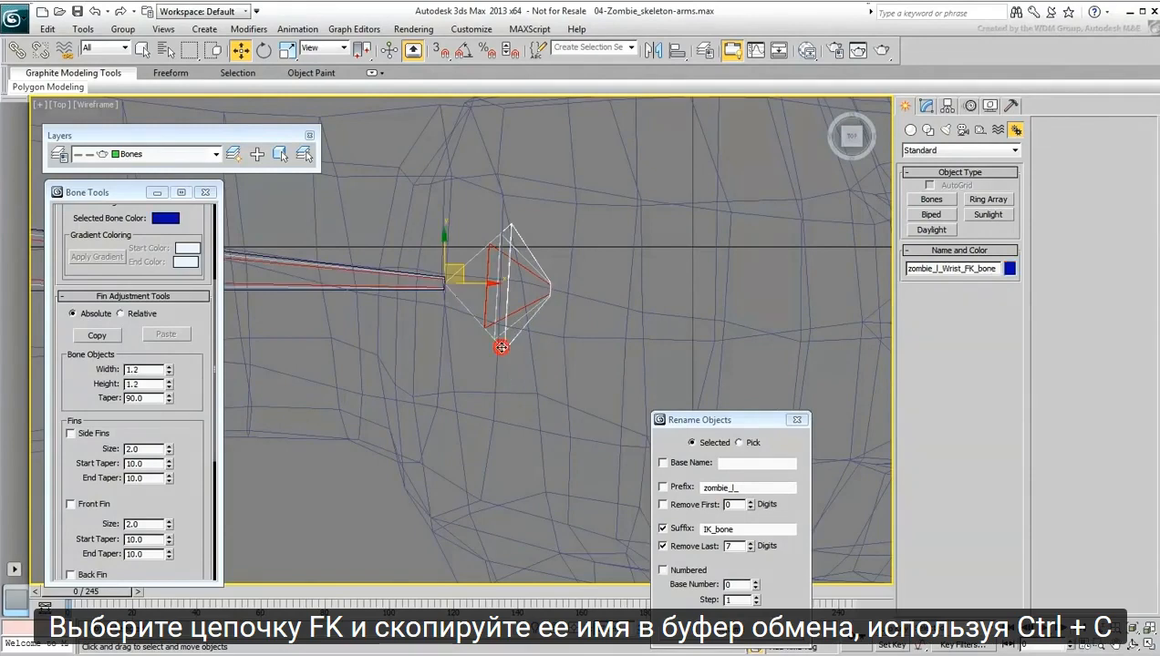
pyautogui.doubleClick(999, 269)
pyautogui.hotkey('ctrl', 'c')
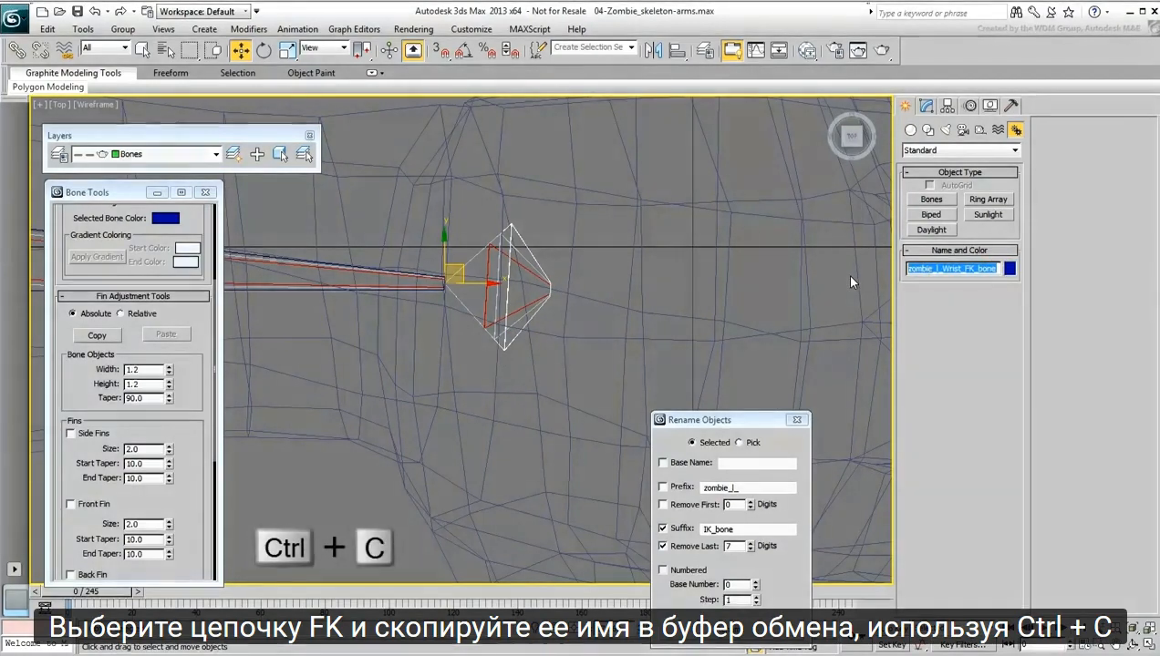
# - Delete the FK wrist bone and bring the bone editing tools into reach
pyautogui.moveTo(387, 321); pyautogui.dragTo(454, 333, button='middle')
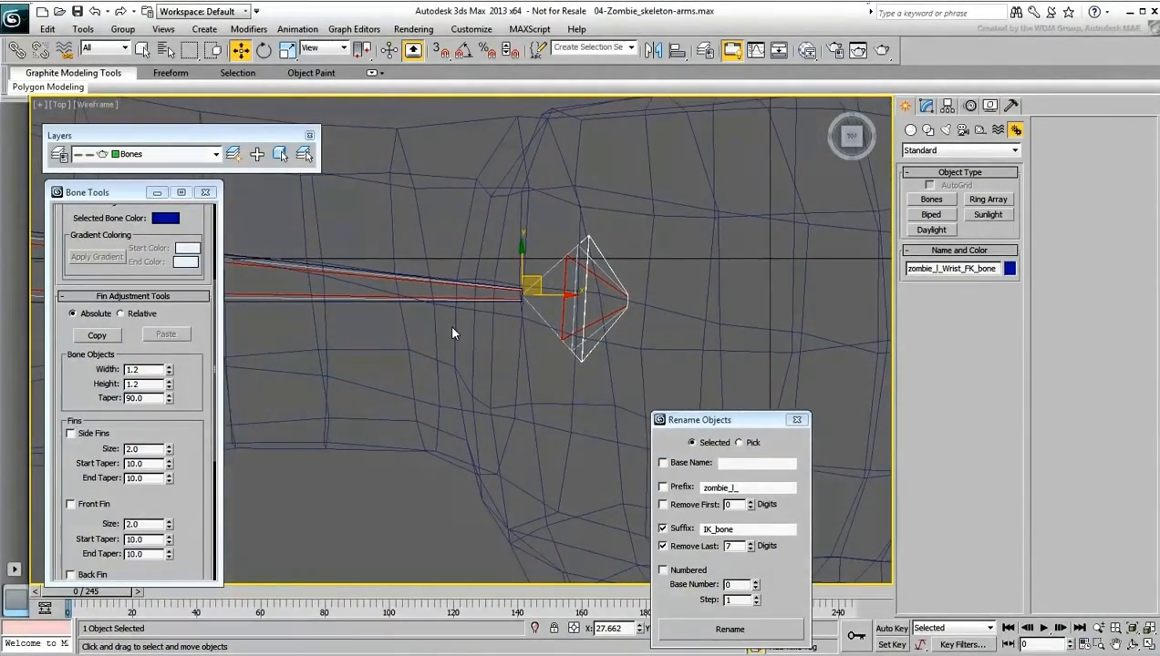
pyautogui.scroll(5, 197, 329)
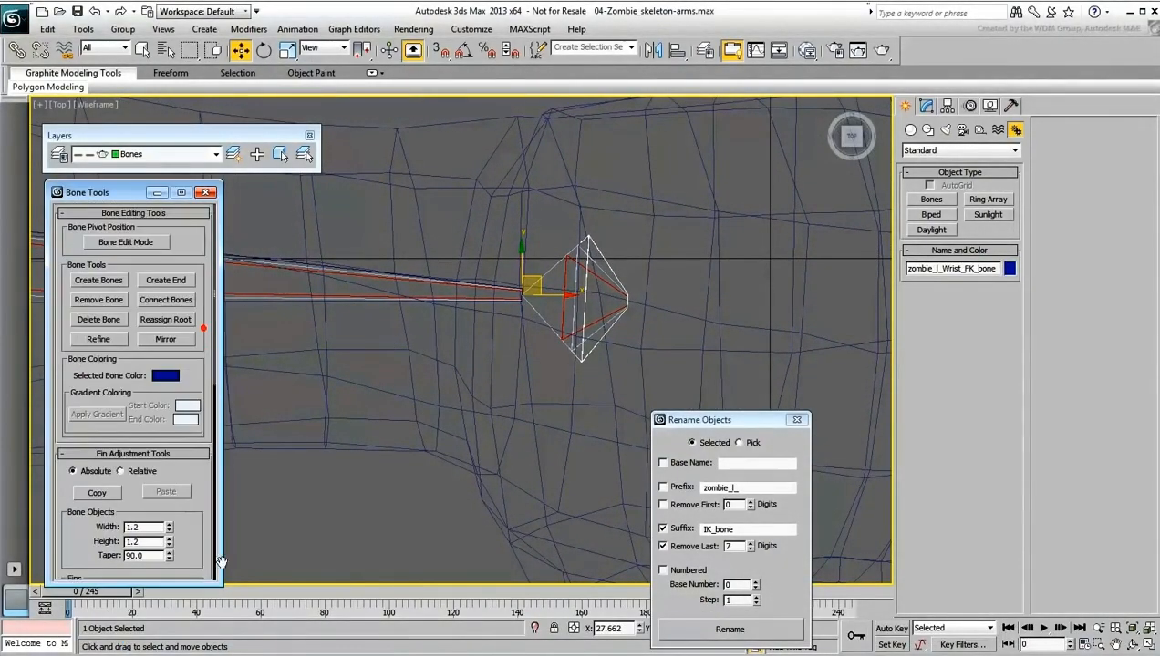
pyautogui.click(321, 501)
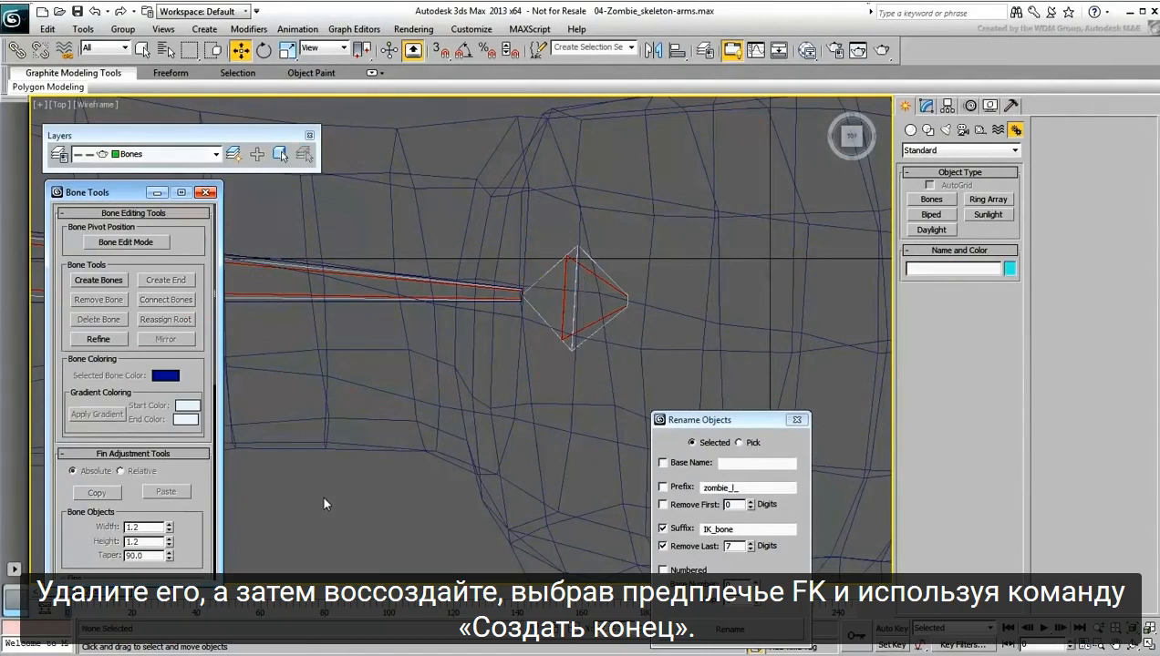
# - Create a new end bone from the FK forearm and name it zombie_l_Wrist_FK_bone using the copied name
pyautogui.click(360, 304)
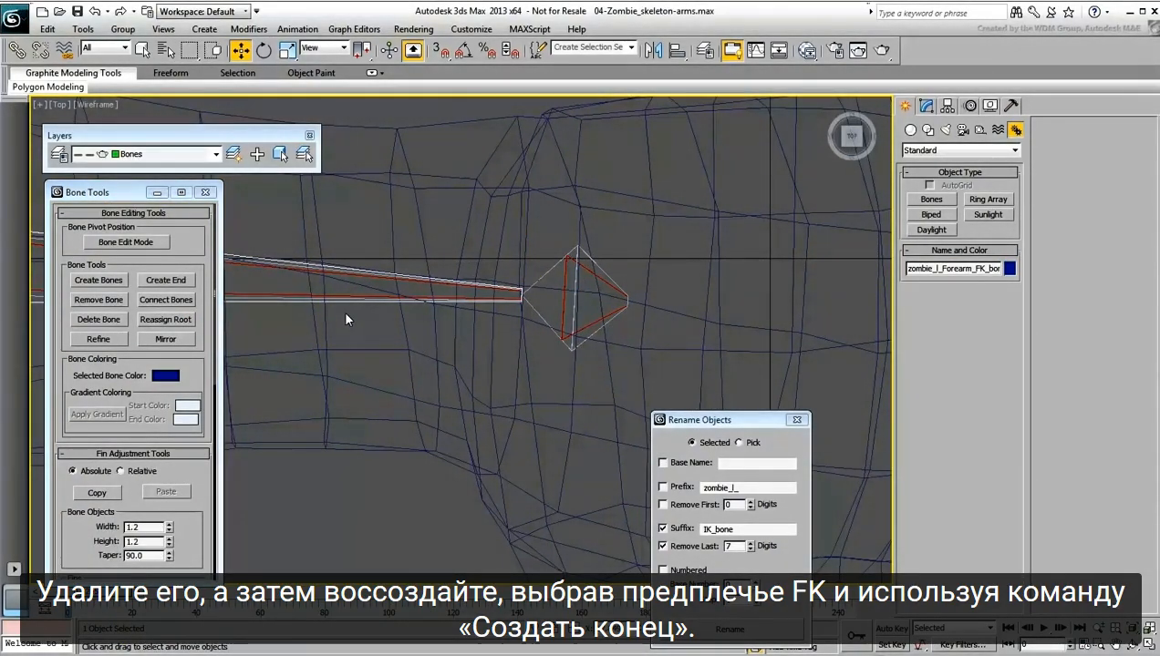
pyautogui.click(165, 280)
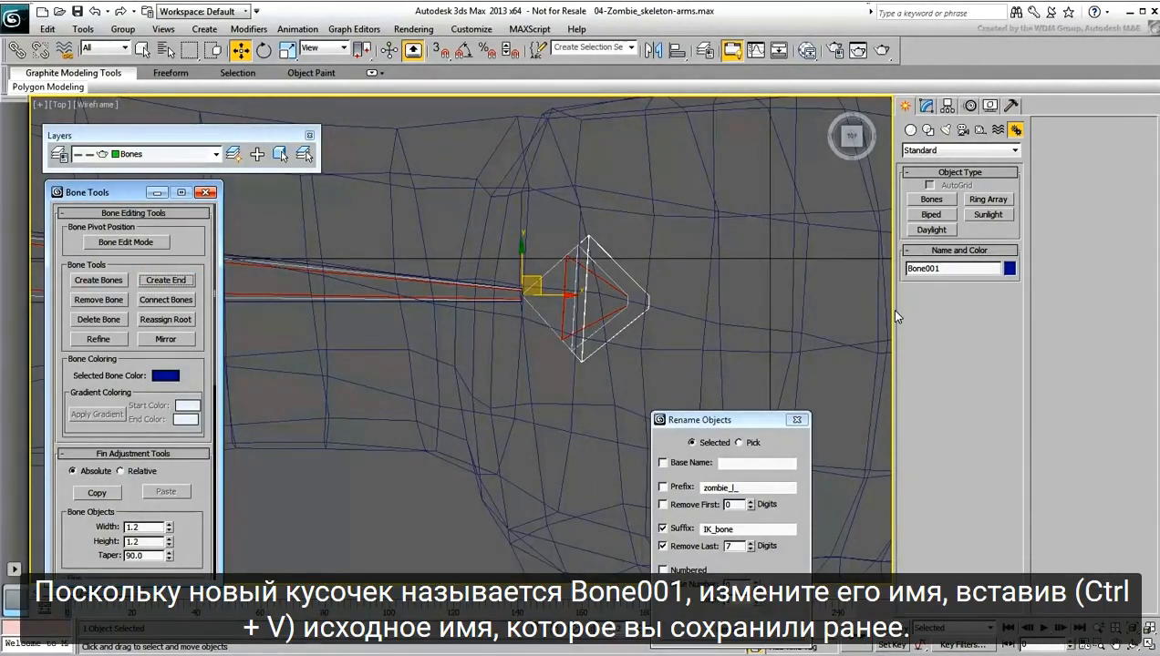
pyautogui.doubleClick(956, 268)
pyautogui.hotkey('ctrl', 'v')
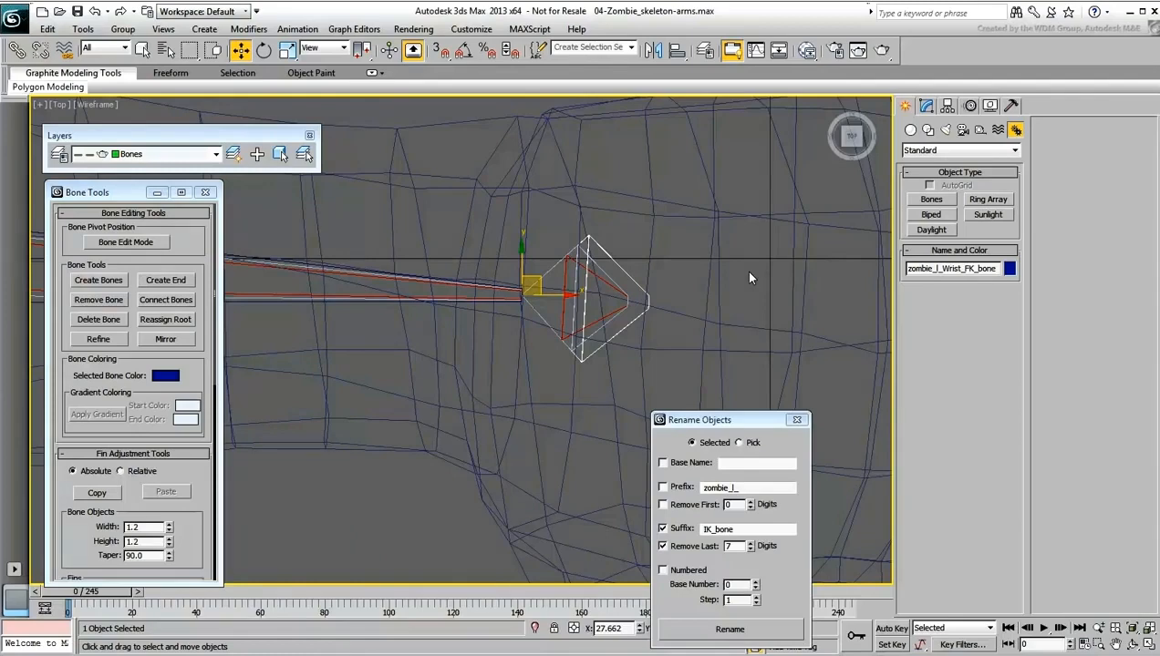
# - Copy the IK wrist bone's name and delete that bone
pyautogui.click(595, 316)
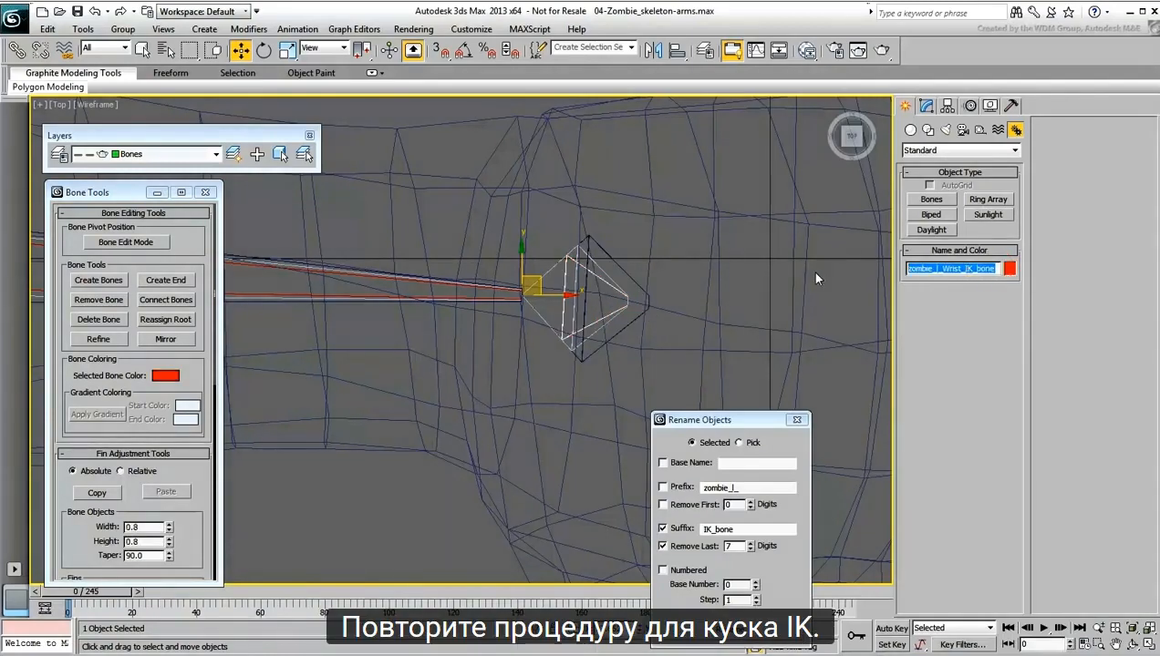
pyautogui.moveTo(451, 327); pyautogui.dragTo(442, 329, button='middle')
pyautogui.press('Delete')
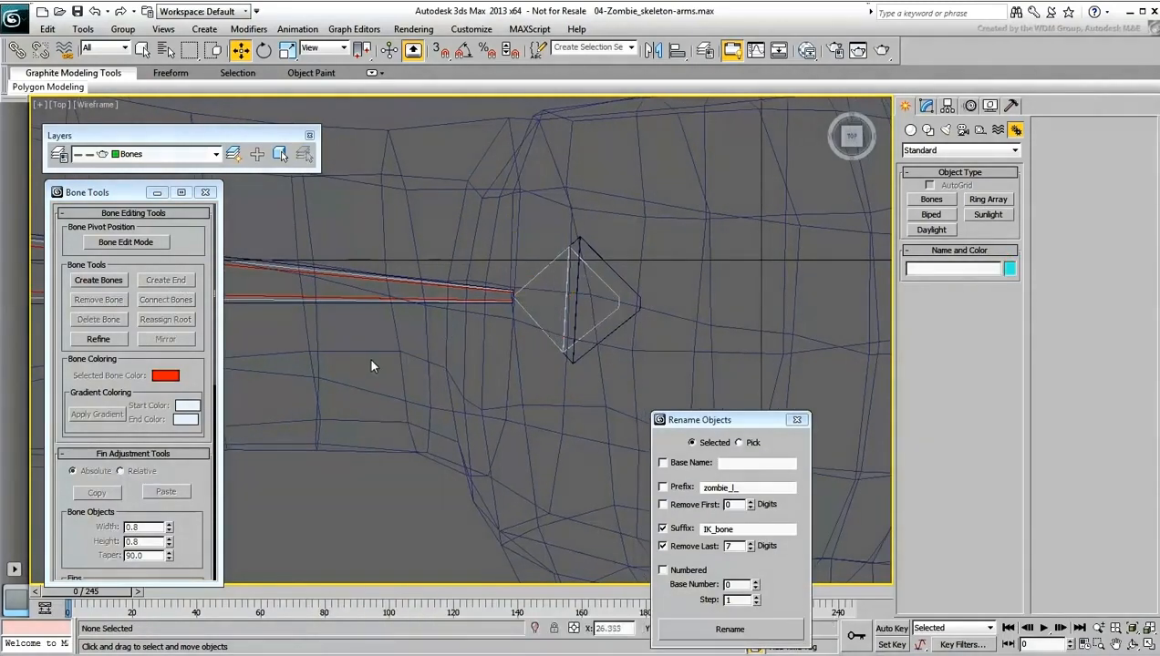
# - Create a new end bone from the IK forearm and name it zombie_l_Wrist_IK_bone
pyautogui.click(422, 294)
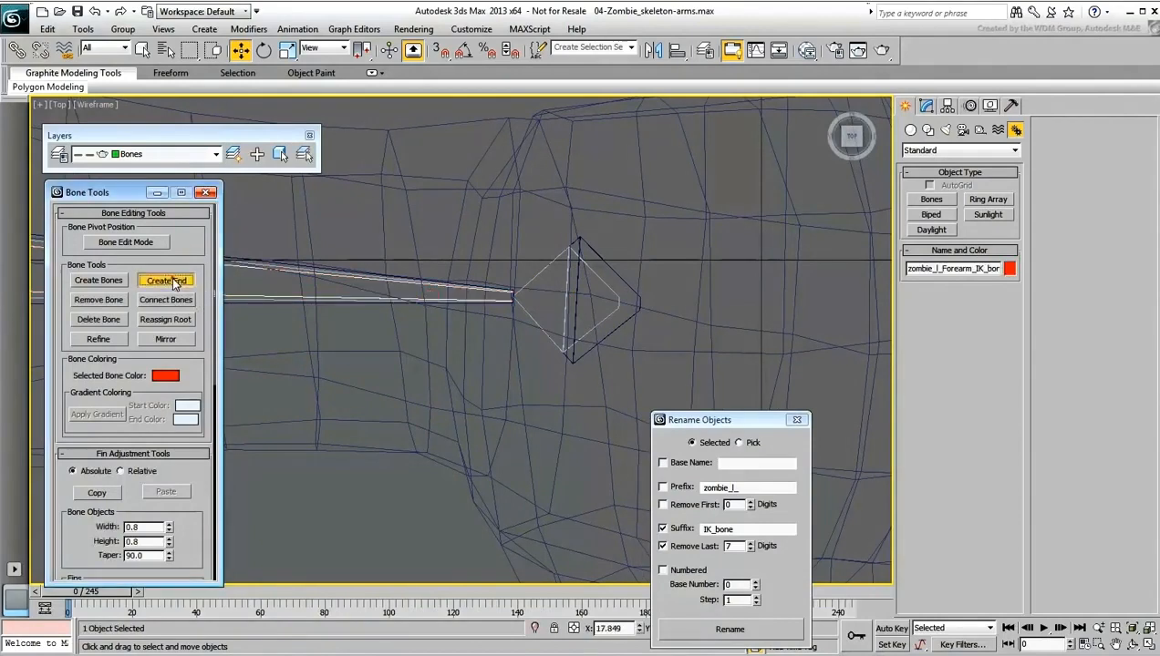
pyautogui.click(174, 281)
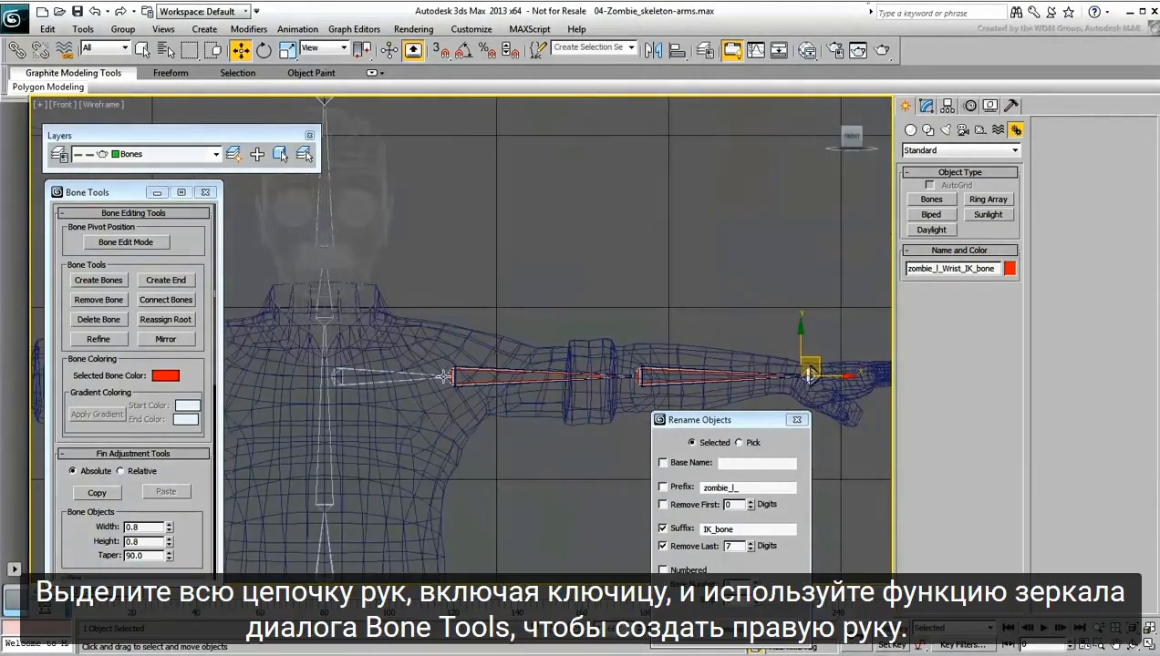
# - Select the whole left arm chain including the clavicle and mirror its bones along X, flipping the Y bone axis with 0.0 offset
pyautogui.doubleClick(395, 378)
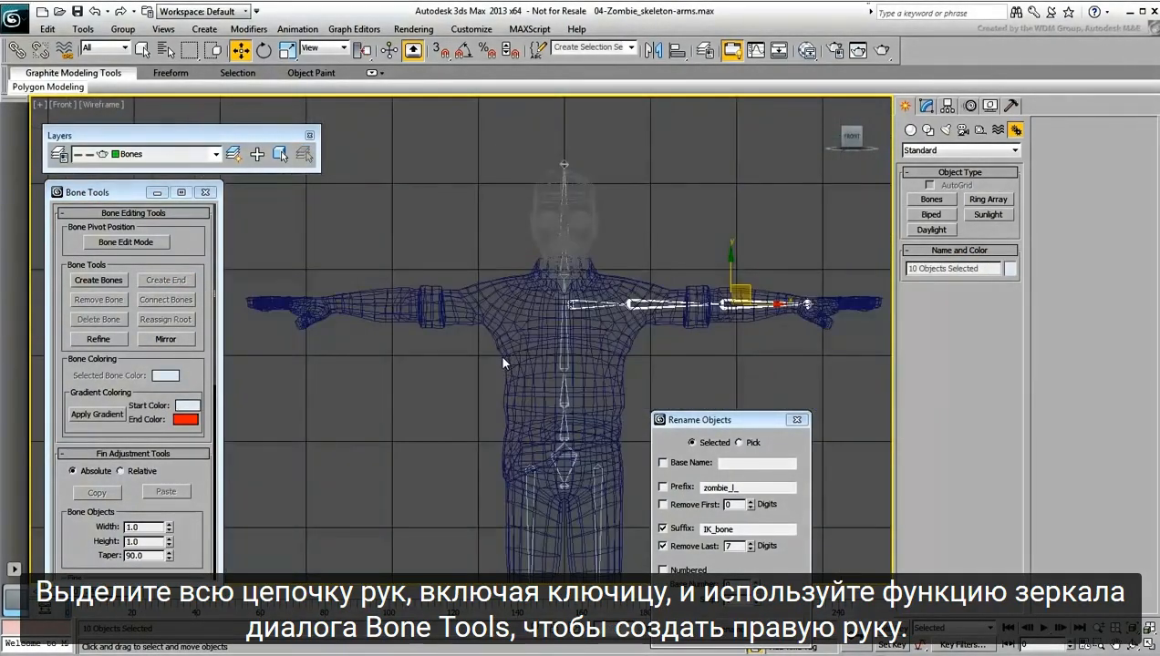
pyautogui.click(165, 340)
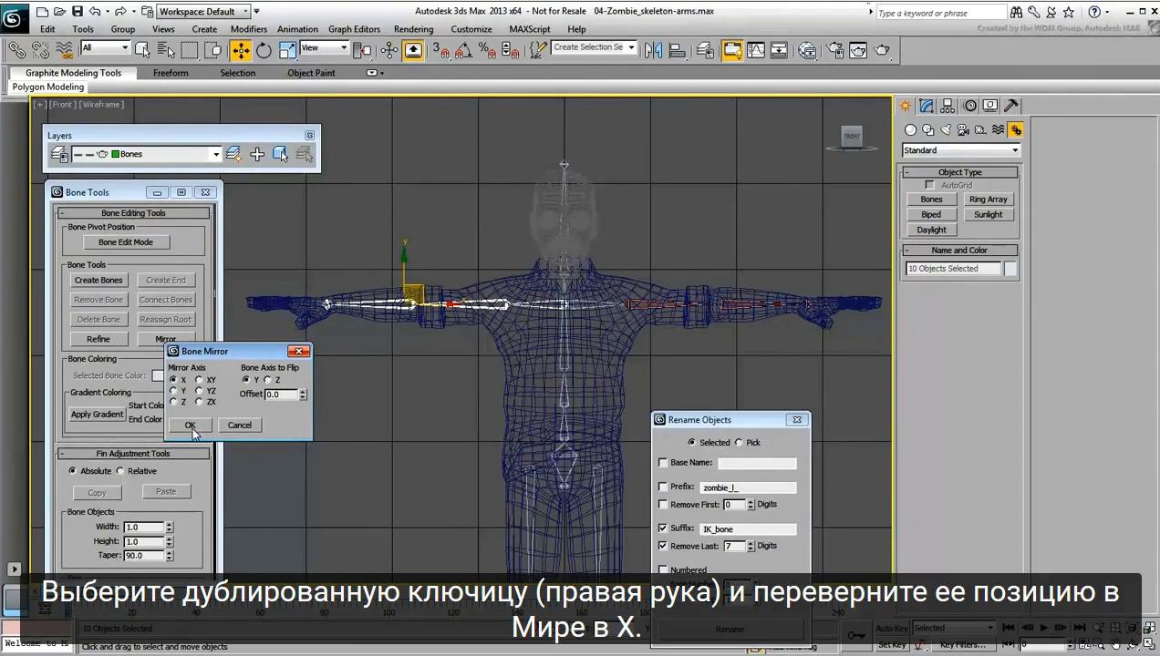
pyautogui.click(190, 425)
# - Move the renaming dialog clear of the viewport and set the mirrored clavicle's X position to -0.38
pyautogui.click(538, 303)
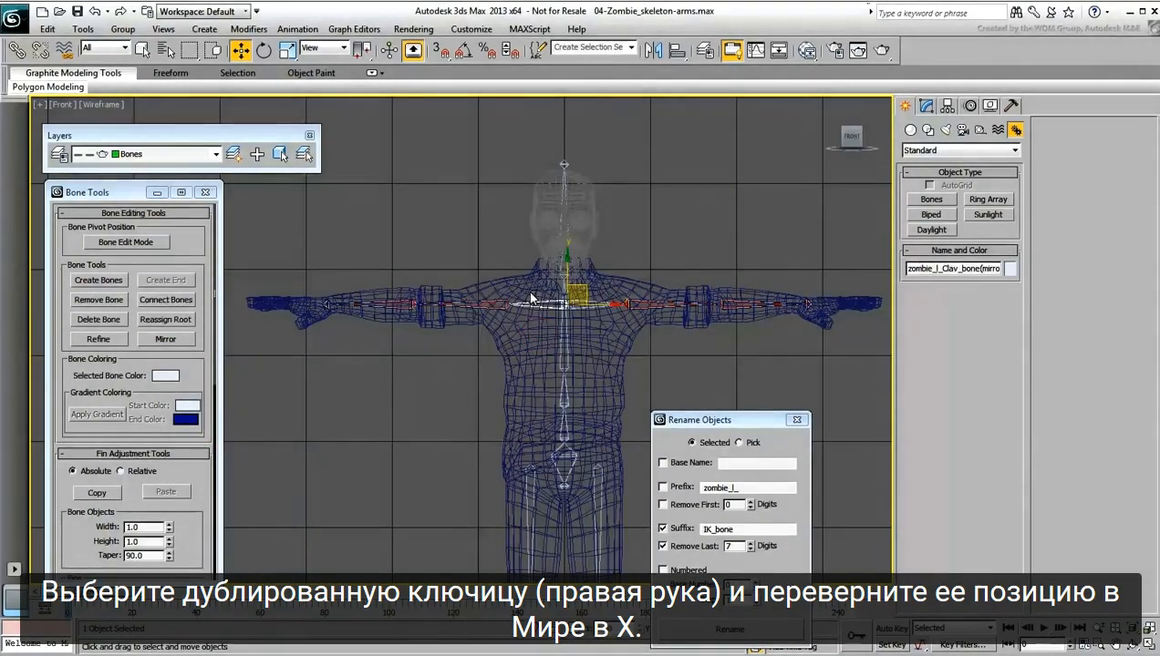
pyautogui.moveTo(748, 419); pyautogui.dragTo(1009, 368)
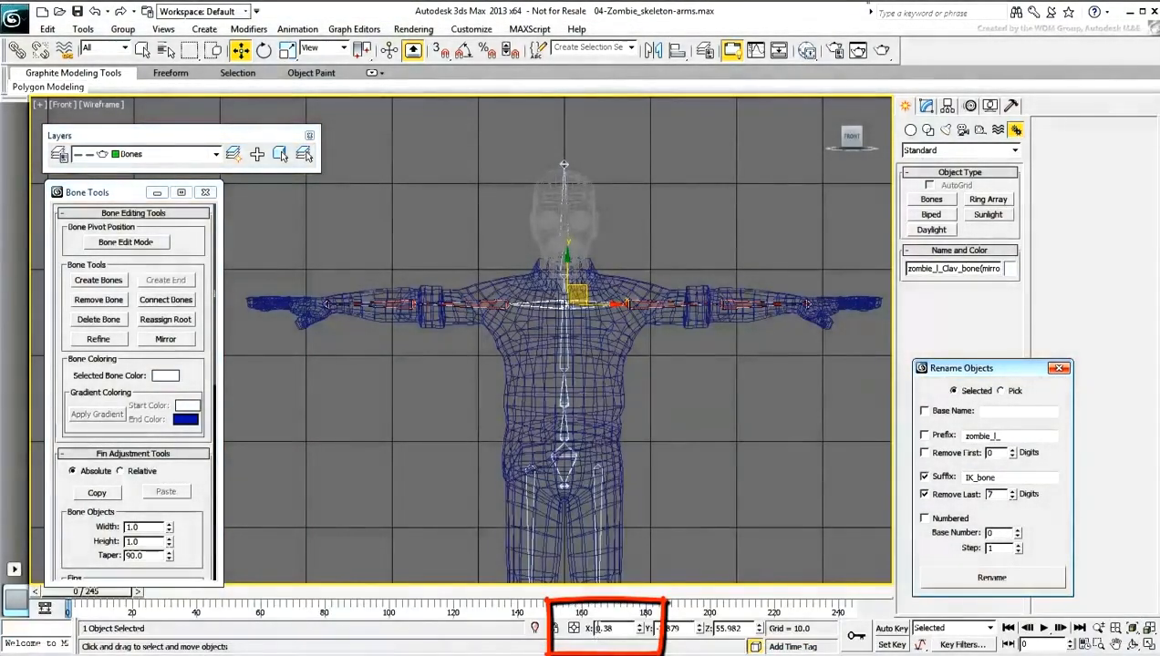
pyautogui.click(596, 628)
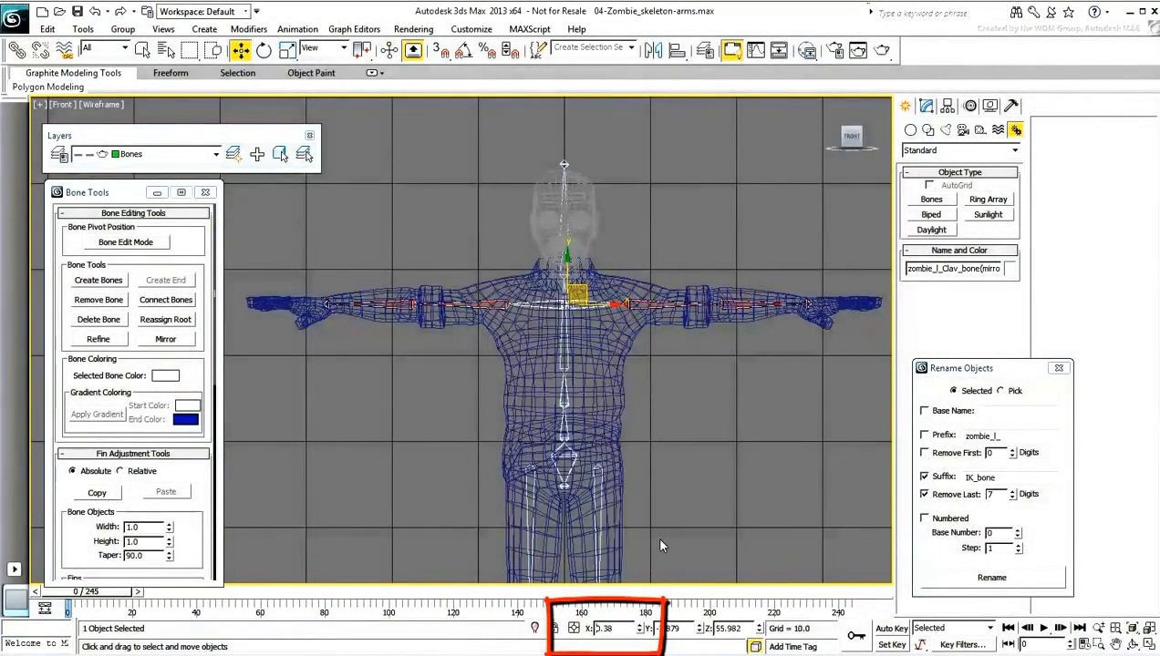
pyautogui.write('-')
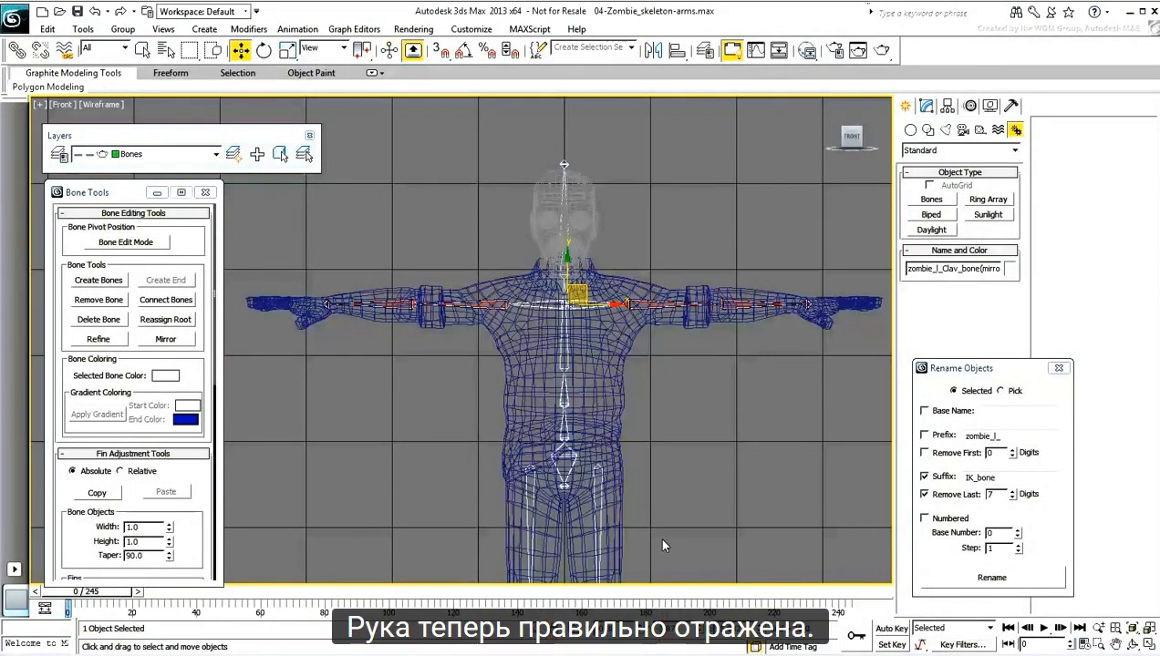
pyautogui.press('Return')
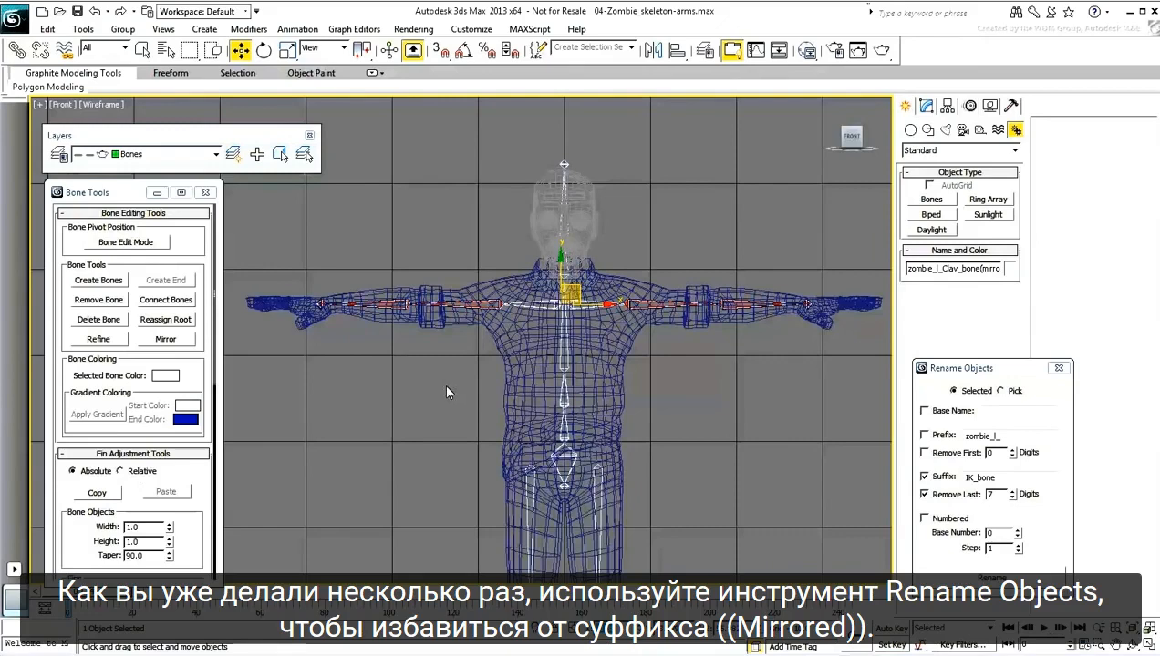
# - Rename the mirrored arm chain with prefix zombie_r, removing the first 8 and last 10 characters and adding no suffix
pyautogui.moveTo(948, 271); pyautogui.dragTo(1062, 276)
pyautogui.moveTo(964, 270); pyautogui.dragTo(1016, 269)
pyautogui.click(463, 342)
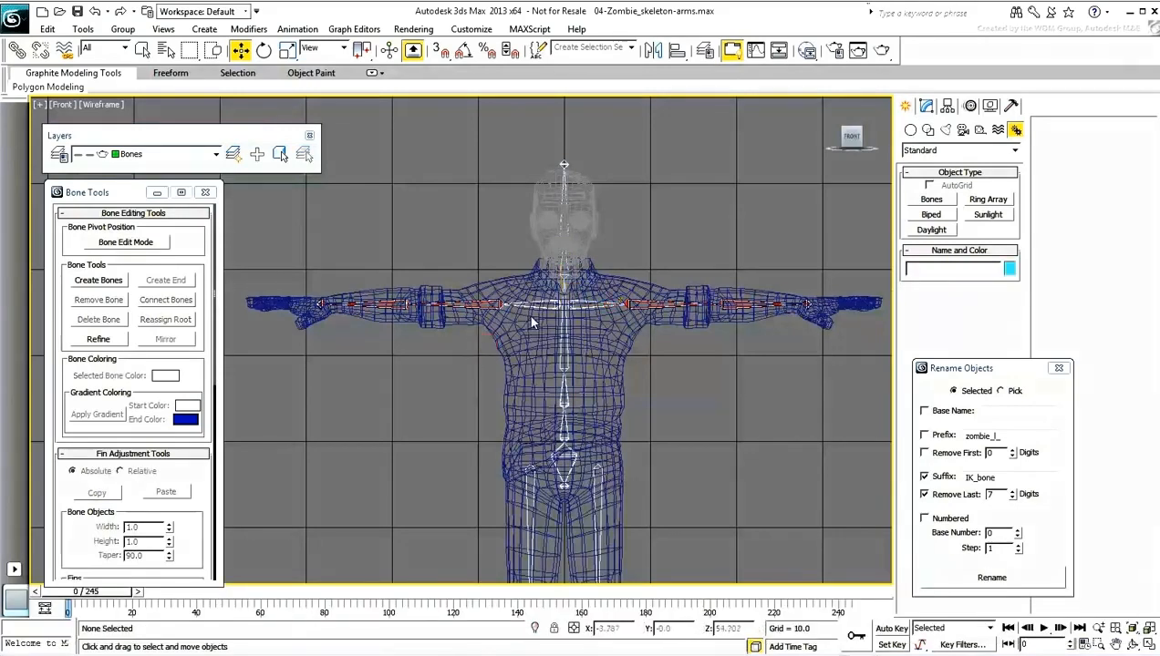
pyautogui.doubleClick(526, 304)
pyautogui.click(924, 434)
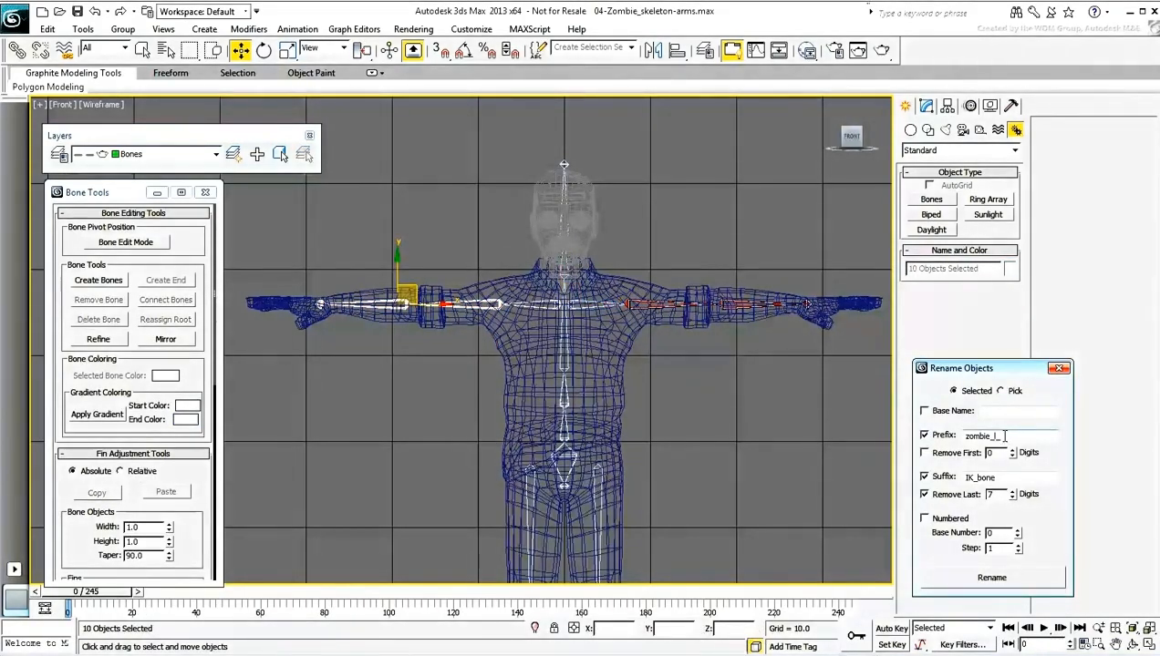
pyautogui.write('r')
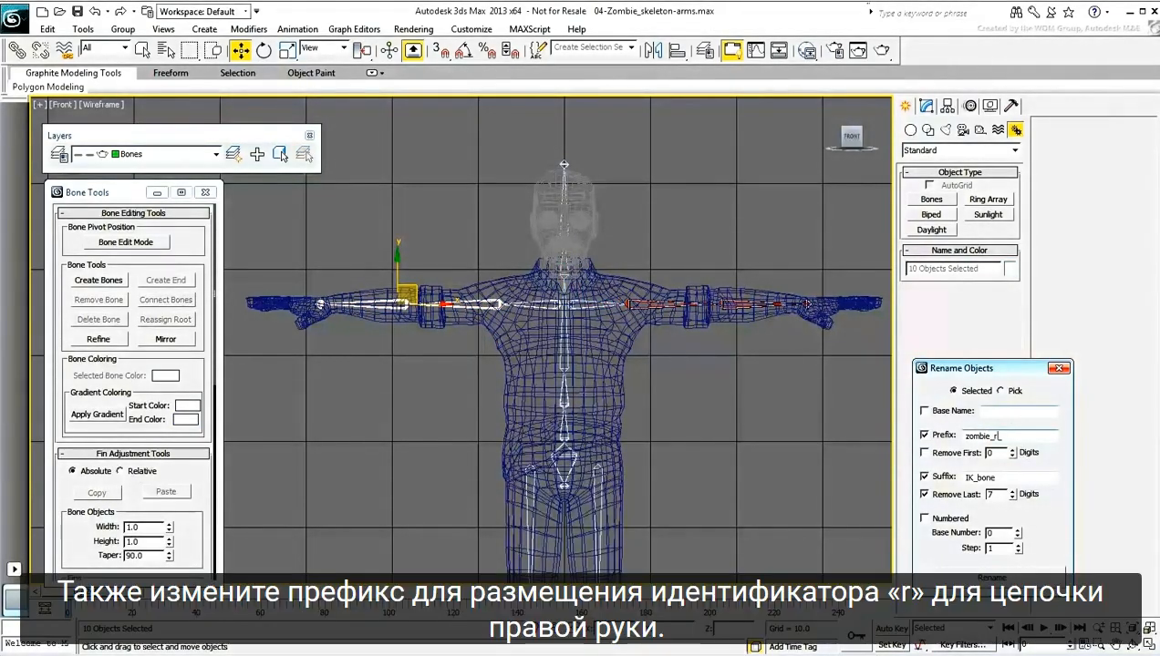
pyautogui.click(925, 453)
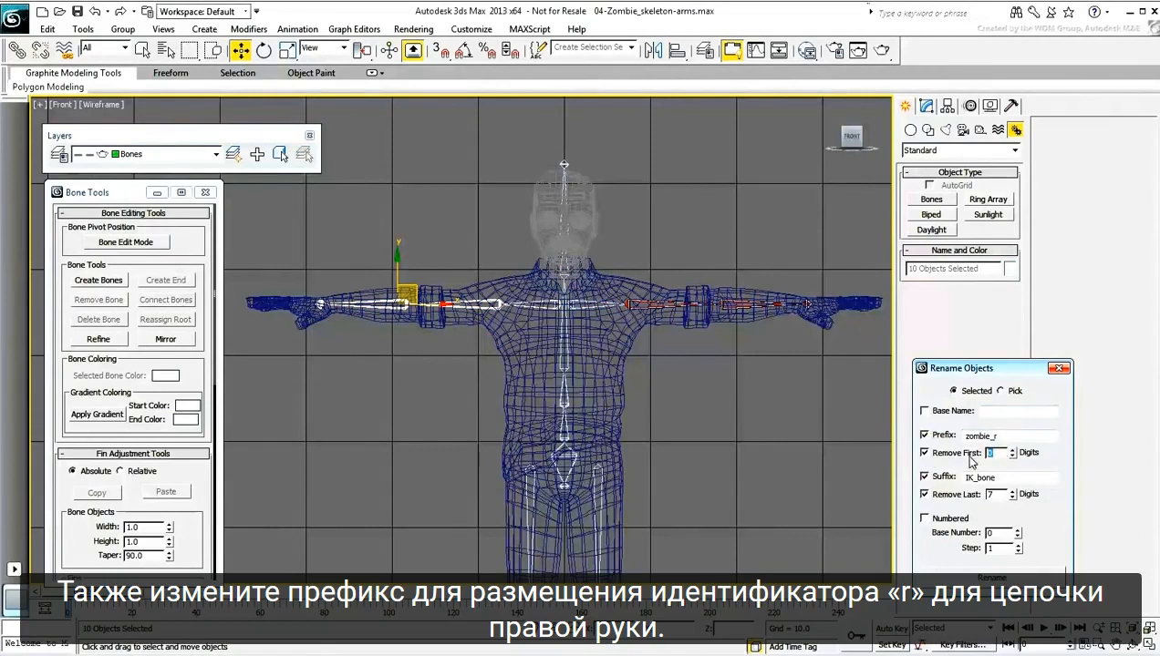
pyautogui.click(924, 475)
pyautogui.moveTo(999, 494); pyautogui.dragTo(973, 485)
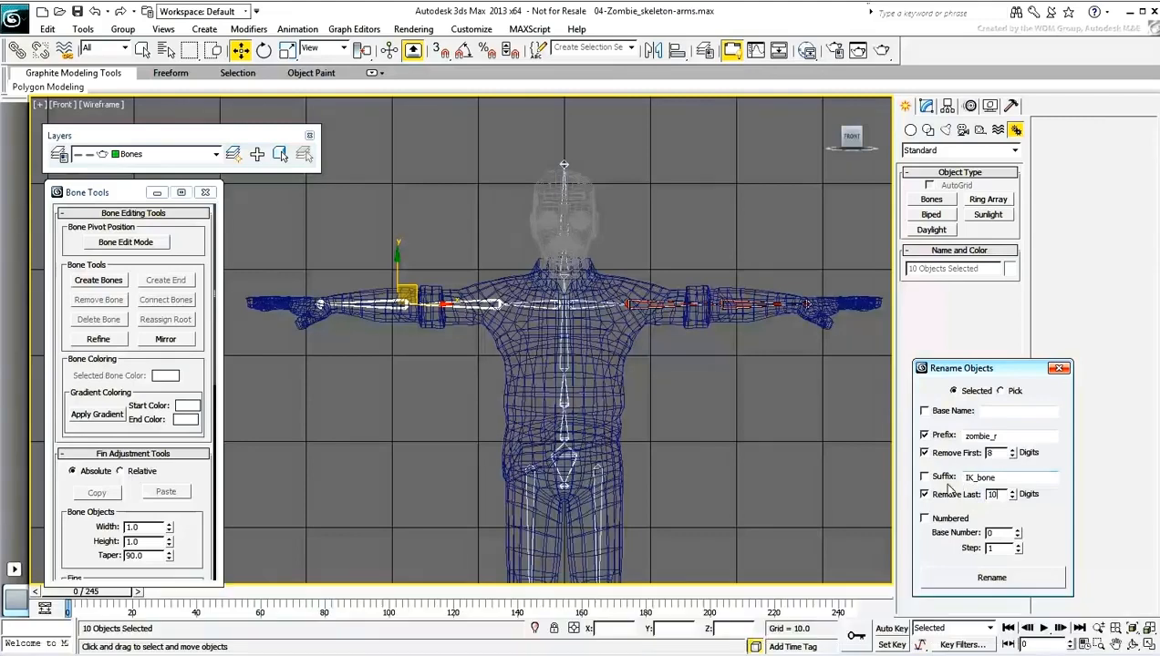
pyautogui.click(991, 579)
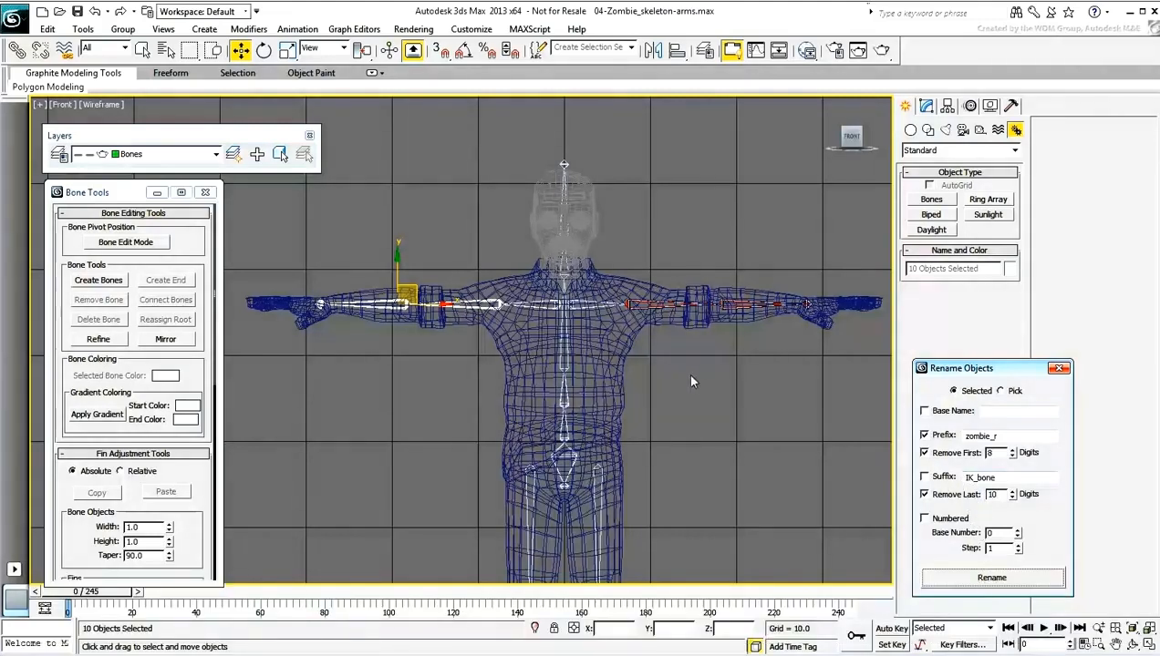
# - Check the new names of the right arm's clavicle, shoulder and forearm bones
pyautogui.click(528, 299)
pyautogui.moveTo(988, 269); pyautogui.dragTo(933, 268)
pyautogui.click(468, 300)
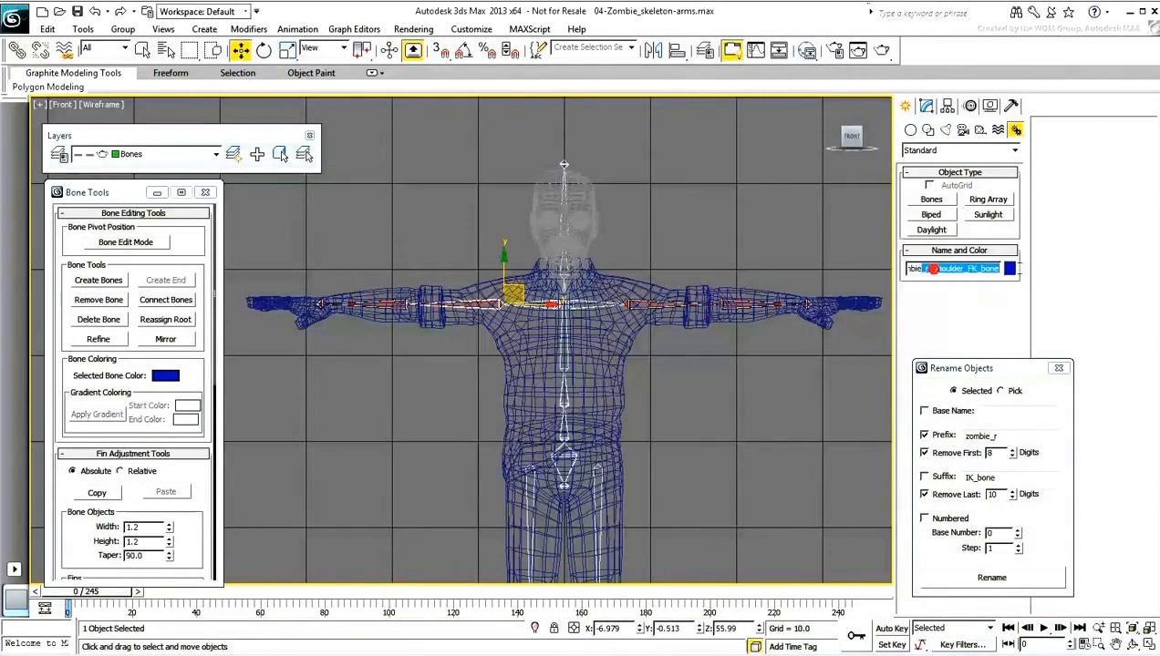
pyautogui.click(378, 306)
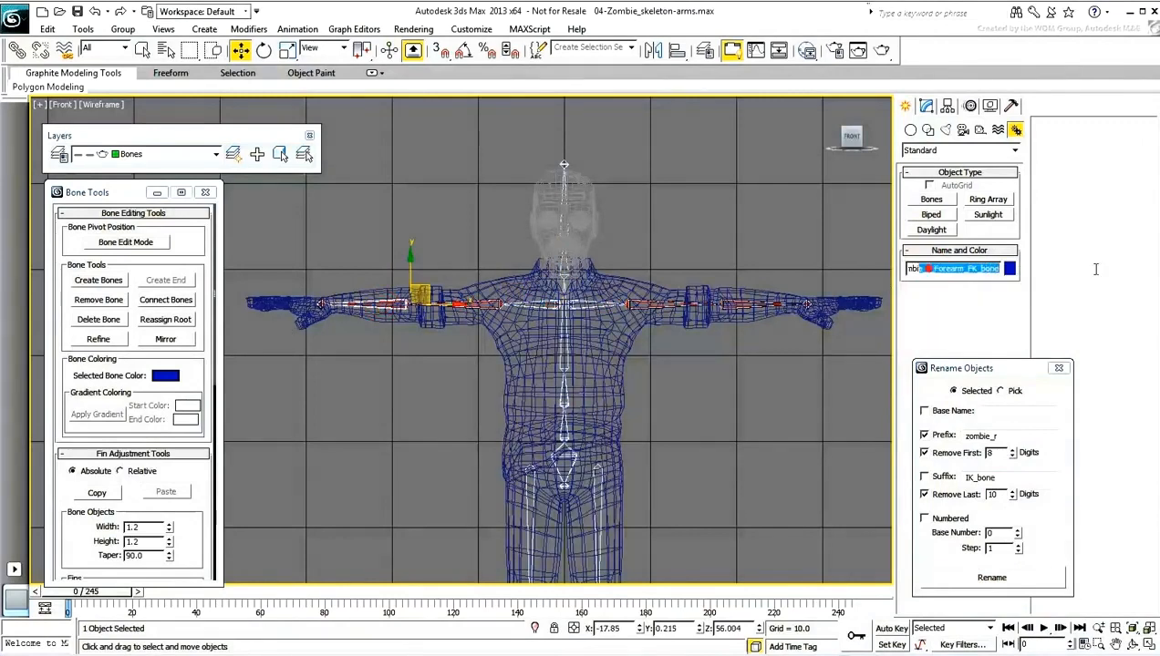
# - Select the upper arm bones of both arms as children of the two clavicles and show them in a perspective view
pyautogui.moveTo(694, 363); pyautogui.dragTo(671, 363, button='middle')
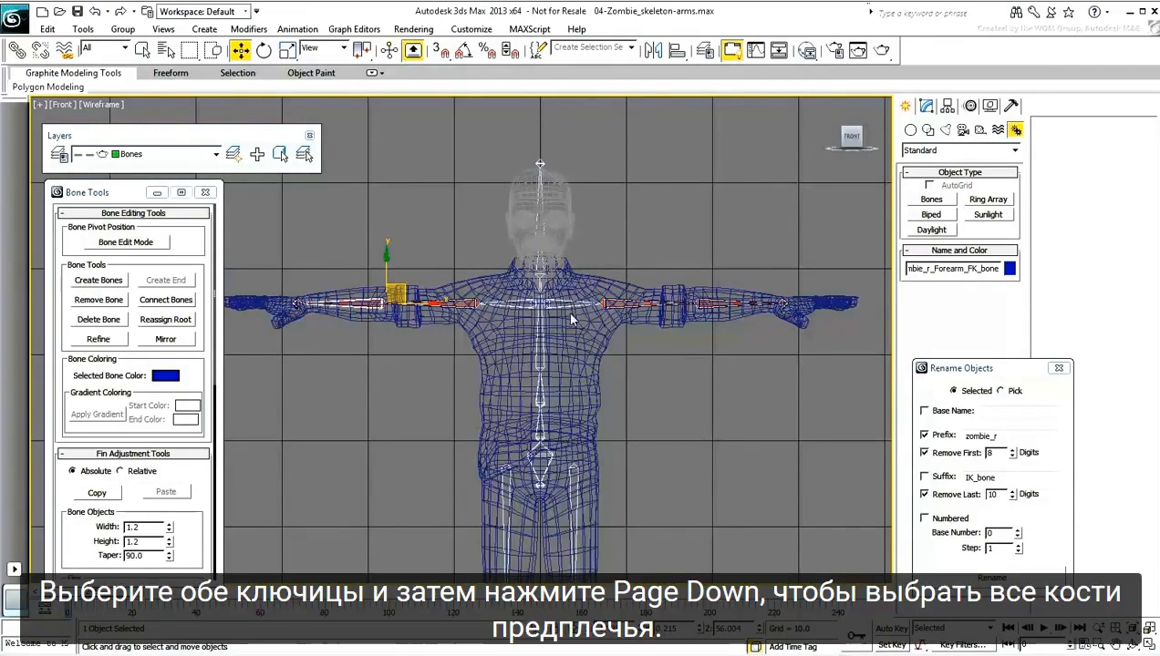
pyautogui.click(550, 312)
pyautogui.keyDown('ctrl'); pyautogui.click(522, 310); pyautogui.keyUp('ctrl')
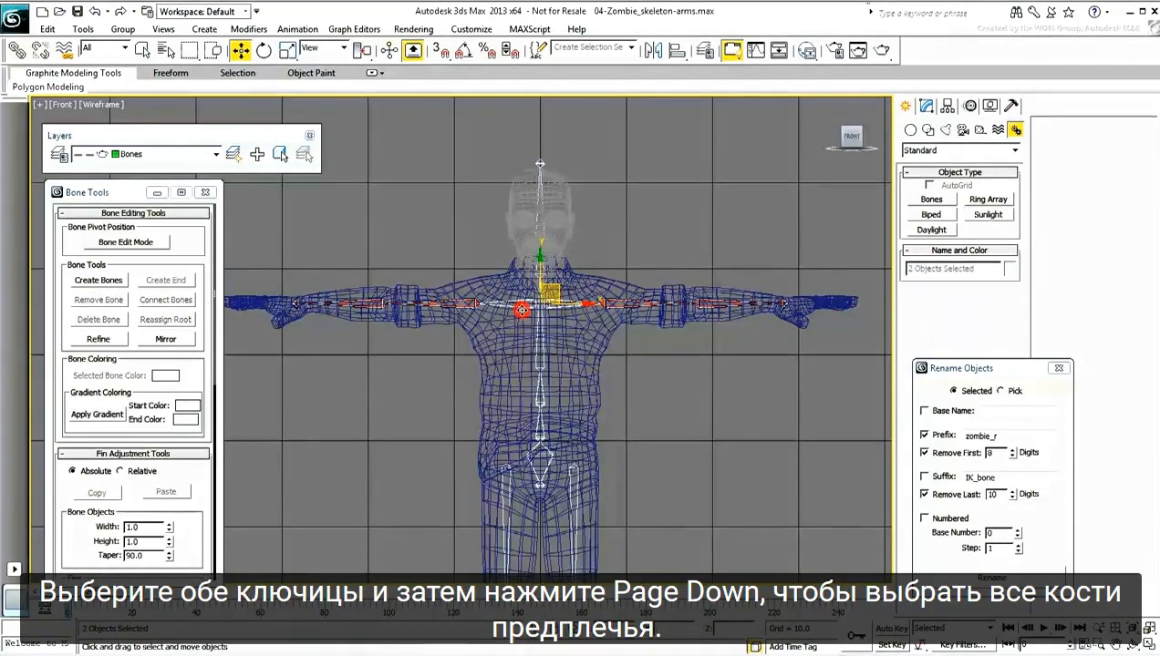
pyautogui.press('pagedown')
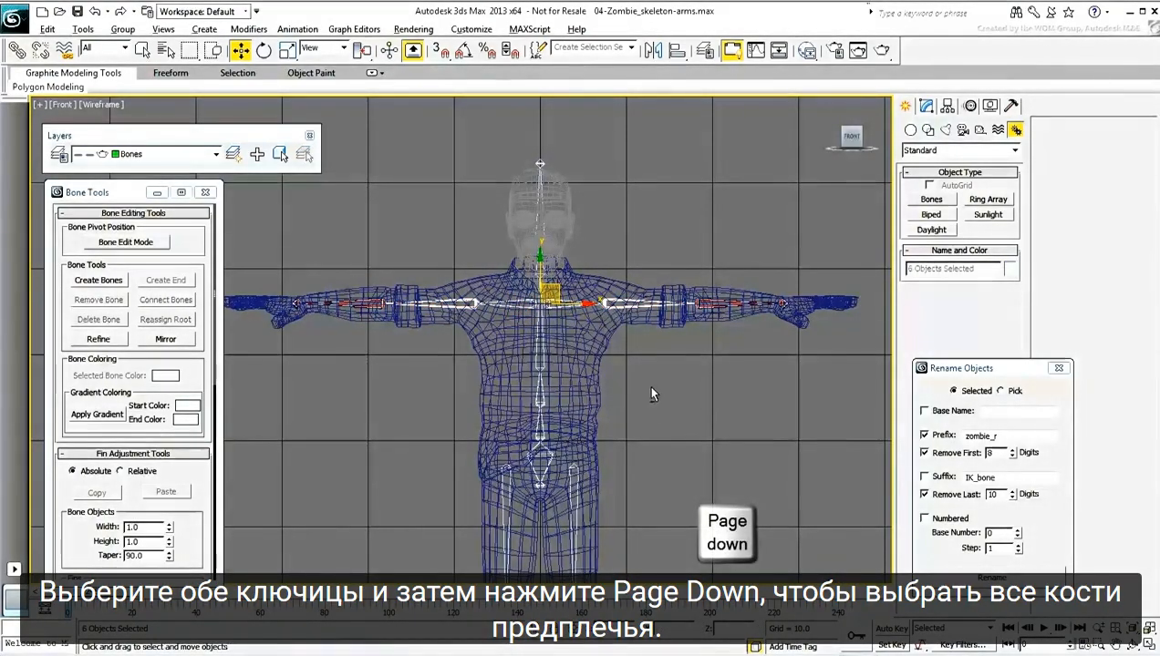
pyautogui.keyDown('alt'); pyautogui.moveTo(652, 392); pyautogui.dragTo(603, 413, button='middle'); pyautogui.keyUp('alt')
pyautogui.press('p')
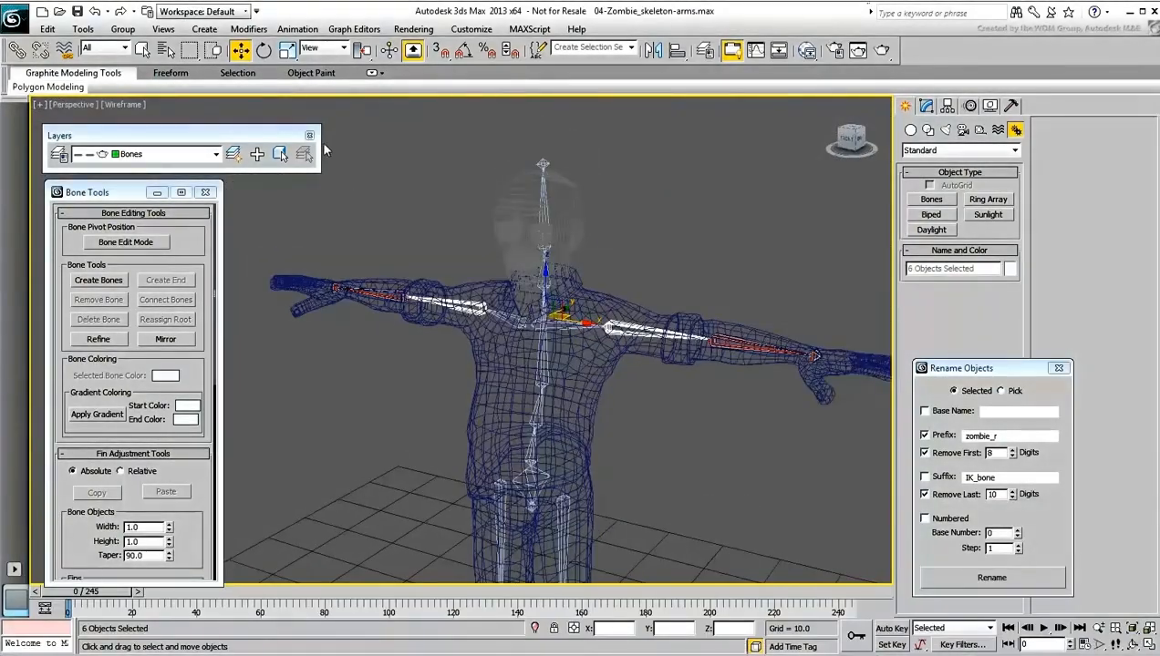
# - Set up the Rotate tool with the Local coordinate system and each object's own pivot point as the rotation center
pyautogui.click(263, 50)
pyautogui.click(318, 50)
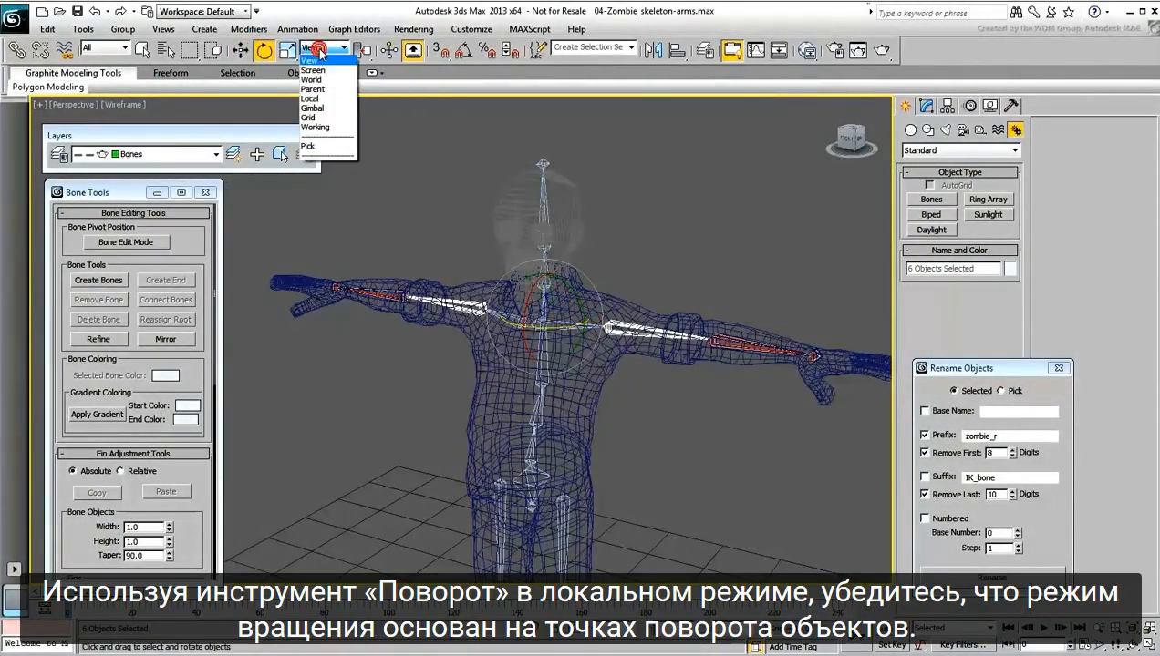
pyautogui.click(316, 101)
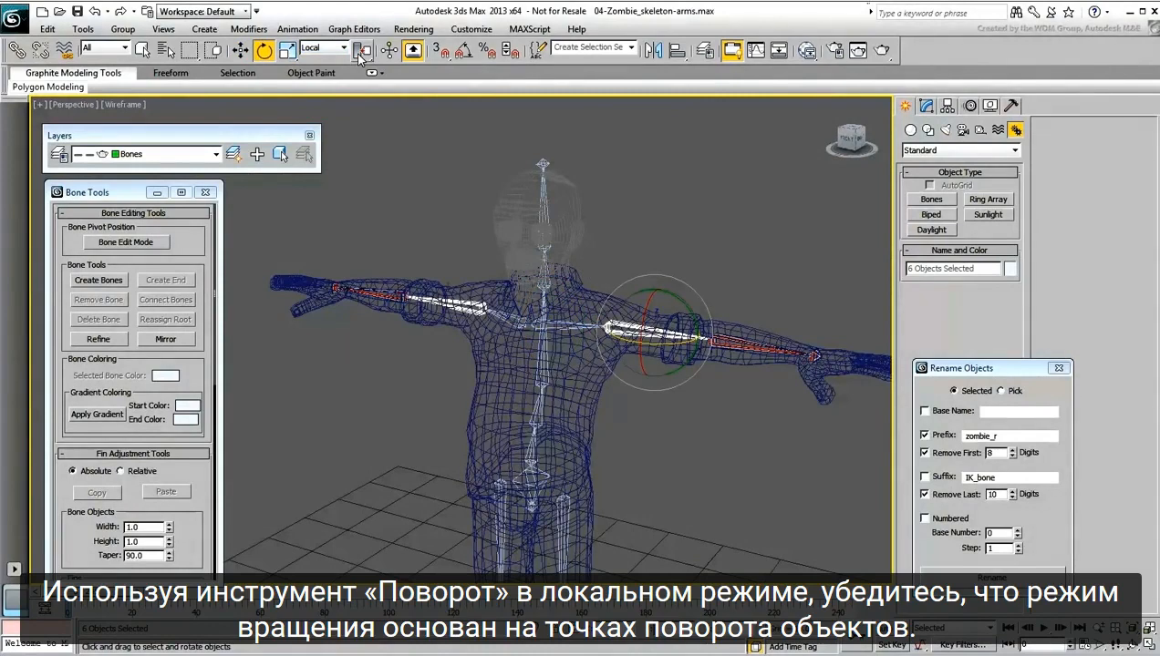
pyautogui.moveTo(362, 51); pyautogui.dragTo(362, 53)
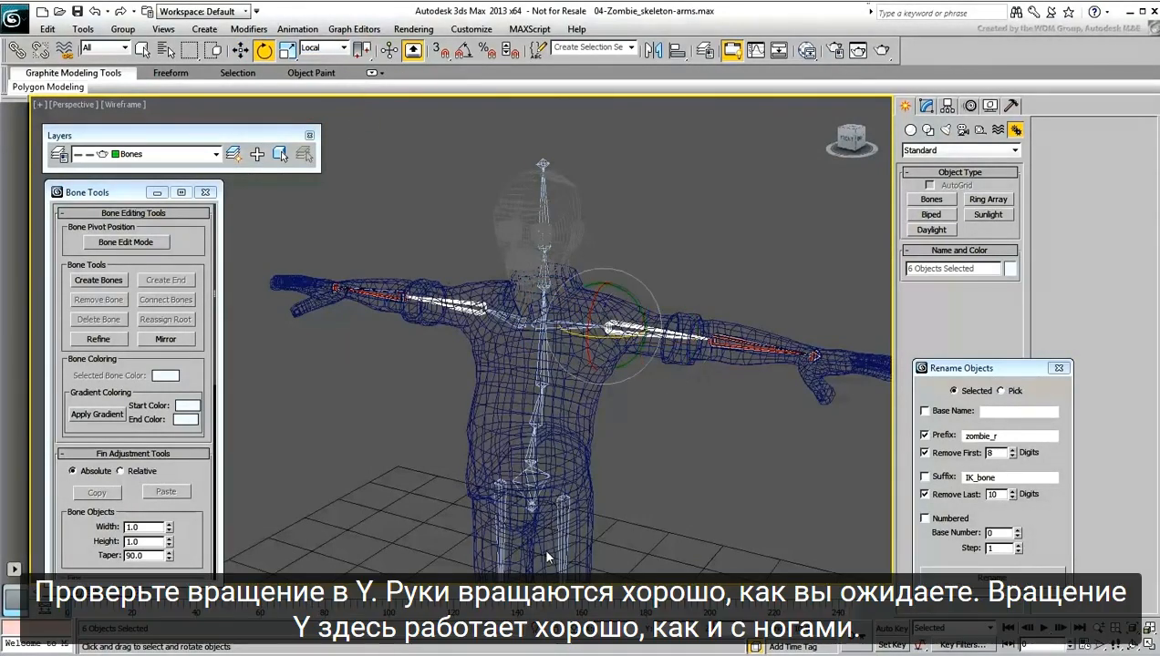
# - Test rotating both upper arms about their local Y and X axes to compare the two sides
pyautogui.moveTo(641, 311)
pyautogui.mouseDown()
pyautogui.moveTo(638, 272)
pyautogui.moveTo(635, 360)
pyautogui.moveTo(640, 264)
pyautogui.moveTo(645, 311)
pyautogui.mouseUp()
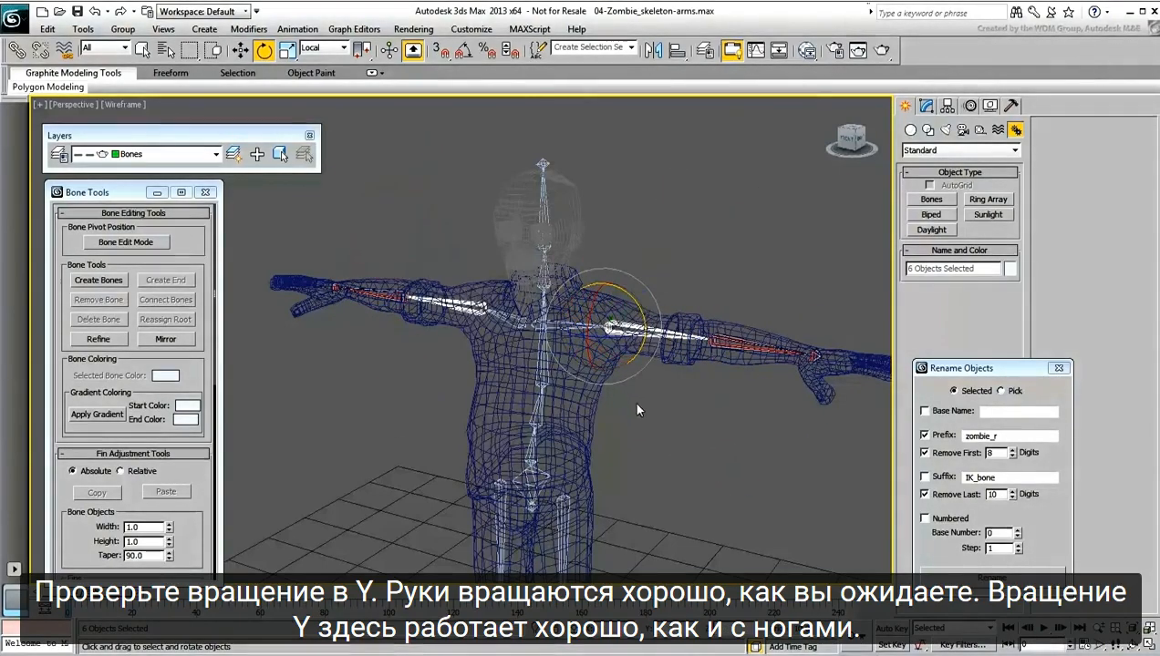
pyautogui.keyDown('alt'); pyautogui.moveTo(636, 410); pyautogui.dragTo(611, 441, button='middle'); pyautogui.keyUp('alt')
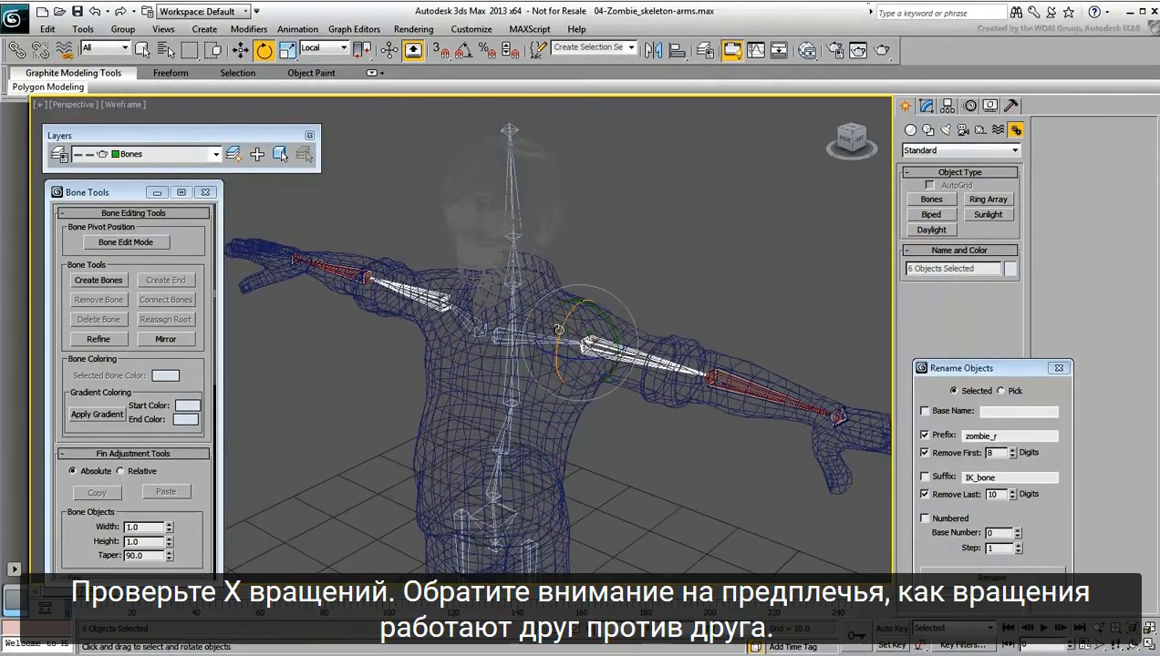
pyautogui.moveTo(558, 328); pyautogui.dragTo(601, 382)
pyautogui.moveTo(637, 455); pyautogui.dragTo(655, 455, button='middle')
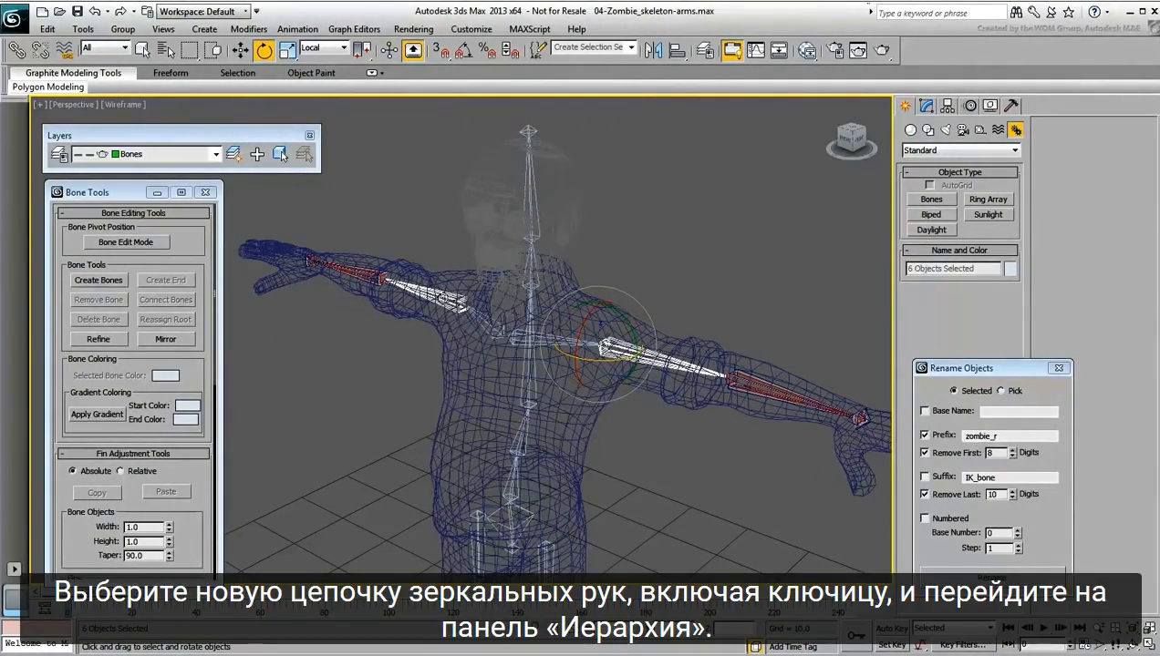
# - Select the whole mirrored right arm chain including the clavicle and rotate only its pivots 180 degrees about local Y
pyautogui.doubleClick(485, 327)
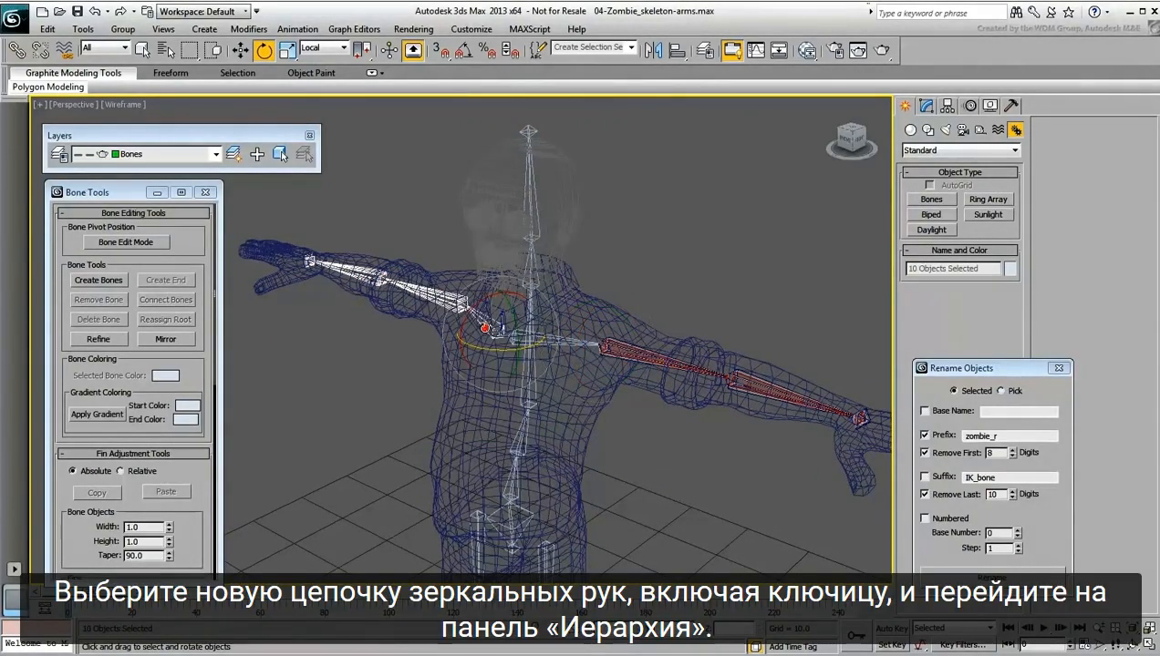
pyautogui.click(948, 105)
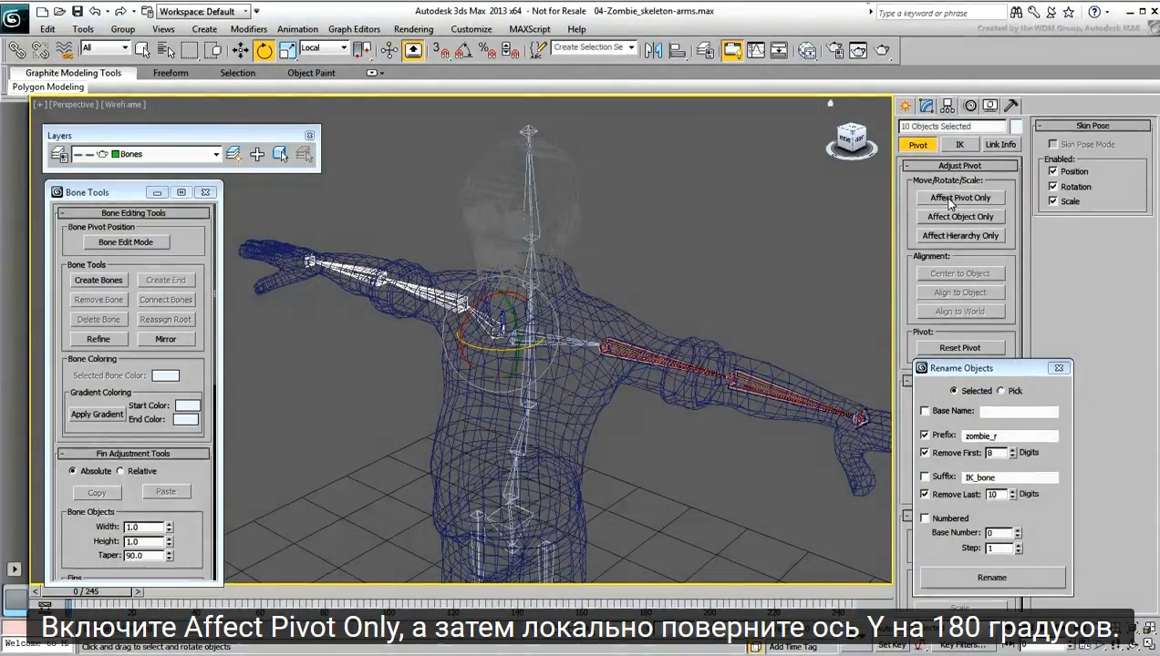
pyautogui.click(950, 199)
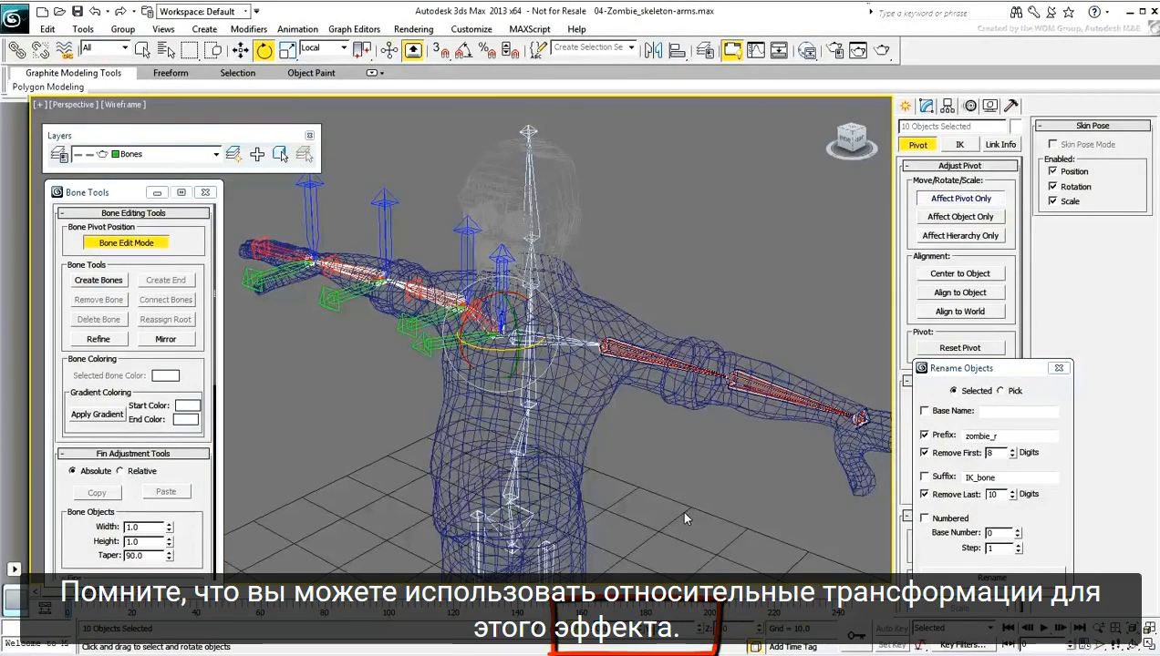
pyautogui.press('Return')
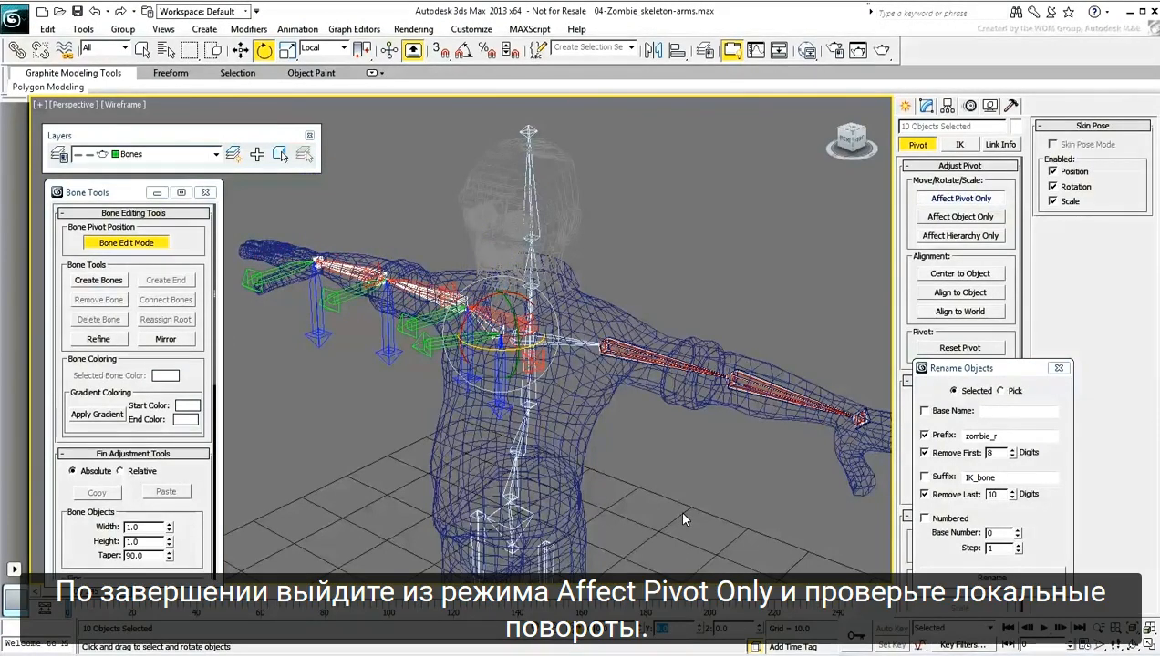
pyautogui.click(957, 197)
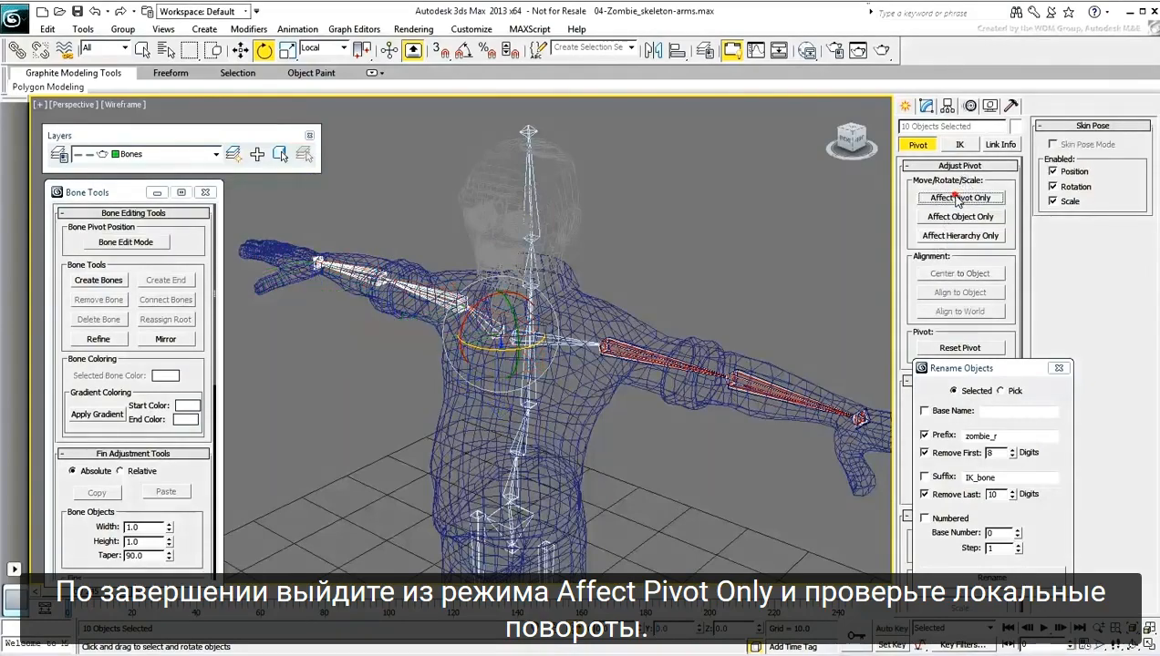
# - Reselect the upper arm bones on both sides and test their local Y and X rotations with the corrected pivots
pyautogui.click(465, 349)
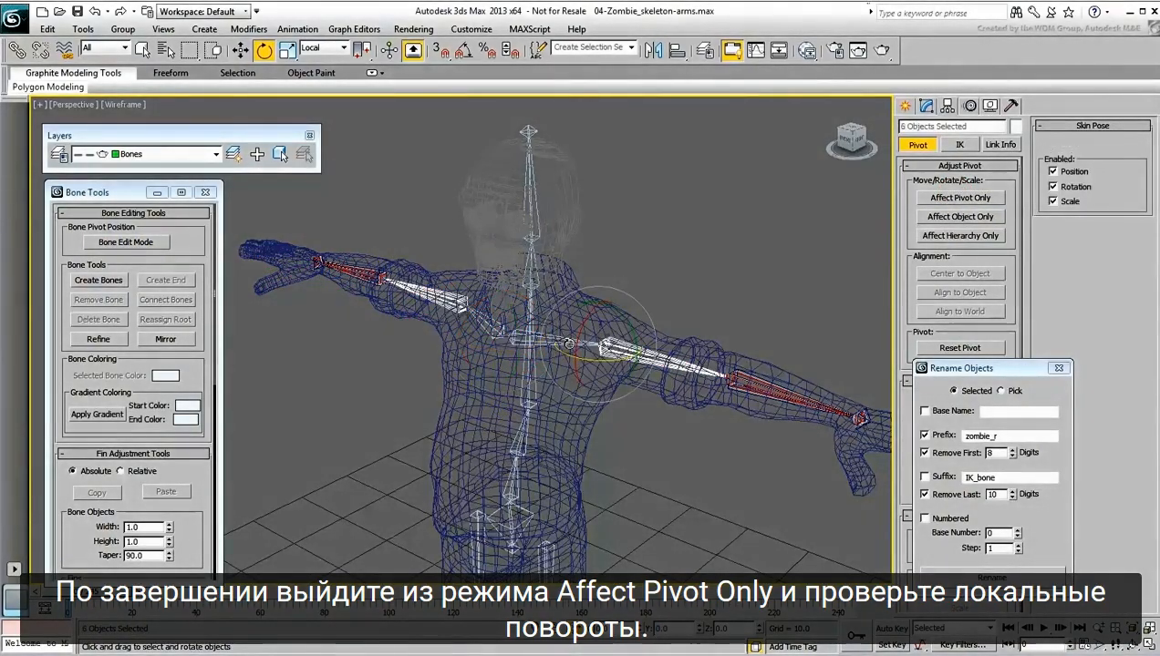
pyautogui.moveTo(635, 328); pyautogui.dragTo(622, 275)
pyautogui.rightClick(621, 276)
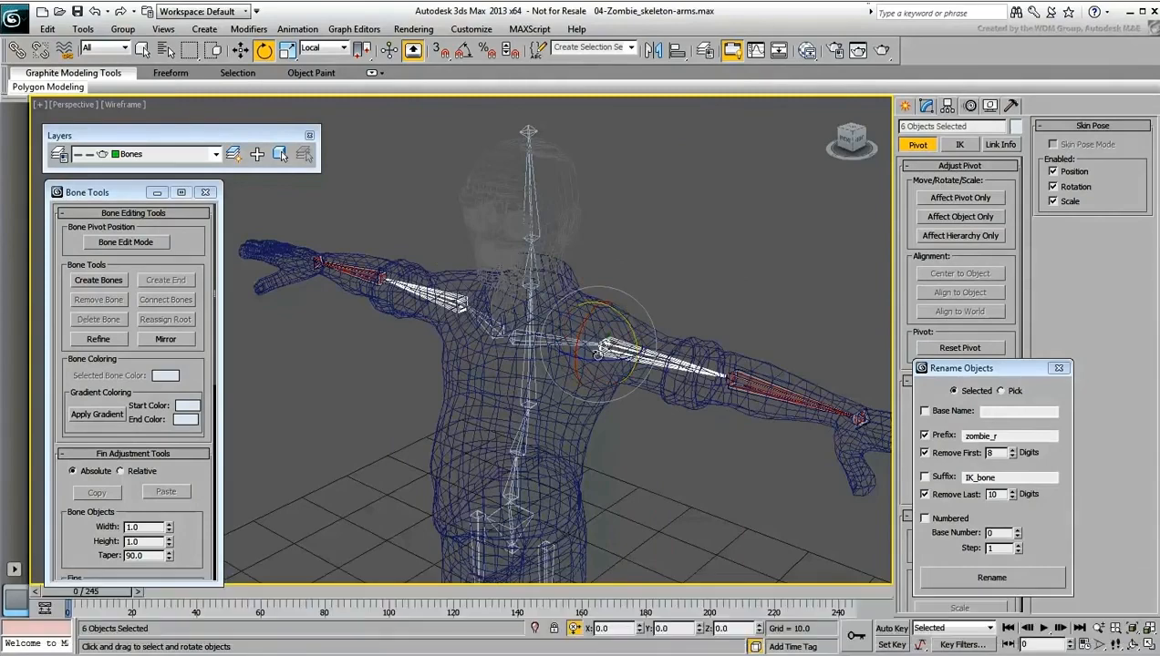
pyautogui.moveTo(579, 336); pyautogui.dragTo(594, 286)
pyautogui.rightClick(594, 286)
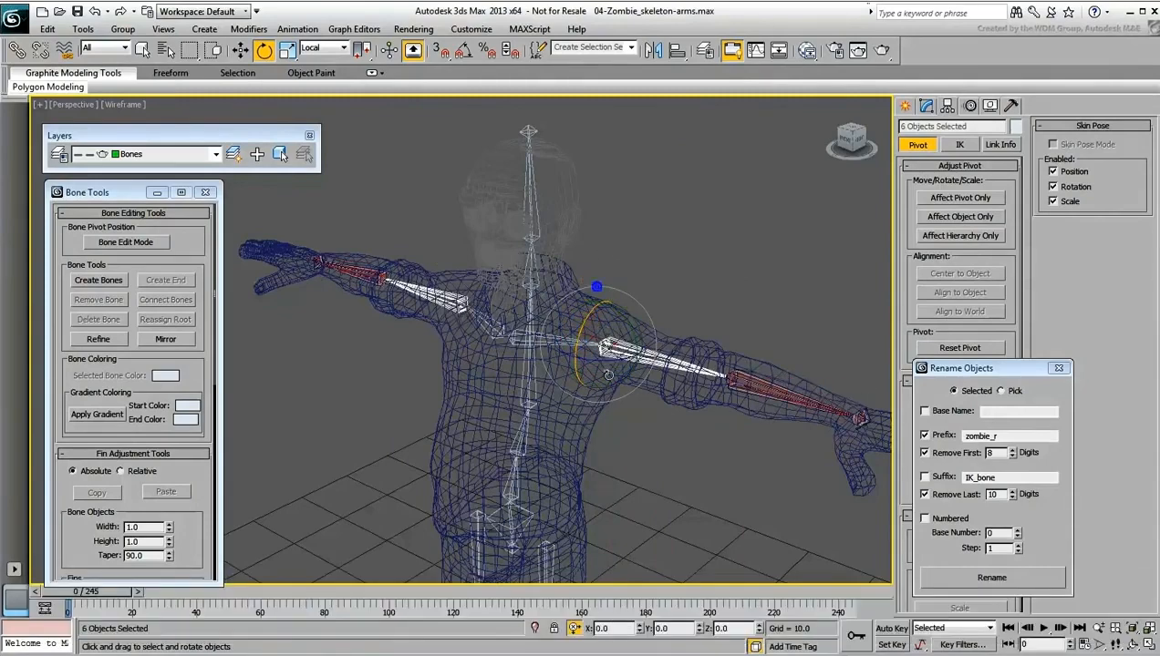
# - Test another local-axis rotation of the upper arm bones on both sides
pyautogui.moveTo(603, 363); pyautogui.dragTo(547, 349)
pyautogui.rightClick(547, 348)
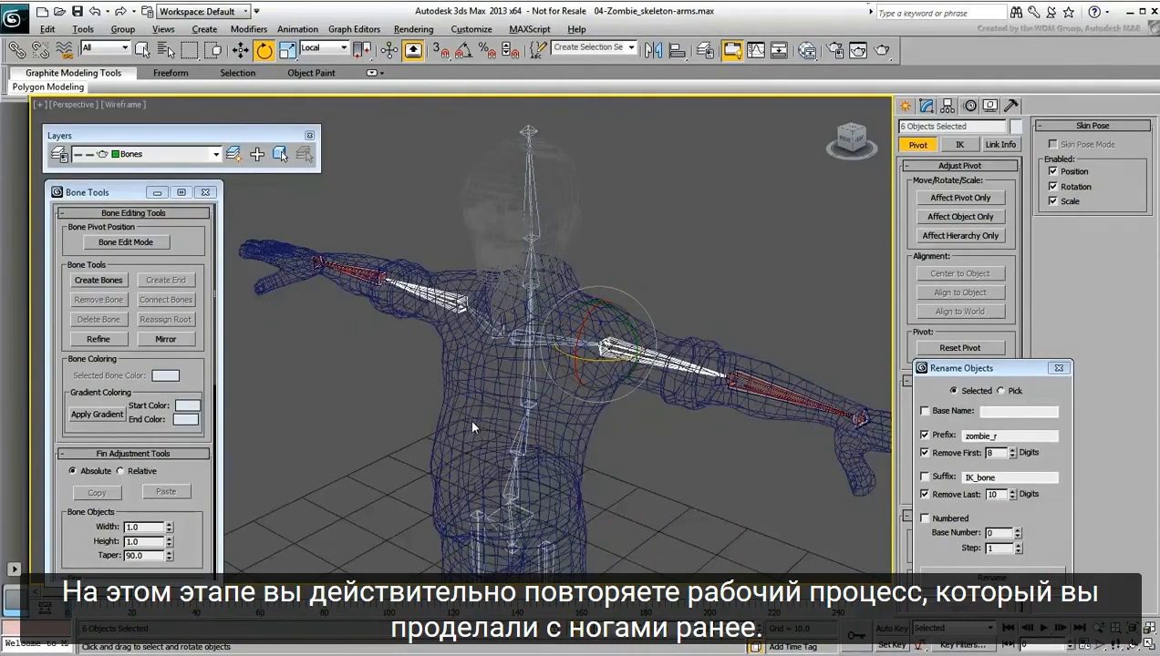
# - Select the whole mirrored right arm chain from the clavicle outward and reset the stretch of its bones
pyautogui.keyDown('alt'); pyautogui.moveTo(469, 418); pyautogui.dragTo(616, 401, button='middle'); pyautogui.keyUp('alt')
pyautogui.scroll(5, 598, 395)
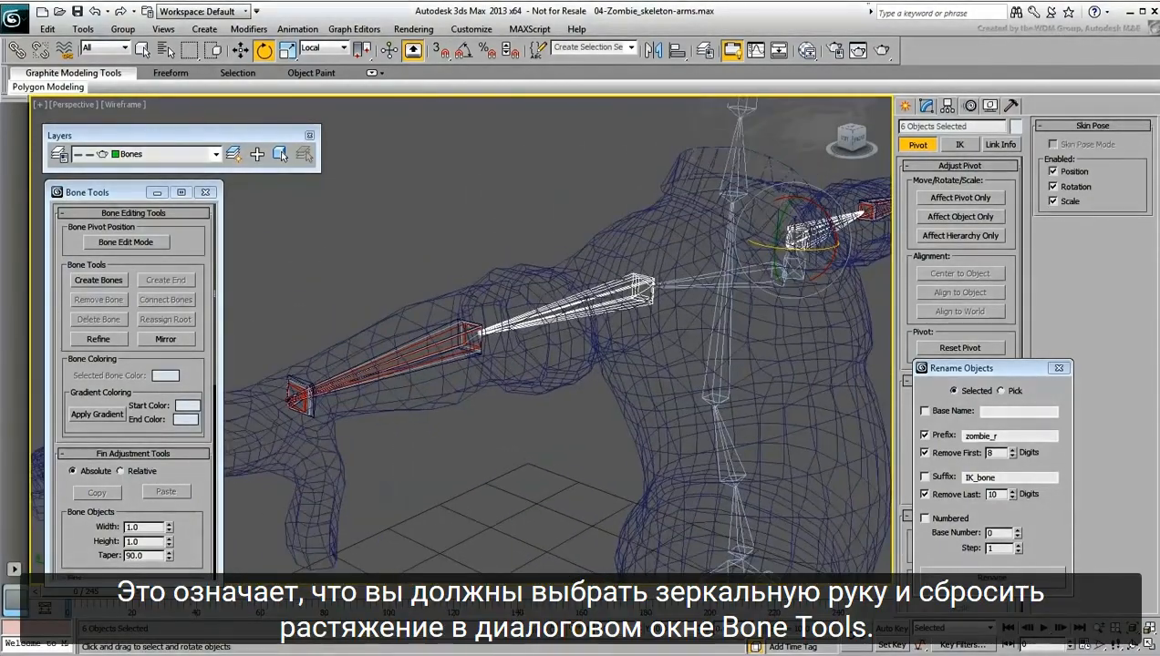
pyautogui.doubleClick(703, 282)
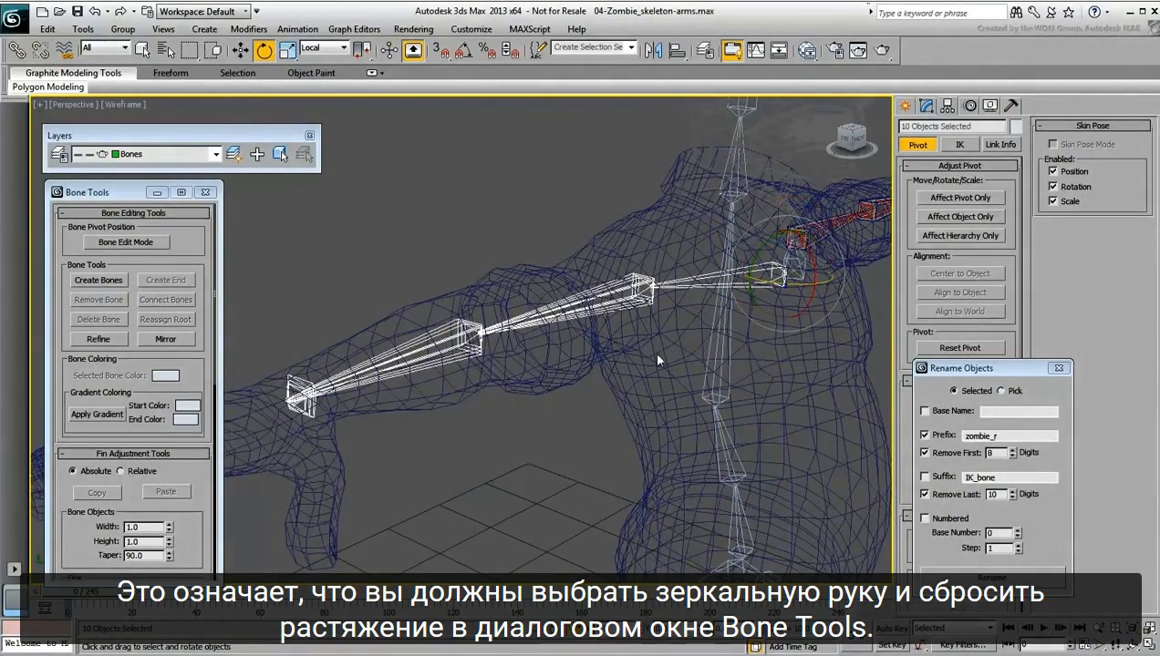
pyautogui.moveTo(221, 493); pyautogui.dragTo(216, 126)
pyautogui.click(165, 457)
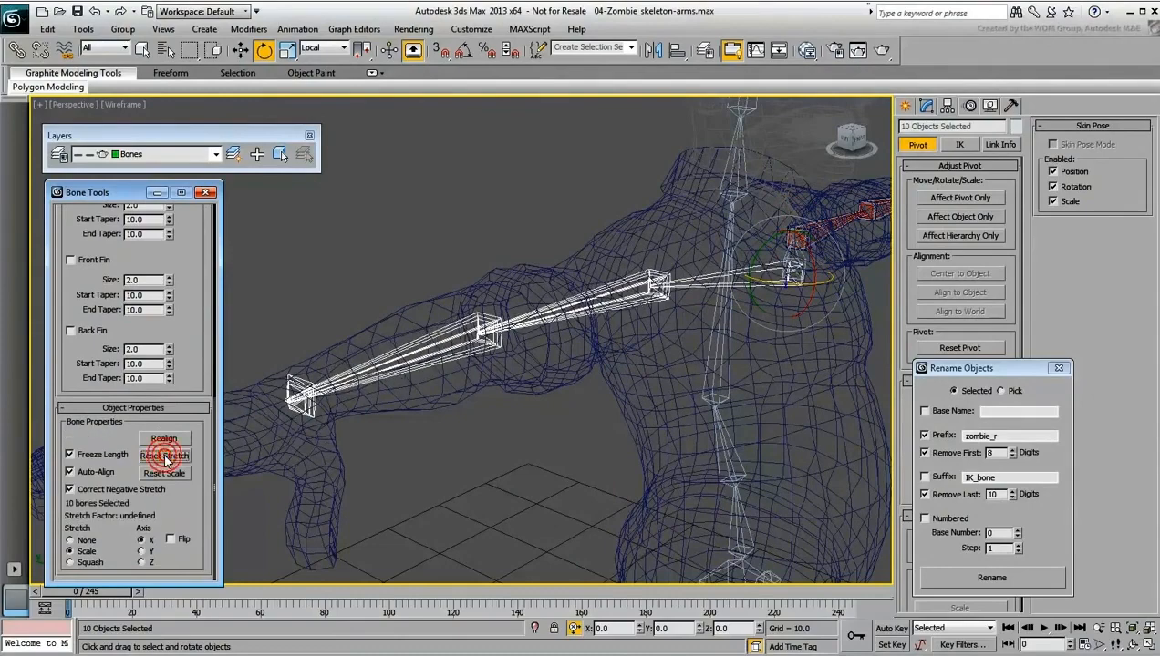
# - Select the main right arm chain including the clavicle and set its bone width and height to -1.0
pyautogui.scroll(10, 194, 259)
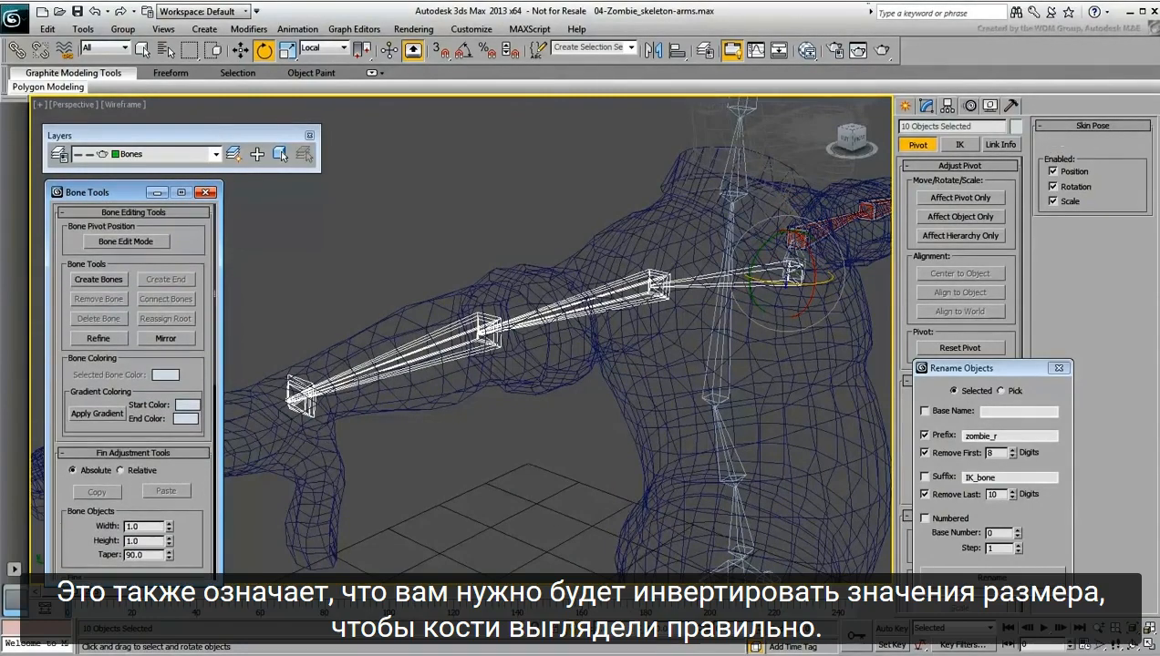
pyautogui.click(599, 326)
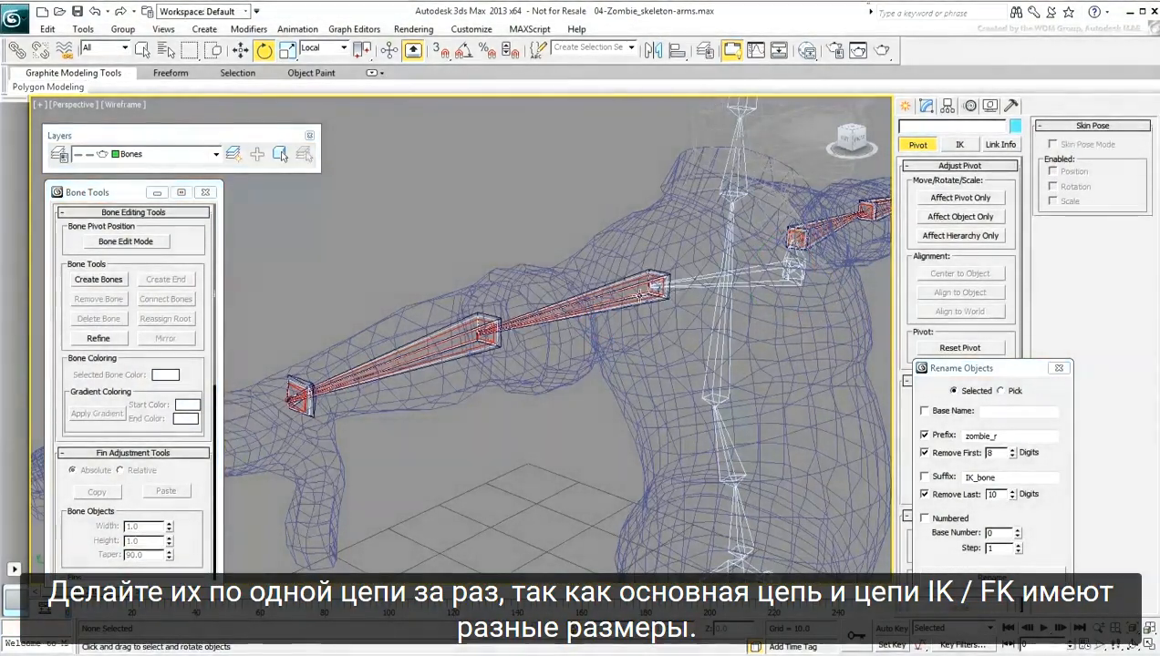
pyautogui.scroll(10, 685, 289)
pyautogui.doubleClick(632, 407)
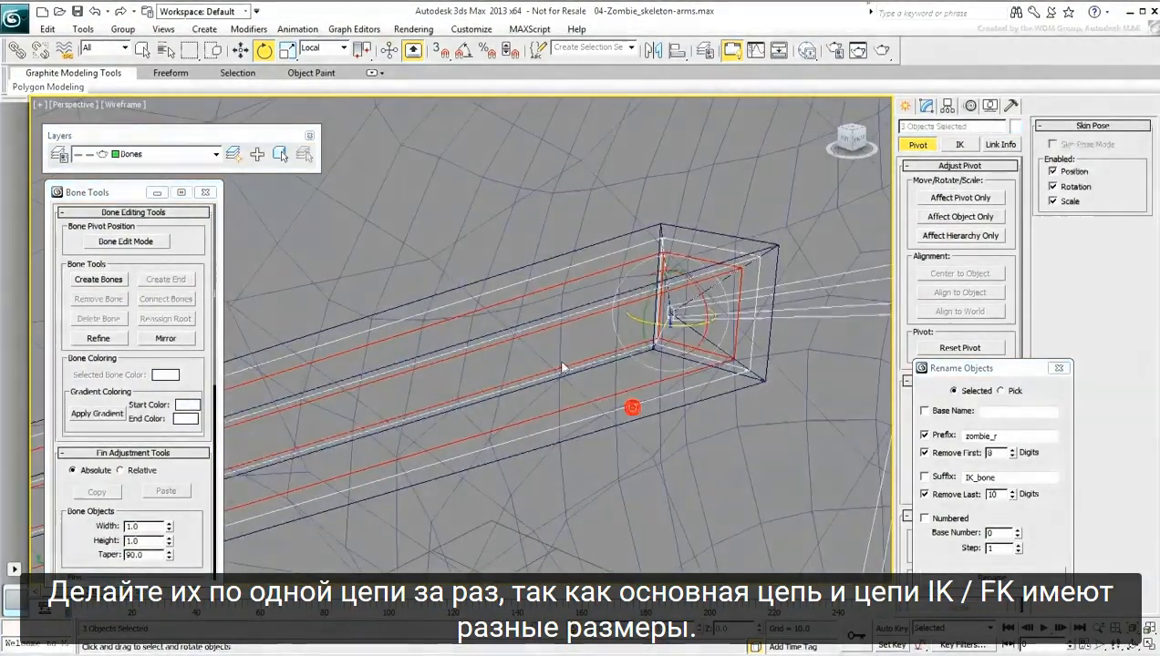
pyautogui.press('z')
pyautogui.moveTo(601, 418); pyautogui.dragTo(549, 377, button='middle')
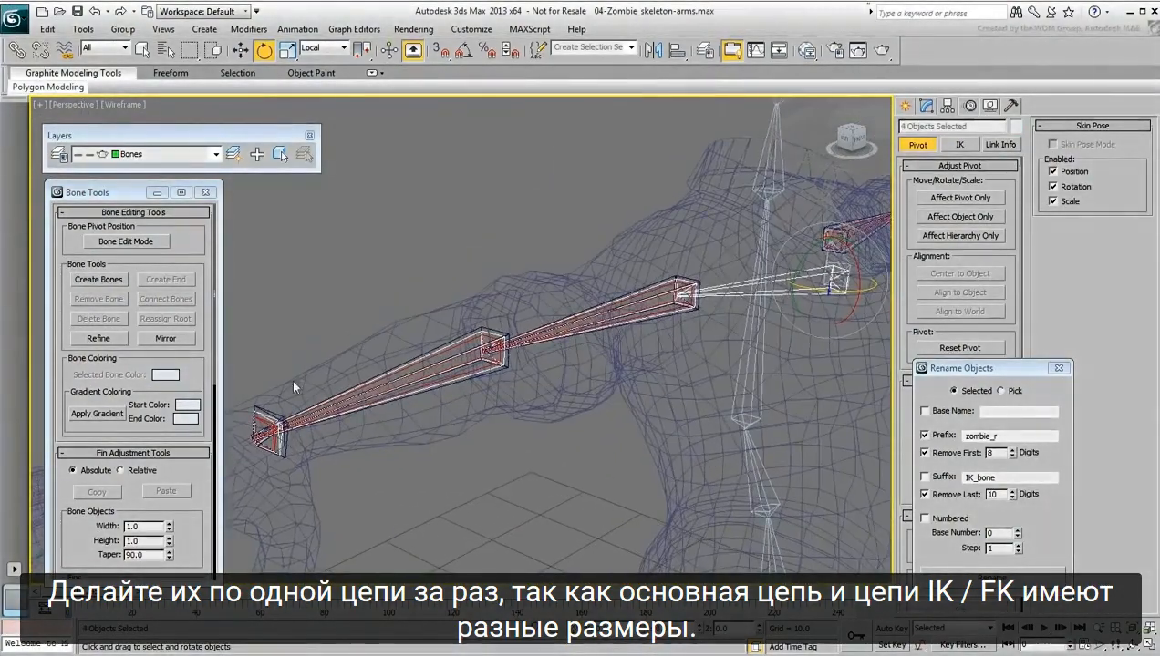
pyautogui.doubleClick(144, 526)
pyautogui.write('-1')
pyautogui.press('Tab')
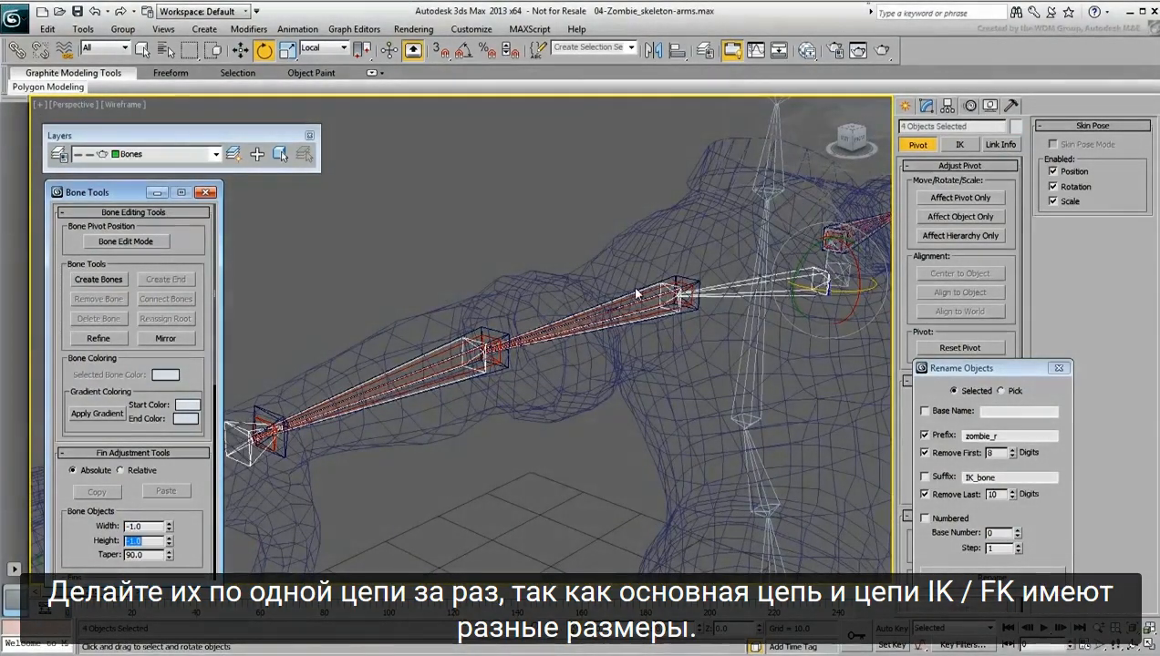
# - Select the blue FK chain of the right arm and set its bone width and height to -1.2
pyautogui.doubleClick(635, 294)
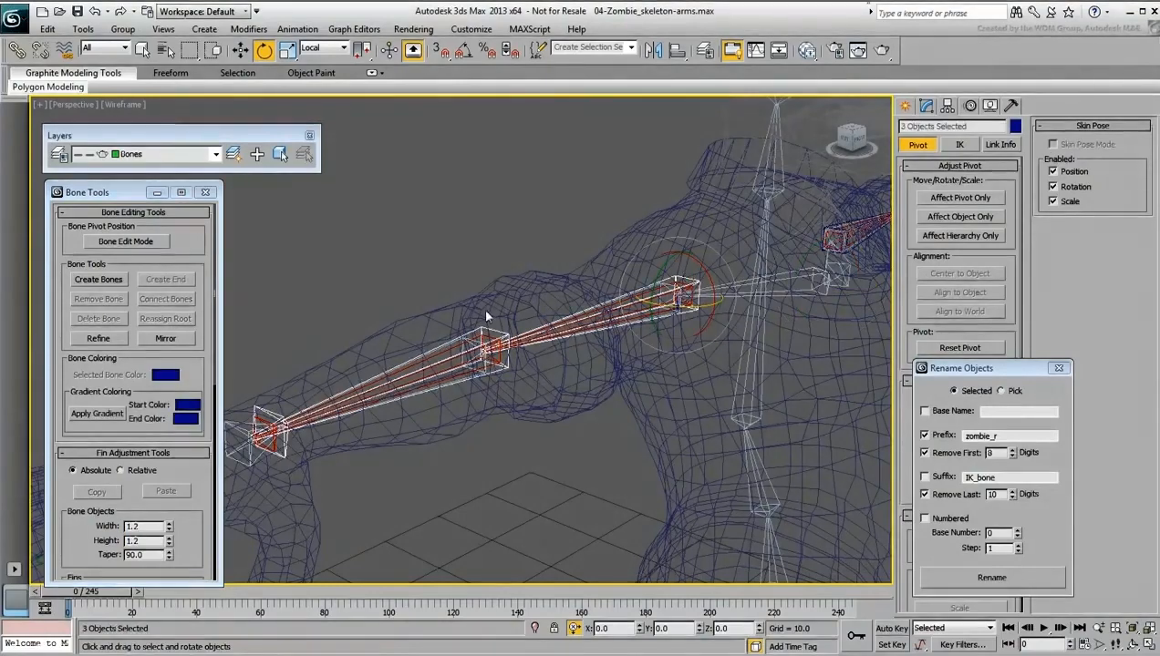
pyautogui.doubleClick(145, 526)
pyautogui.write('-1')
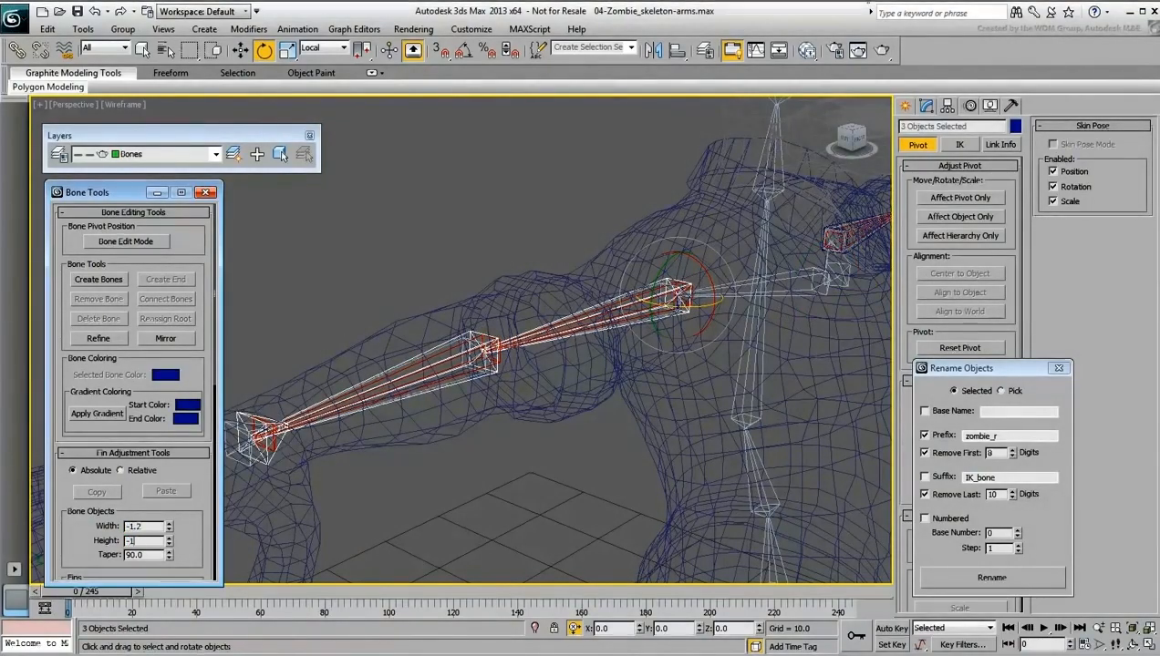
pyautogui.press('Tab')
# - Select the red IK chain of the right arm and set its bone width and height to -0.8
pyautogui.click(690, 287)
pyautogui.doubleClick(691, 287)
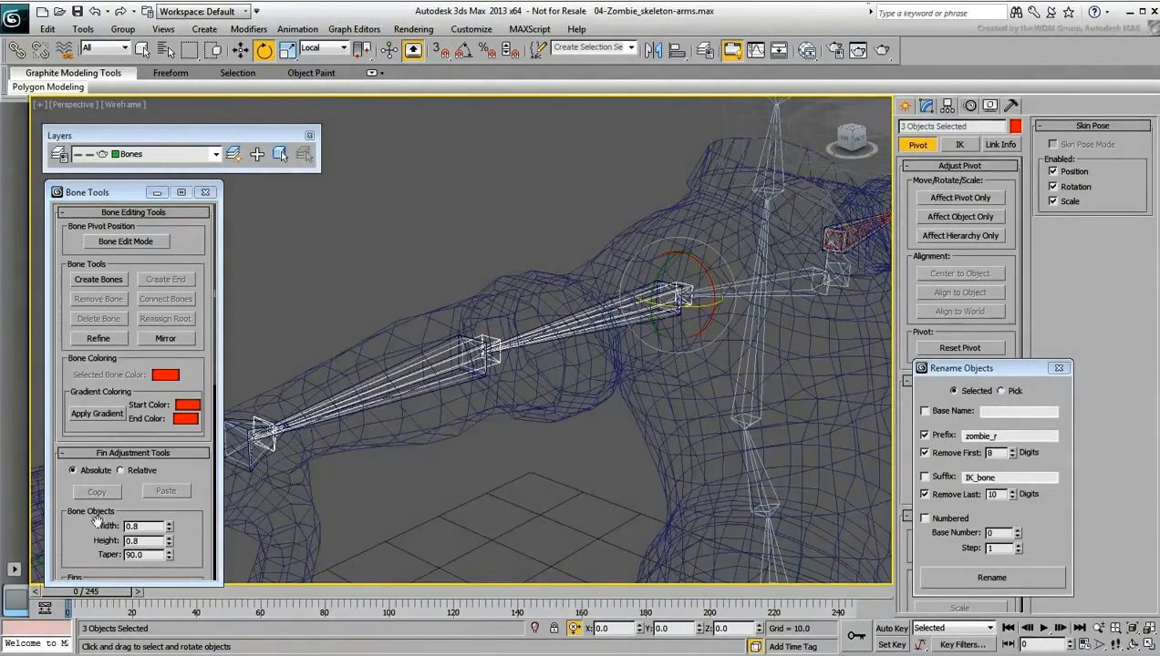
pyautogui.doubleClick(149, 527)
pyautogui.write('-.8')
pyautogui.press('Tab')
pyautogui.write('-.8')
pyautogui.press('Return')
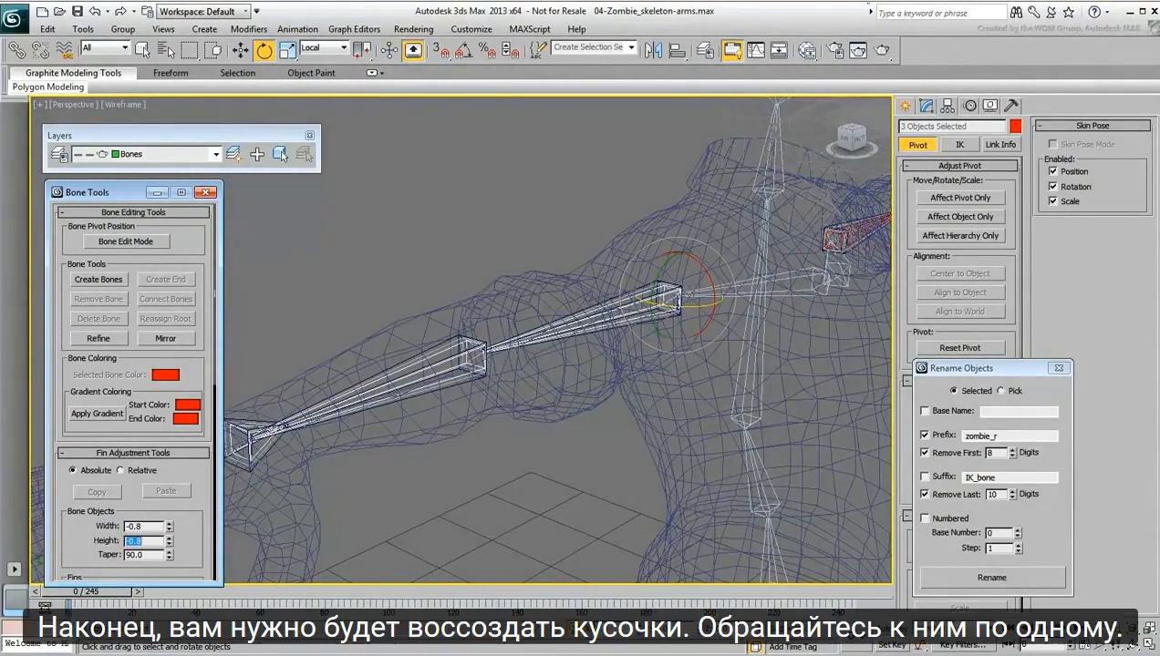
# - Replace the right FK wrist nub with a new end bone on the FK forearm, reusing the name zombie_r_Wrist_FK_bone
pyautogui.scroll(6, 531, 375)
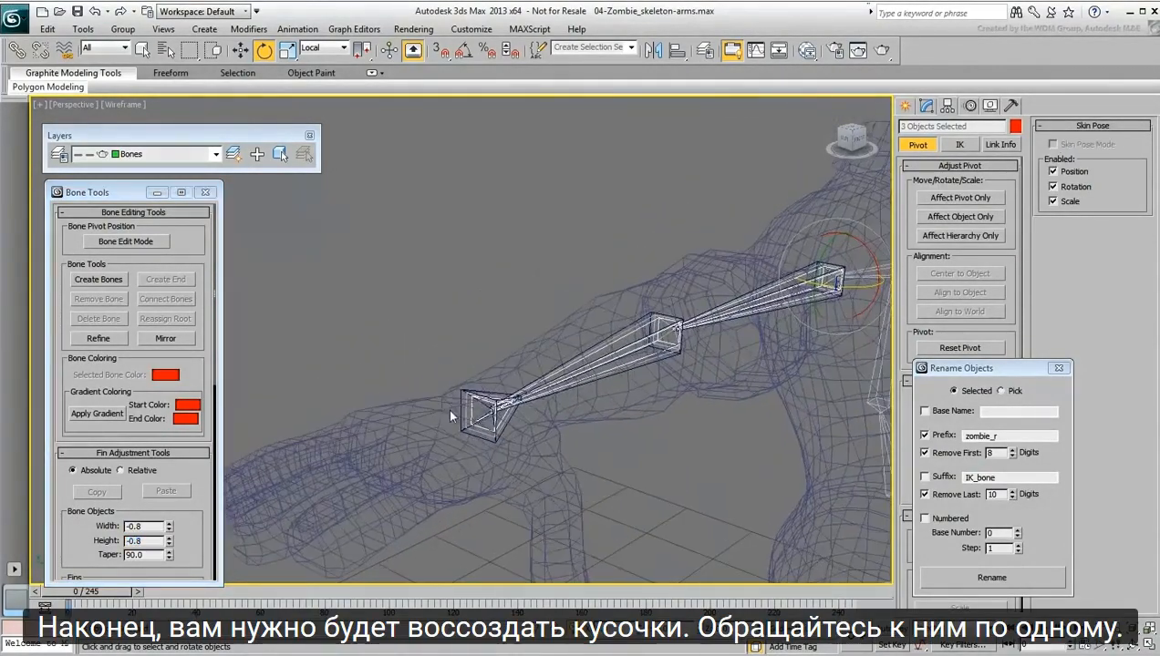
pyautogui.scroll(3, 479, 428)
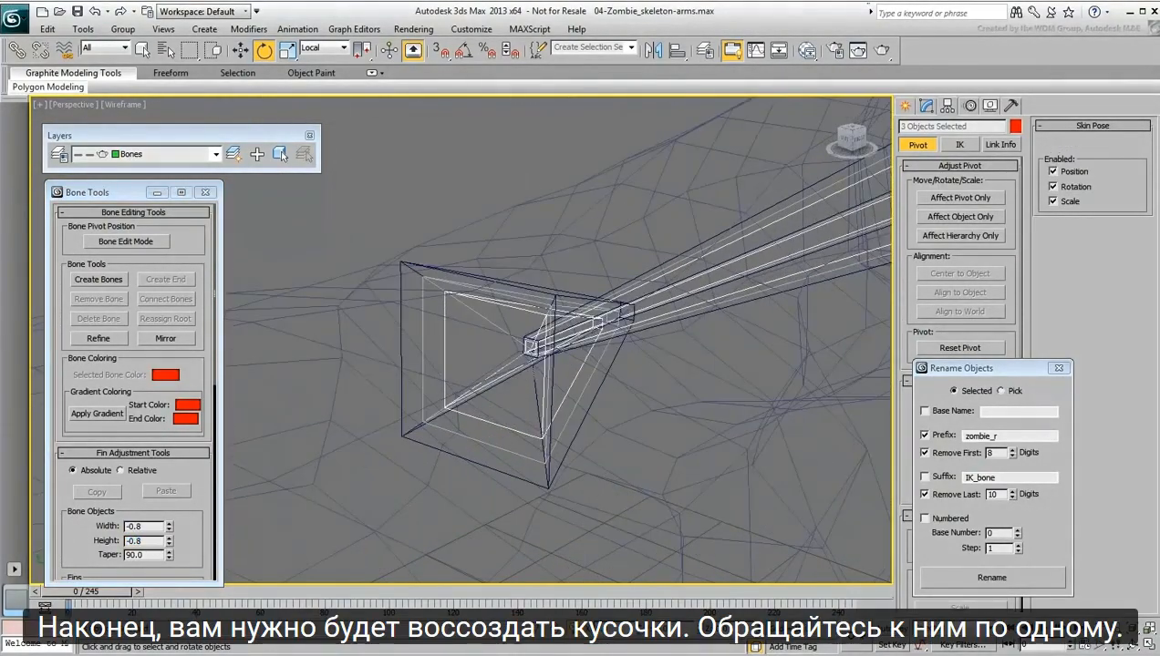
pyautogui.click(453, 458)
pyautogui.click(926, 106)
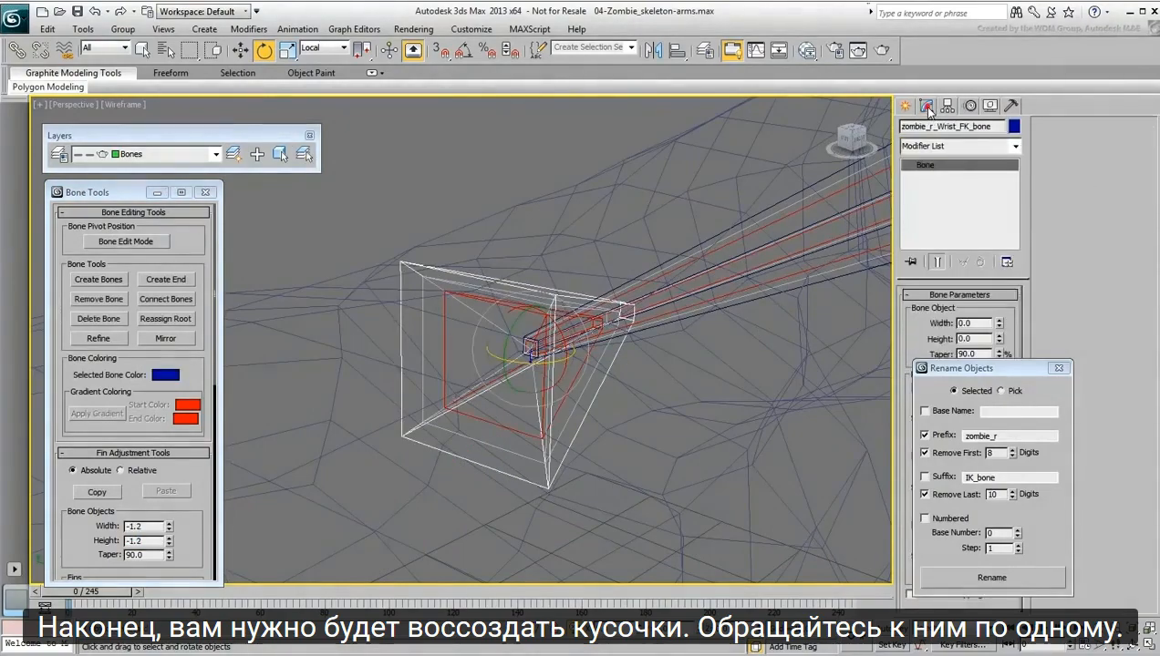
pyautogui.click(952, 126)
pyautogui.scroll(-2, 620, 406)
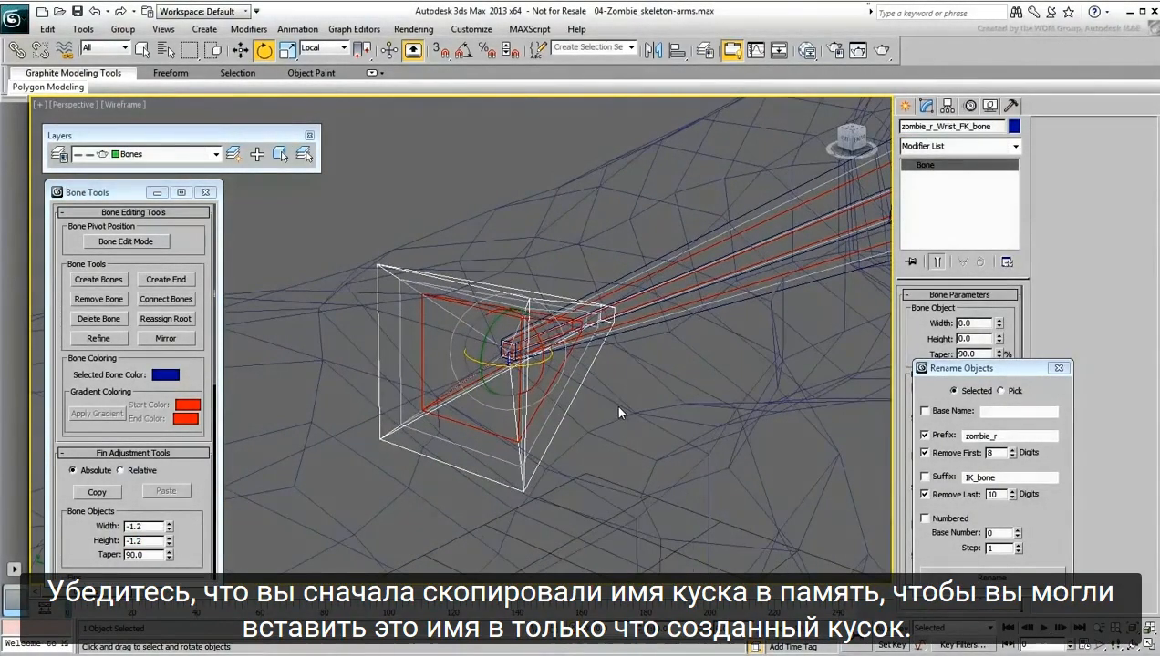
pyautogui.click(649, 326)
pyautogui.click(167, 279)
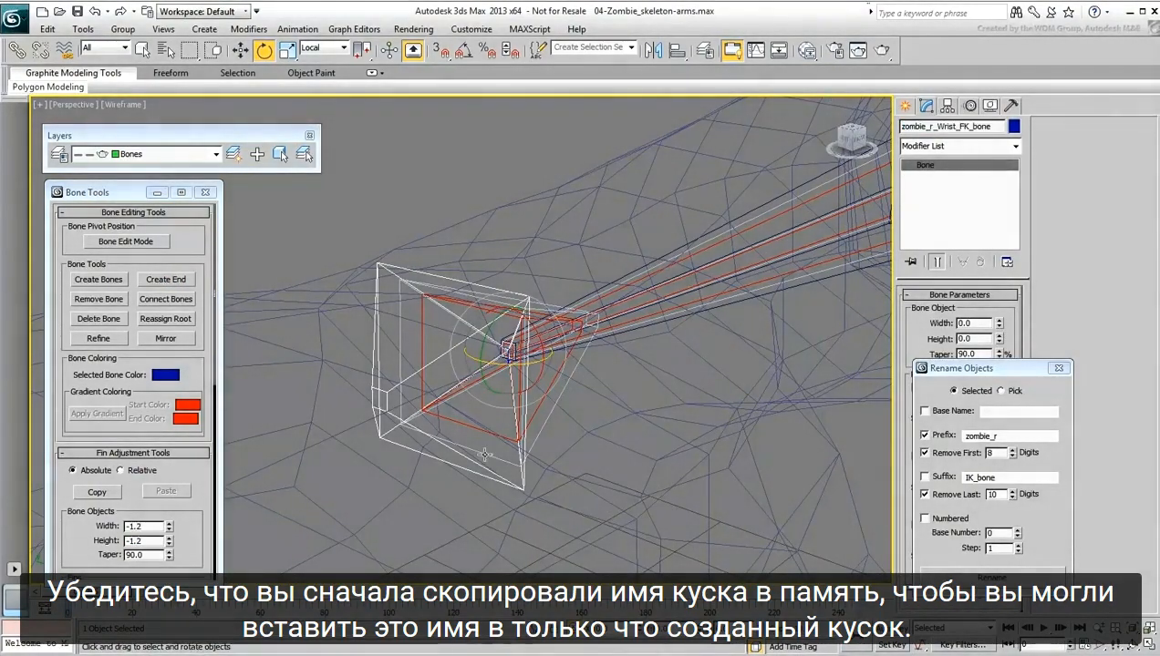
# - Replace the main right wrist nub with a new end bone on zombie_r_Forearm_bone, named zombie_r_Wrist_bone
pyautogui.click(529, 449)
pyautogui.doubleClick(981, 128)
pyautogui.click(397, 349)
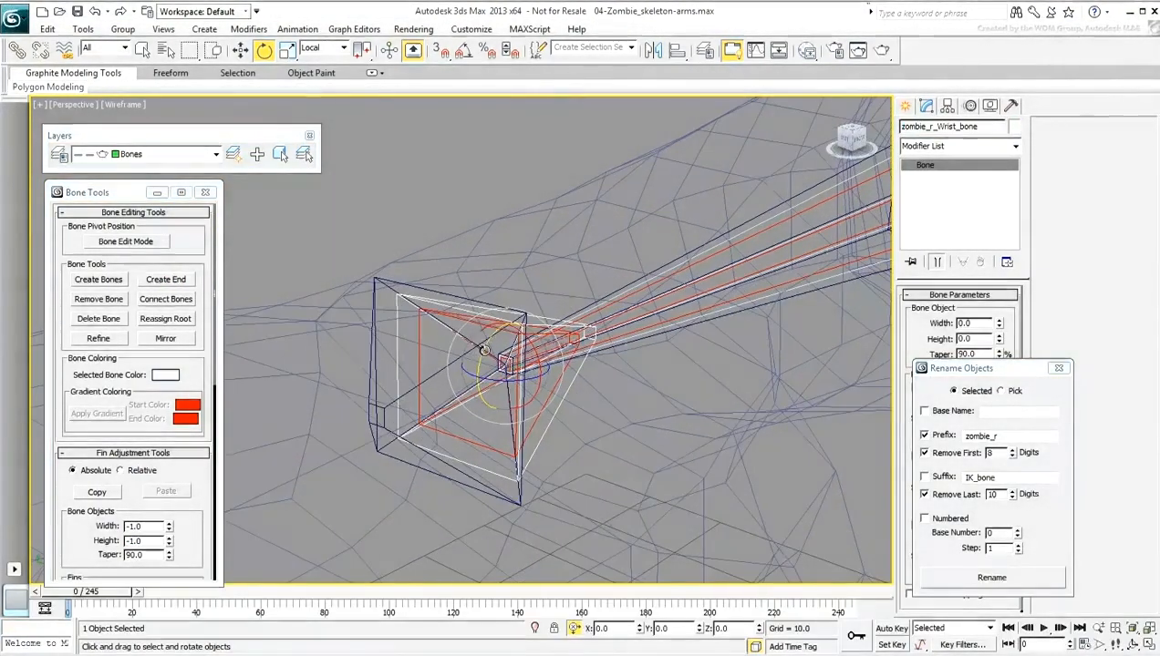
pyautogui.click(628, 337)
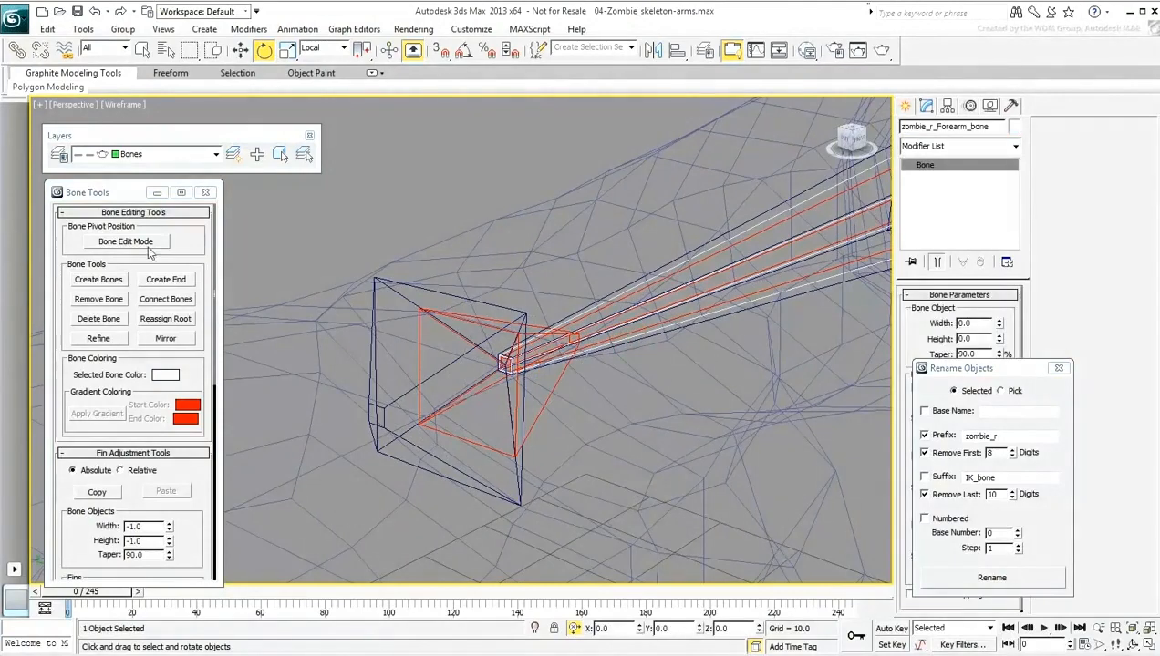
pyautogui.click(165, 280)
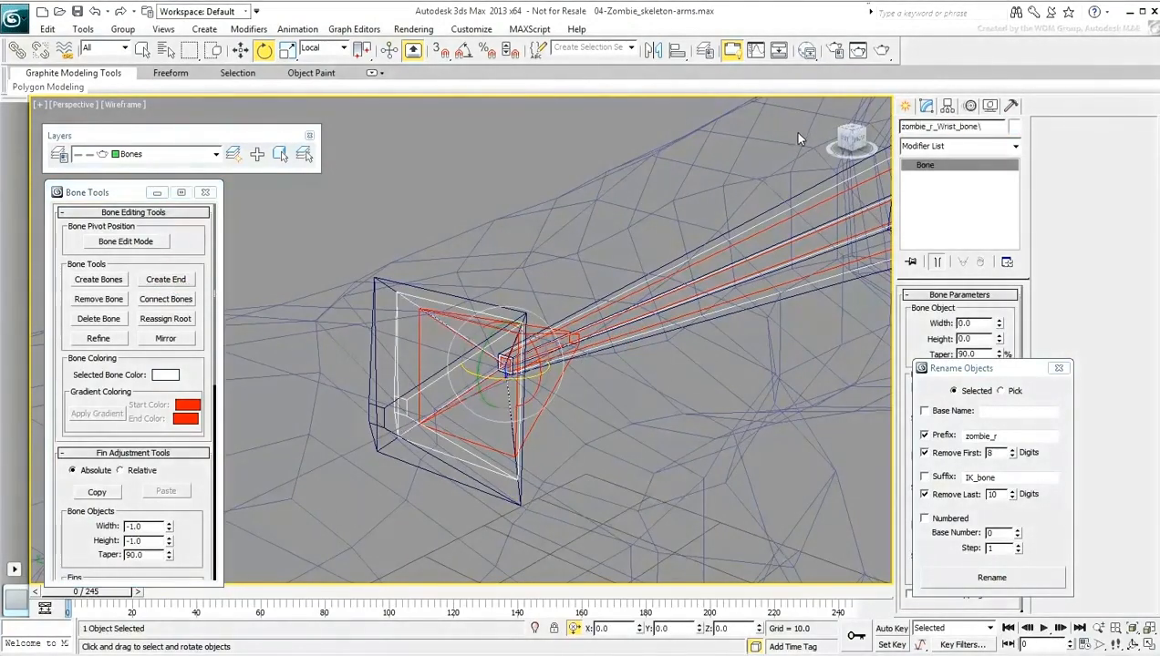
pyautogui.click(995, 125)
pyautogui.press('BackSpace')
# - Delete the right IK wrist nub and recreate it as an end bone on zombie_r_Forearm_IK_bone, named zombie_r_Wrist_IK_bone
pyautogui.click(489, 449)
pyautogui.doubleClick(996, 127)
pyautogui.hotkey('ctrl', 'c')
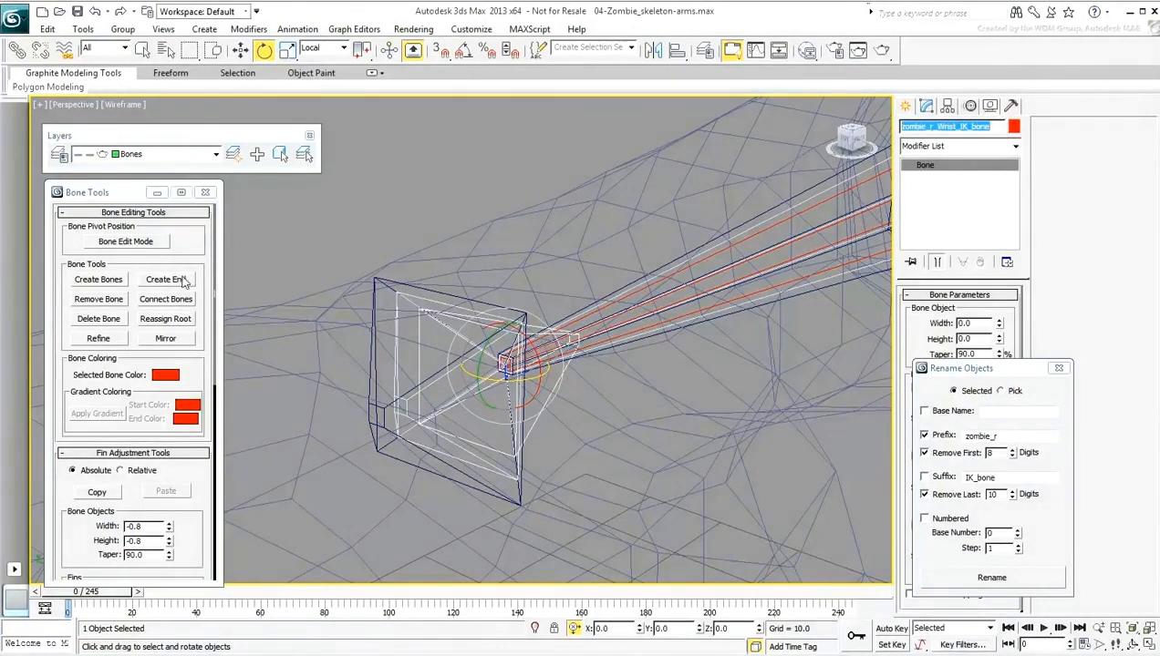
pyautogui.moveTo(443, 341); pyautogui.dragTo(422, 362, button='middle')
pyautogui.press('Delete')
pyautogui.click(574, 333)
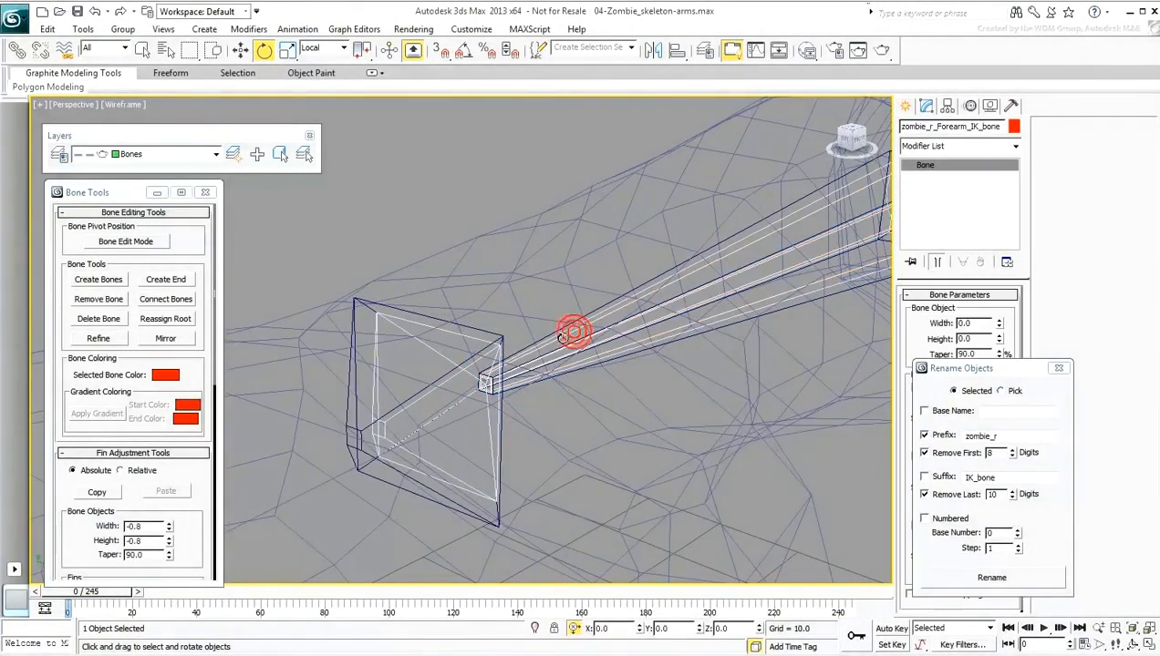
pyautogui.click(167, 279)
pyautogui.doubleClick(959, 128)
pyautogui.hotkey('ctrl', 'v')
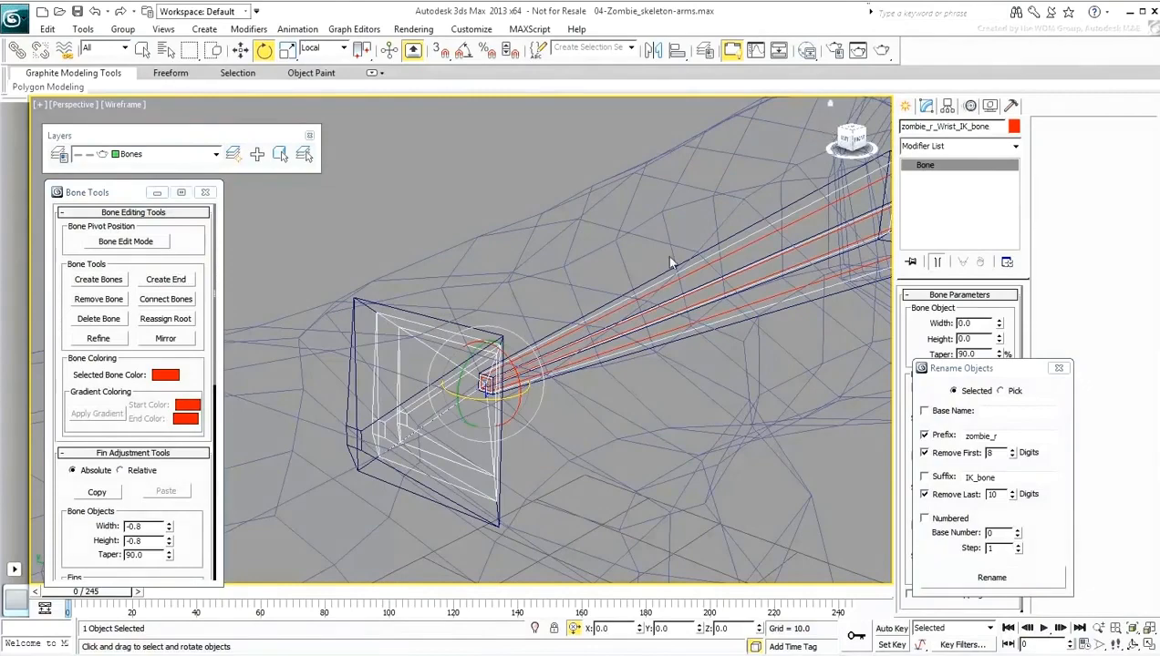
# - Close the Rename Objects and Bone Tools dialogs
pyautogui.scroll(-10, 675, 365)
pyautogui.click(1059, 368)
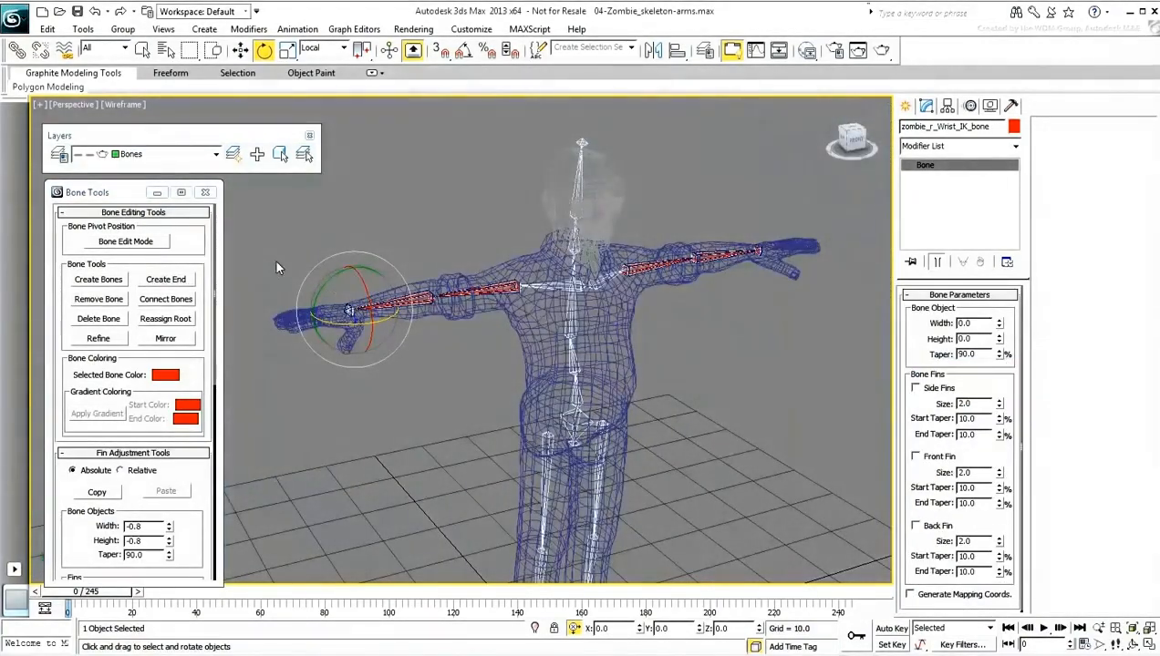
pyautogui.click(205, 192)
# - Select both clavicle bones and link them to the nearest spine bone, zombie_Spine3_bone
pyautogui.scroll(4, 475, 329)
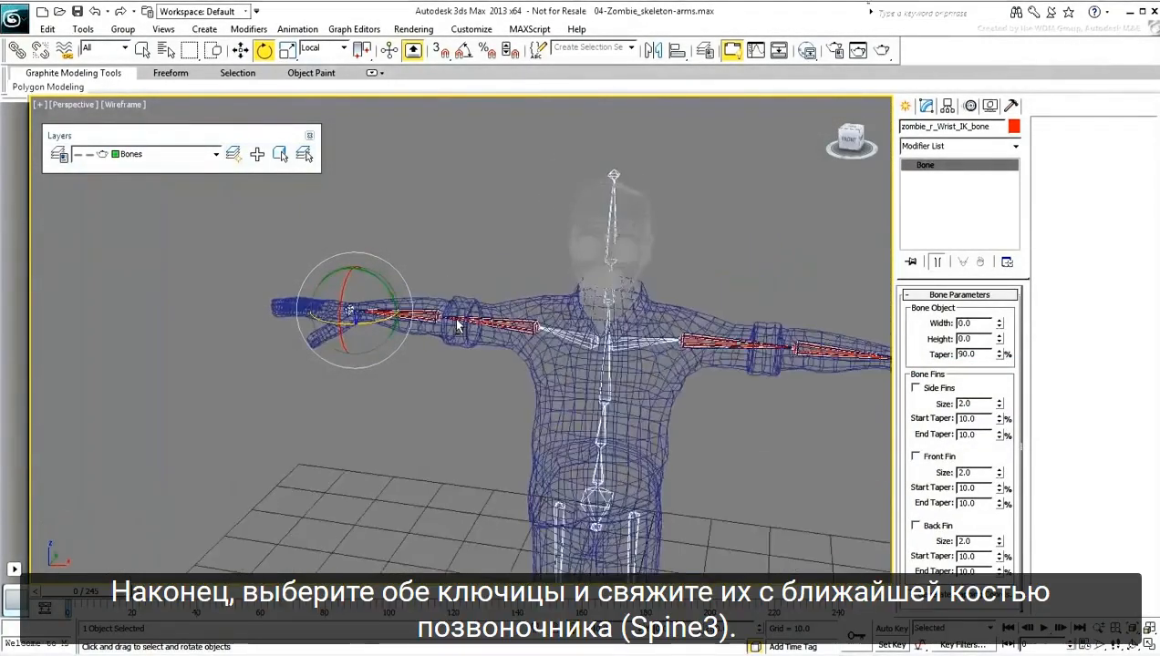
pyautogui.click(533, 358)
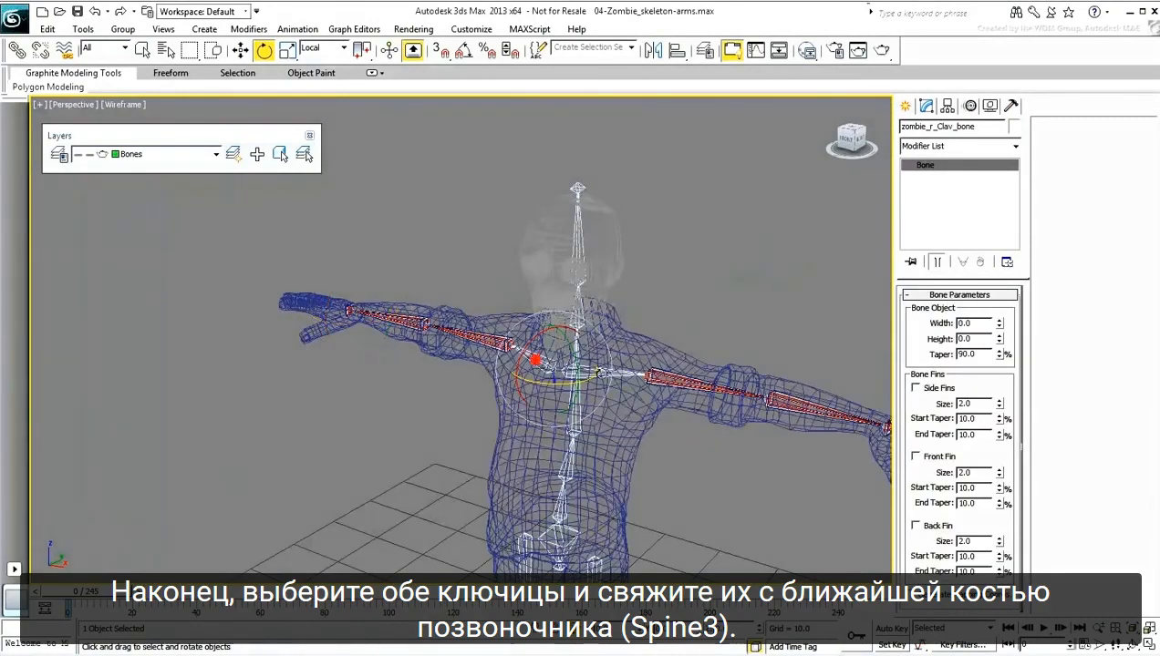
pyautogui.keyDown('ctrl'); pyautogui.click(609, 377); pyautogui.keyUp('ctrl')
pyautogui.scroll(3, 585, 418)
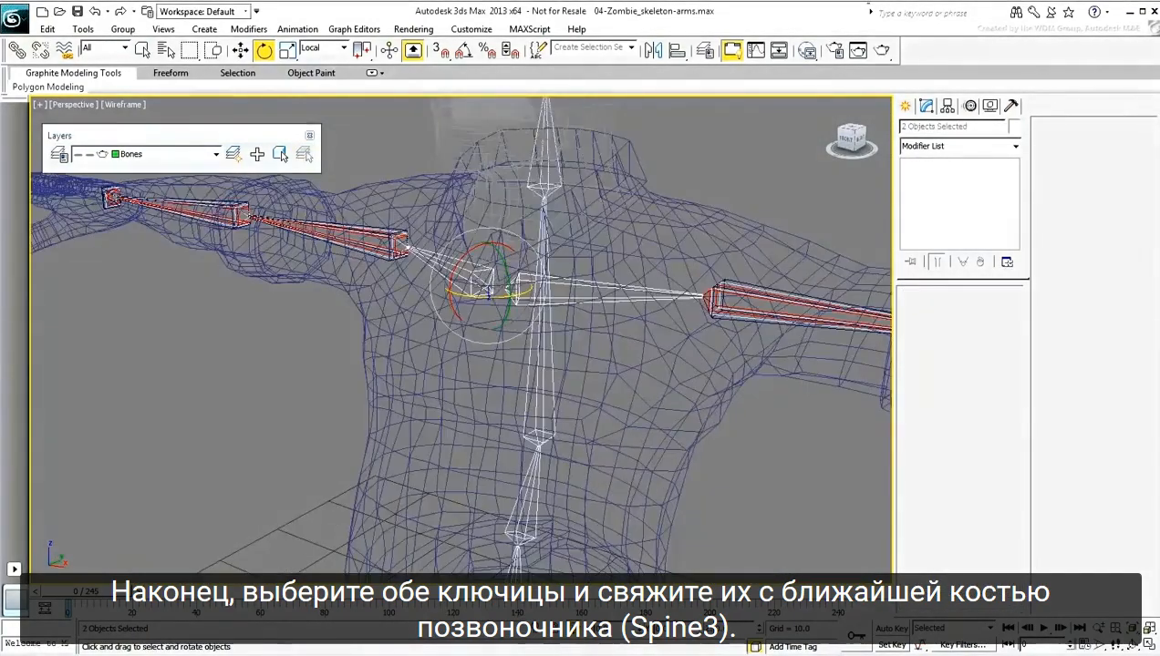
pyautogui.click(17, 51)
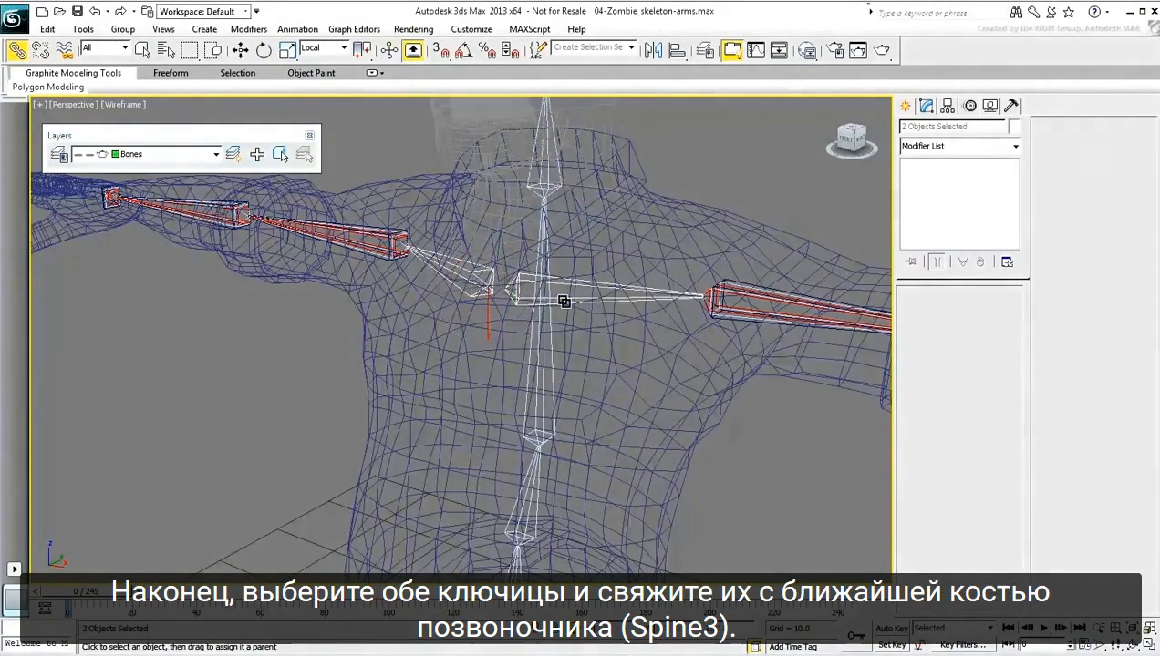
pyautogui.moveTo(575, 300); pyautogui.dragTo(542, 360)
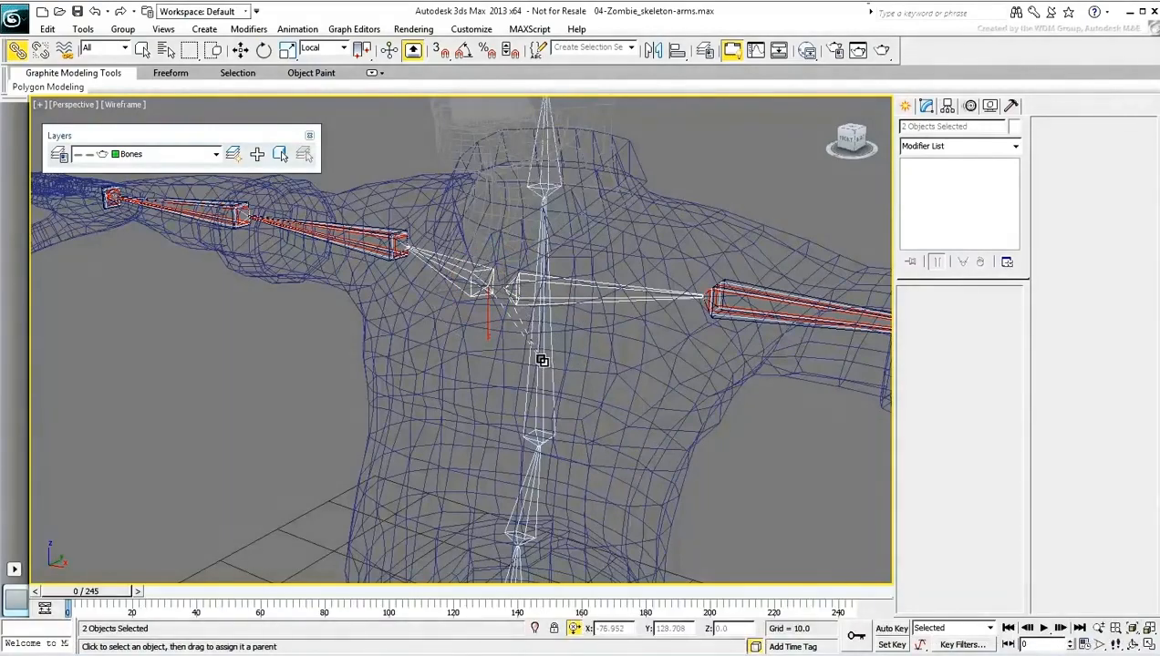
# - Test rotating zombie_Spine3_bone to check that both arms follow the spine, and cancel the rotation
pyautogui.moveTo(557, 414); pyautogui.dragTo(536, 399, button='middle')
pyautogui.scroll(-5, 518, 424)
pyautogui.moveTo(486, 465); pyautogui.dragTo(490, 425, button='middle')
pyautogui.click(478, 314)
pyautogui.rightClick(479, 314)
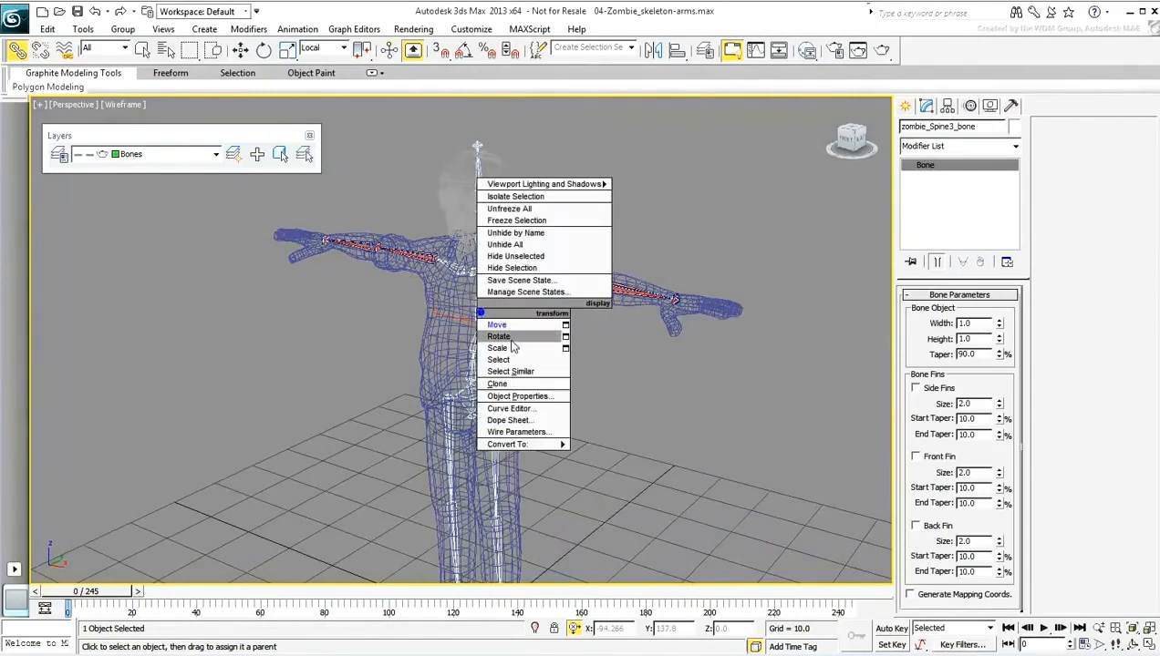
pyautogui.click(511, 339)
pyautogui.moveTo(465, 299); pyautogui.dragTo(456, 355)
pyautogui.rightClick(456, 356)
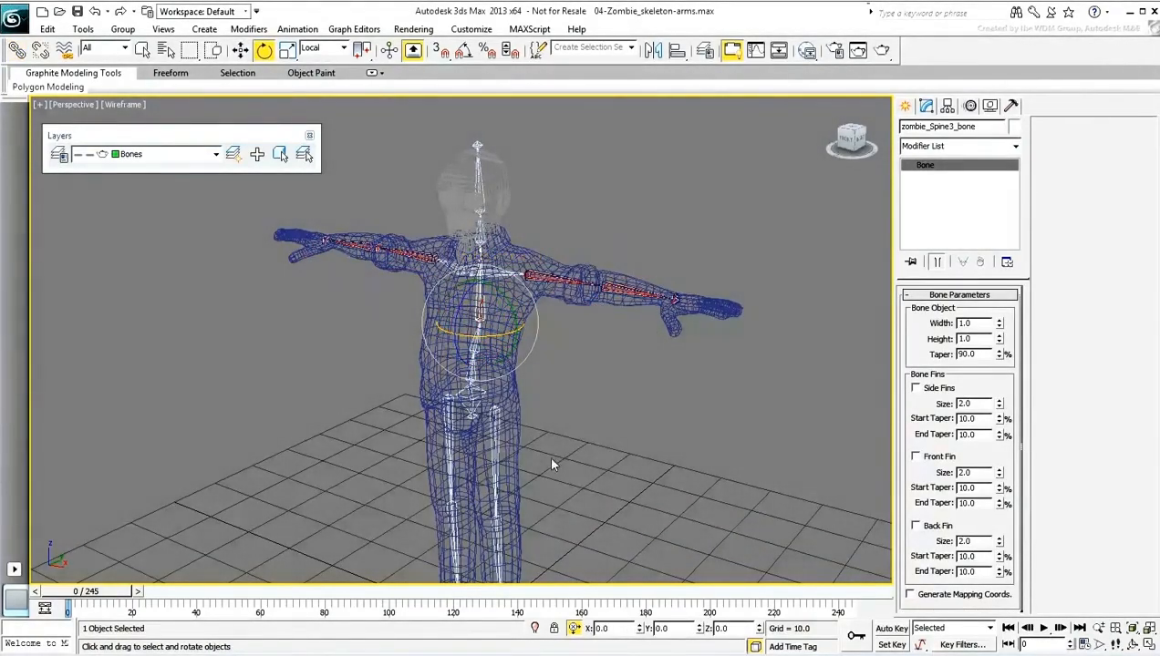
# - Test moving zombie_Pelvis_bone to check that the whole skeleton follows, and cancel the move
pyautogui.click(477, 402)
pyautogui.rightClick(477, 402)
pyautogui.click(497, 412)
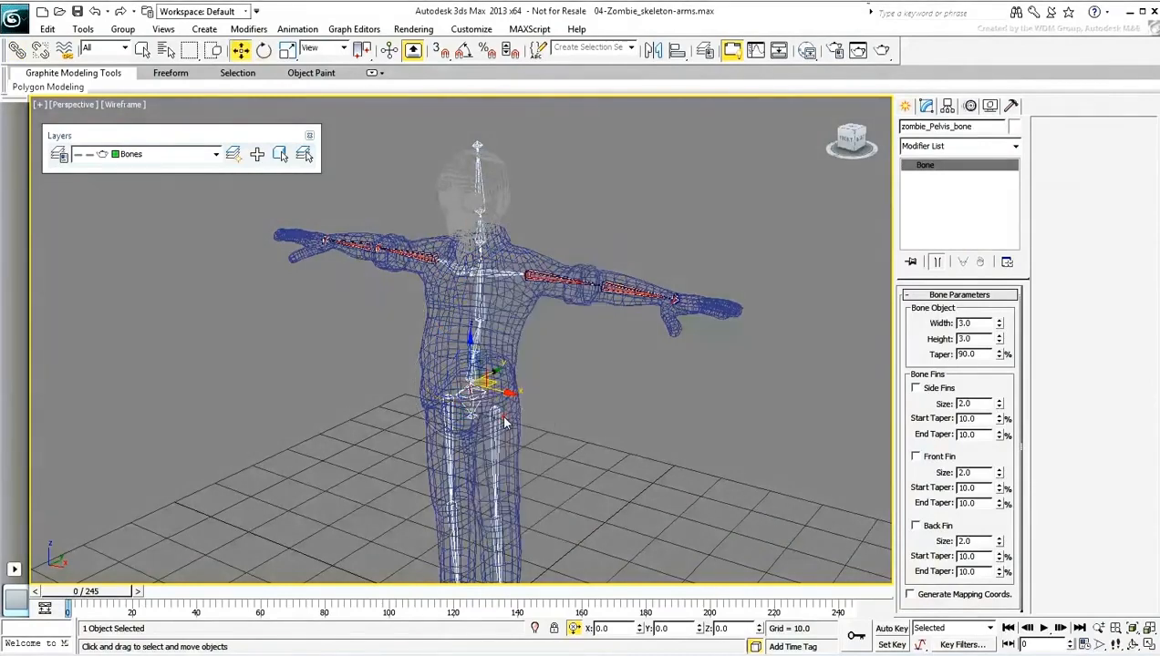
pyautogui.moveTo(481, 374); pyautogui.dragTo(516, 316)
pyautogui.rightClick(516, 316)
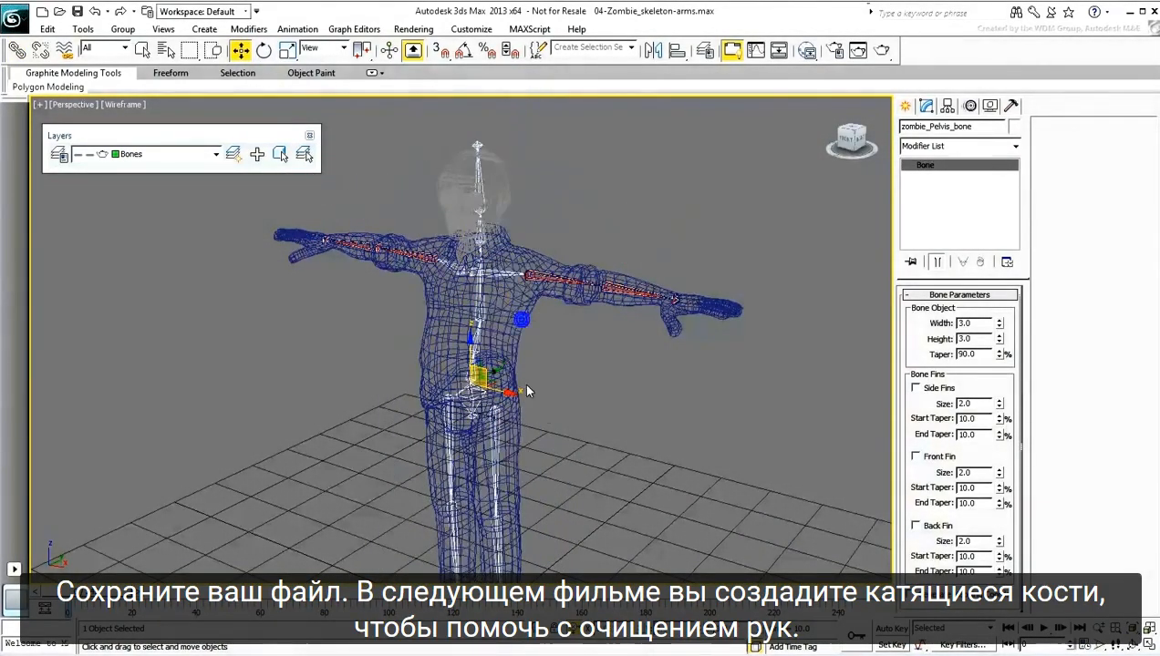
pyautogui.scroll(-5, 522, 382)
pyautogui.scroll(4, 606, 414)
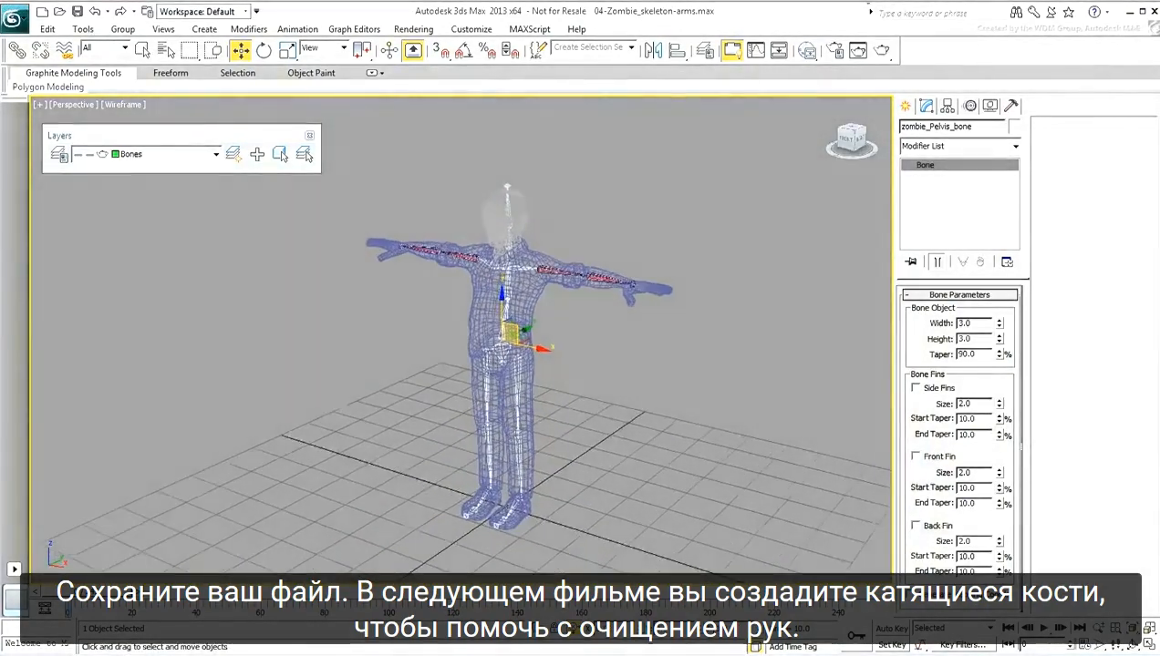